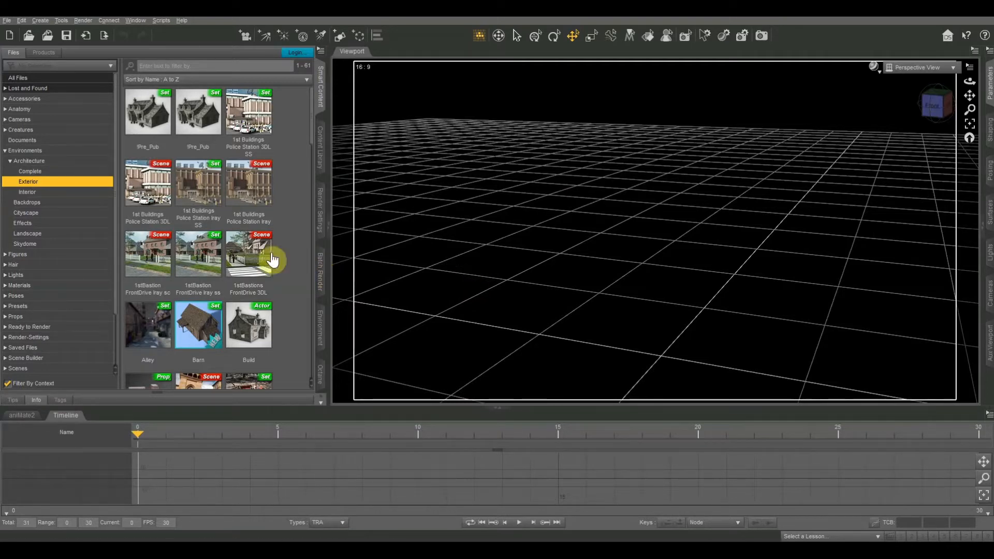
Load the Alley set into the scene and create a new camera with the default name Camera.
{"action": "double_click", "coordinate": [143, 327]}
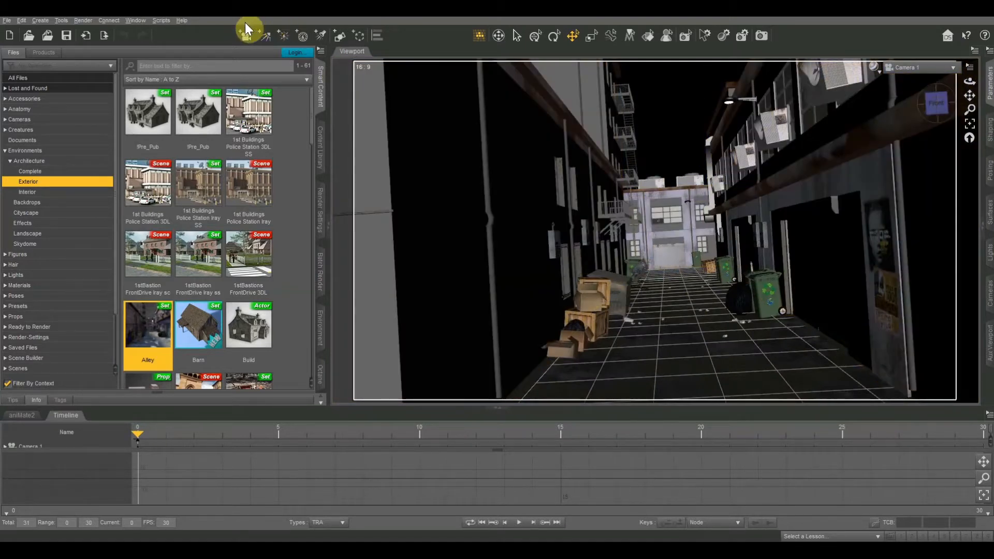
{"action": "left_click", "coordinate": [246, 36]}
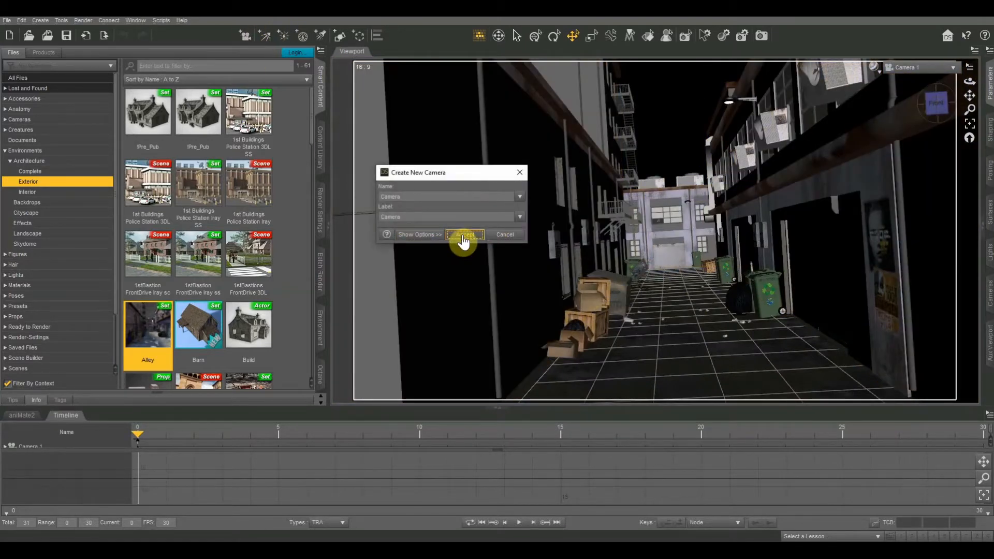
{"action": "left_click", "coordinate": [464, 238]}
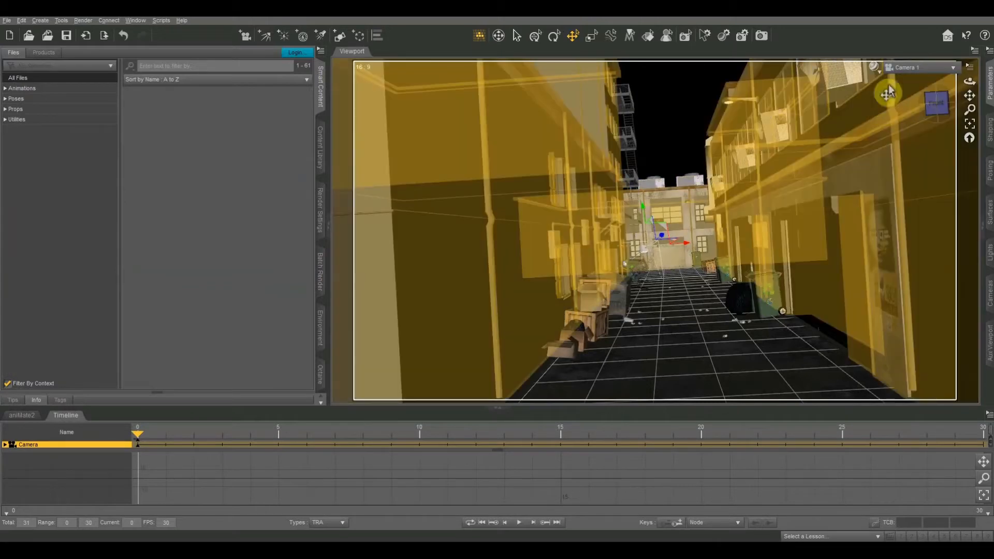
Preview the alley through the preset cameras Camera 4 and Camera 2.
{"action": "left_click", "coordinate": [912, 67]}
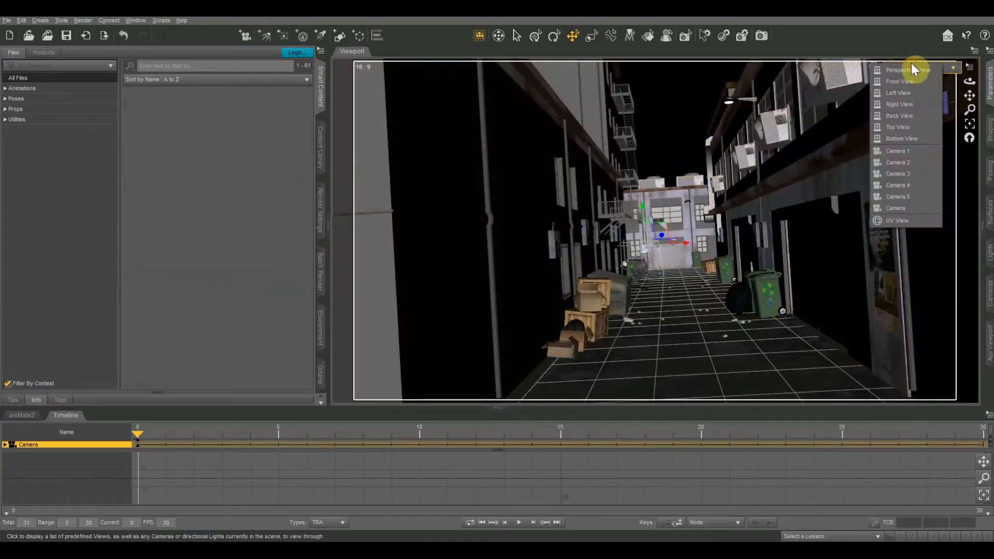
{"action": "left_click", "coordinate": [894, 184]}
{"action": "left_click", "coordinate": [899, 65]}
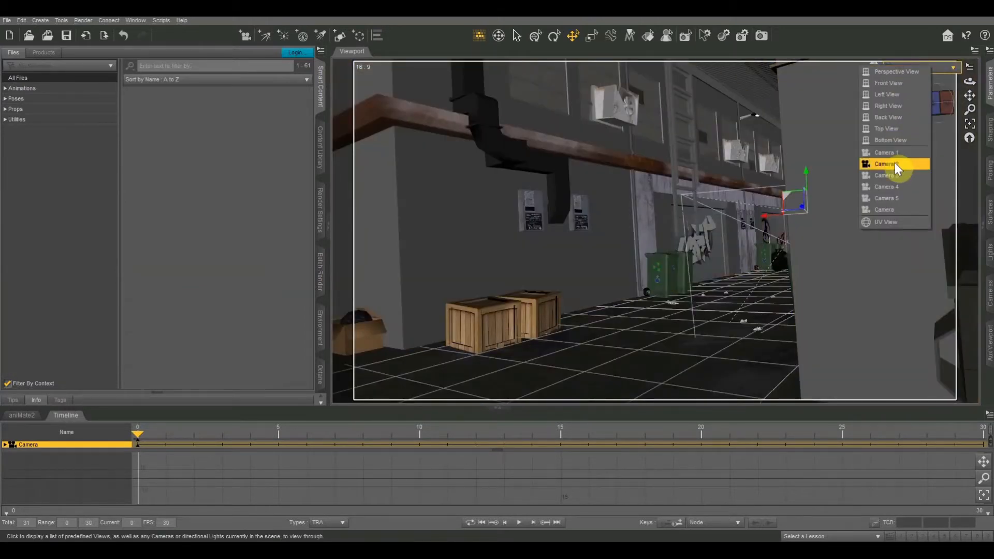
{"action": "left_click", "coordinate": [895, 162]}
Look through the new Camera and frame the alley's end with the green bins, garage door and wooden crates.
{"action": "left_click", "coordinate": [901, 67]}
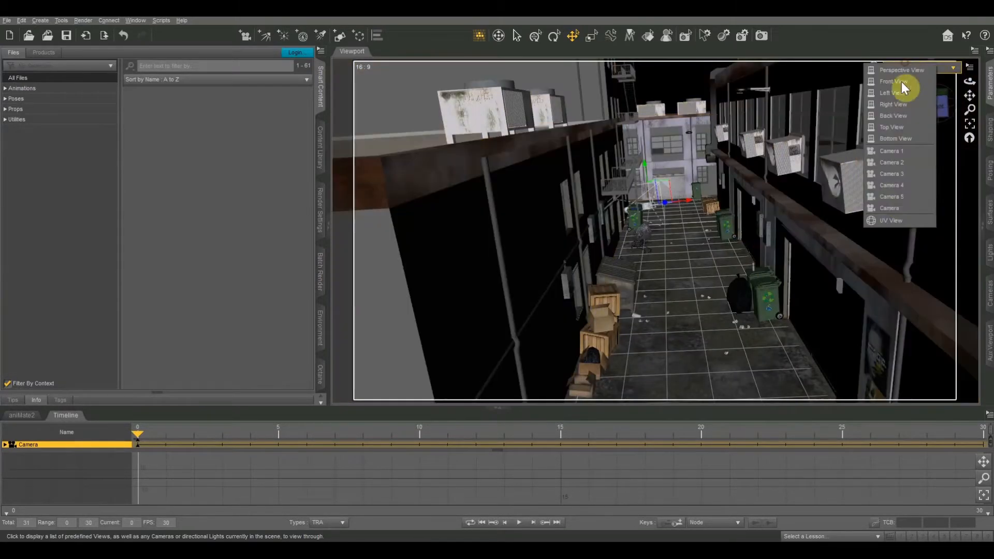
{"action": "left_click", "coordinate": [896, 209]}
{"action": "mouse_move", "coordinate": [969, 95]}
{"action": "left_mouse_down"}
{"action": "mouse_move", "coordinate": [974, 104]}
{"action": "mouse_move", "coordinate": [938, 108]}
{"action": "mouse_move", "coordinate": [970, 96]}
{"action": "mouse_move", "coordinate": [930, 103]}
{"action": "mouse_move", "coordinate": [970, 96]}
{"action": "left_mouse_up"}
{"action": "scroll", "coordinate": [897, 144], "scroll_direction": "down", "scroll_amount": 5}
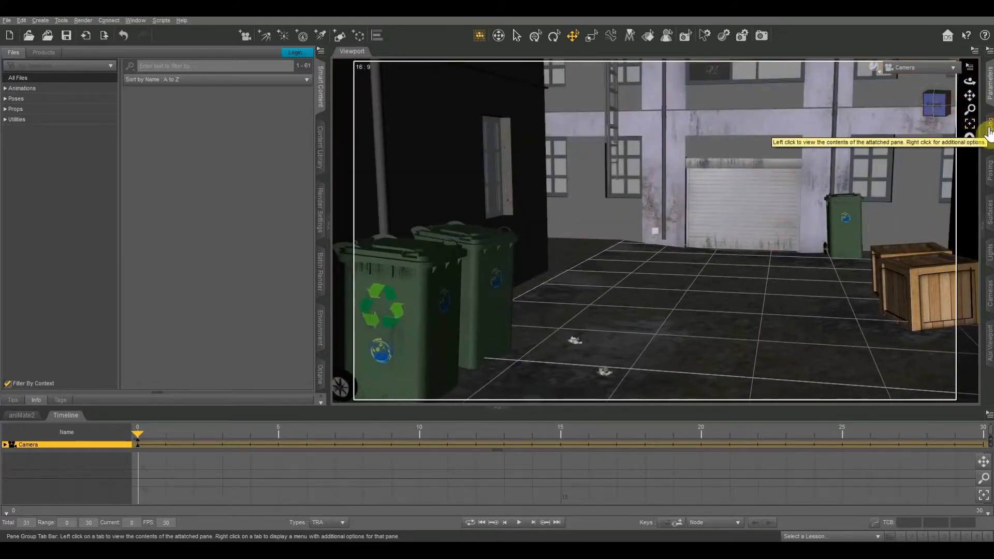
Select all the alley's surface groups from AC to Trash in the surface editor.
{"action": "left_click", "coordinate": [988, 129]}
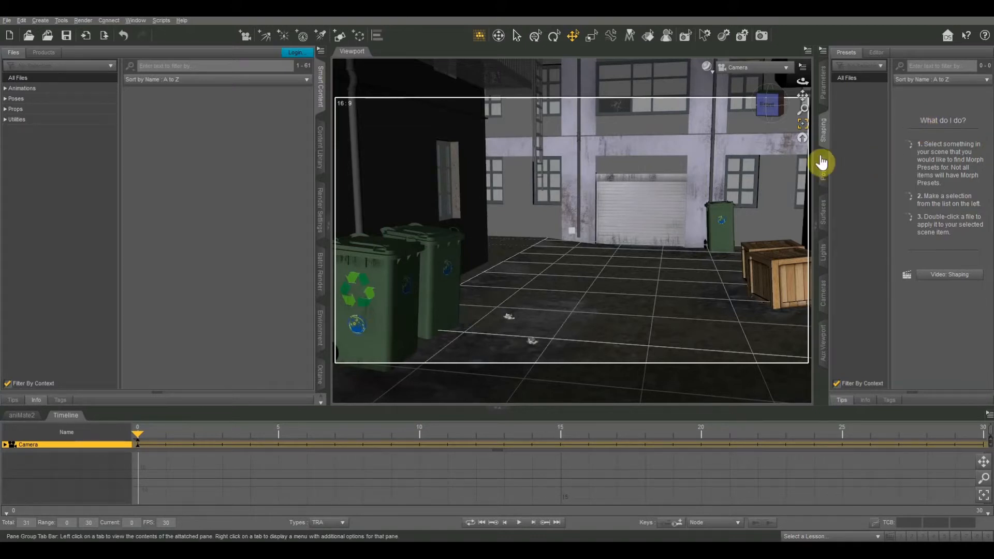
{"action": "right_click", "coordinate": [515, 193]}
{"action": "left_click", "coordinate": [533, 197]}
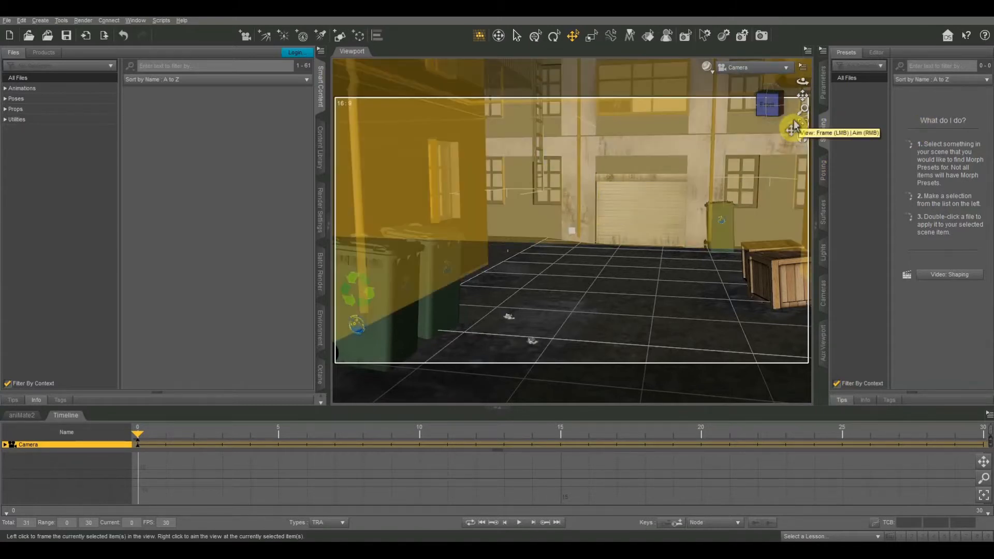
{"action": "left_click", "coordinate": [824, 213]}
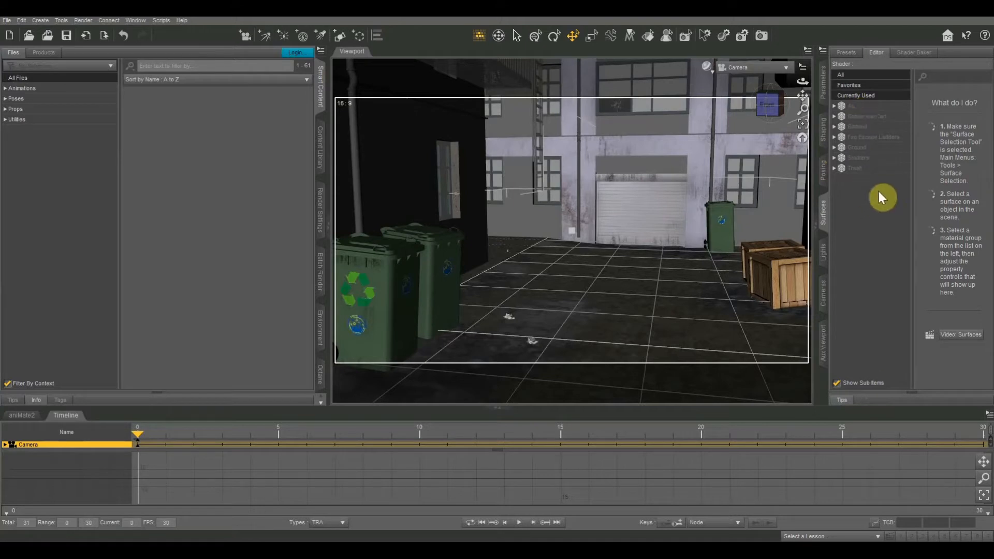
{"action": "left_click_drag", "start_coordinate": [855, 168], "coordinate": [855, 104]}
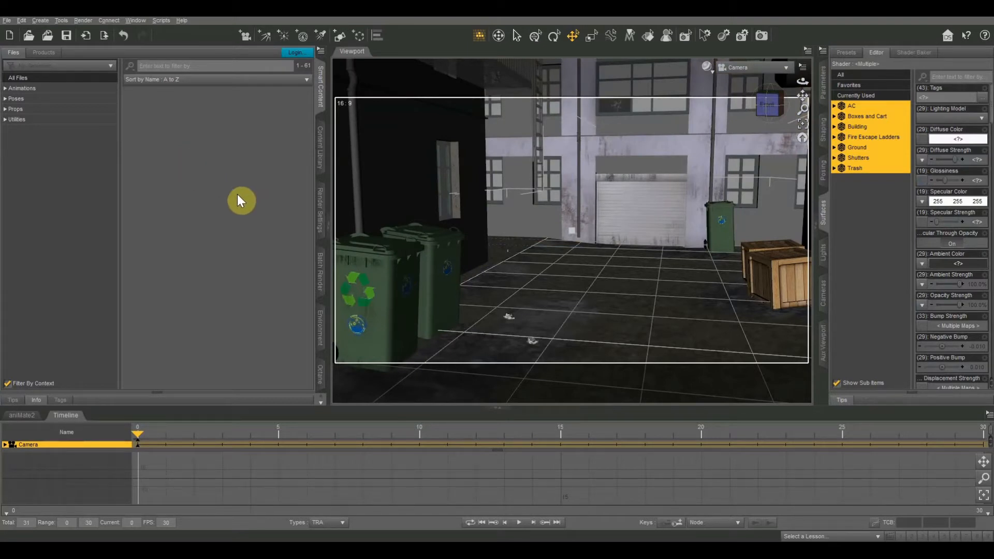
Apply the DTTS - 01 Full Shader Basic F toon shader preset to the selected alley surfaces.
{"action": "left_click", "coordinate": [320, 211]}
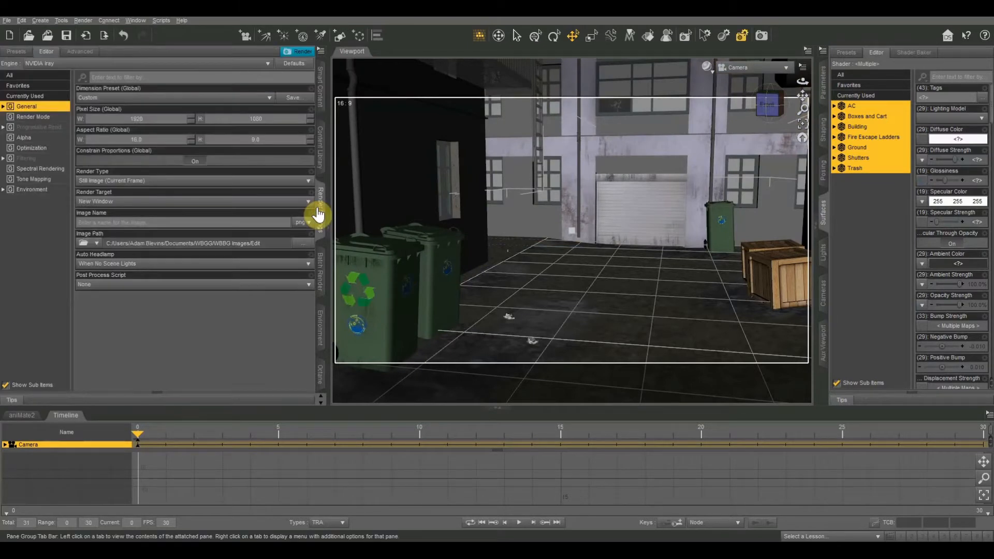
{"action": "left_click", "coordinate": [320, 154]}
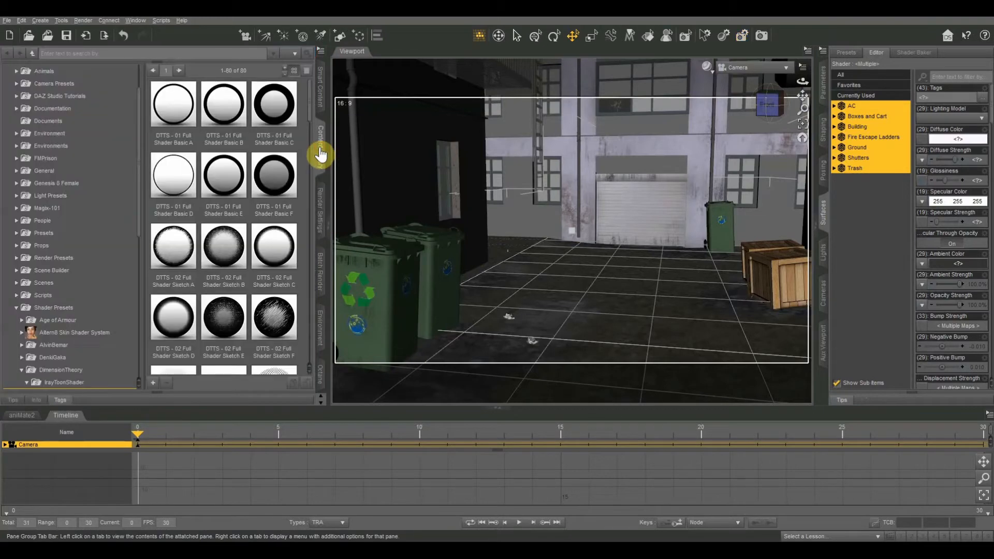
{"action": "mouse_move", "coordinate": [211, 262]}
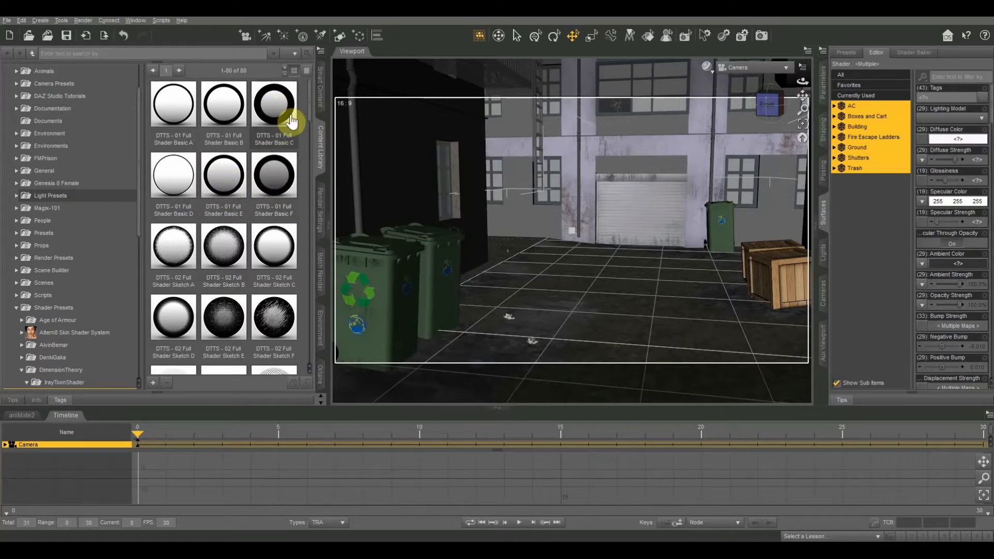
{"action": "double_click", "coordinate": [279, 187]}
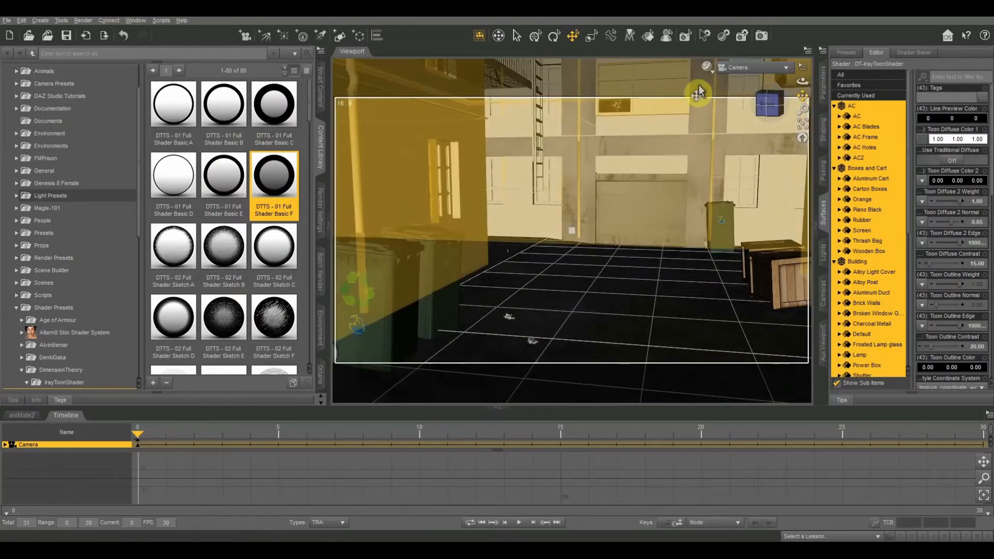
{"action": "scroll", "coordinate": [880, 199], "scroll_direction": "down", "scroll_amount": 5}
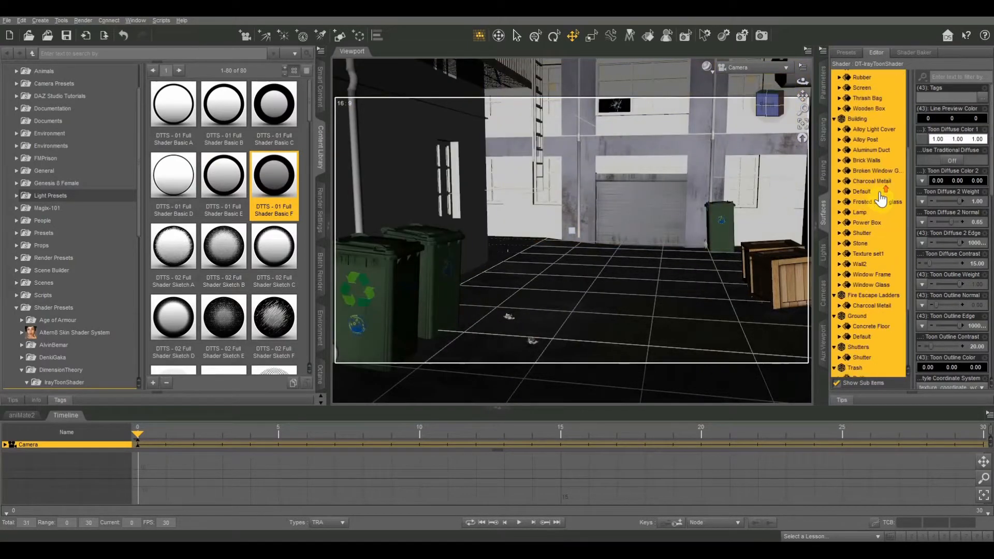
Preview the toon-shaded alley in the NVIDIA Iray draw style from a slightly rotated camera angle.
{"action": "left_click", "coordinate": [706, 66]}
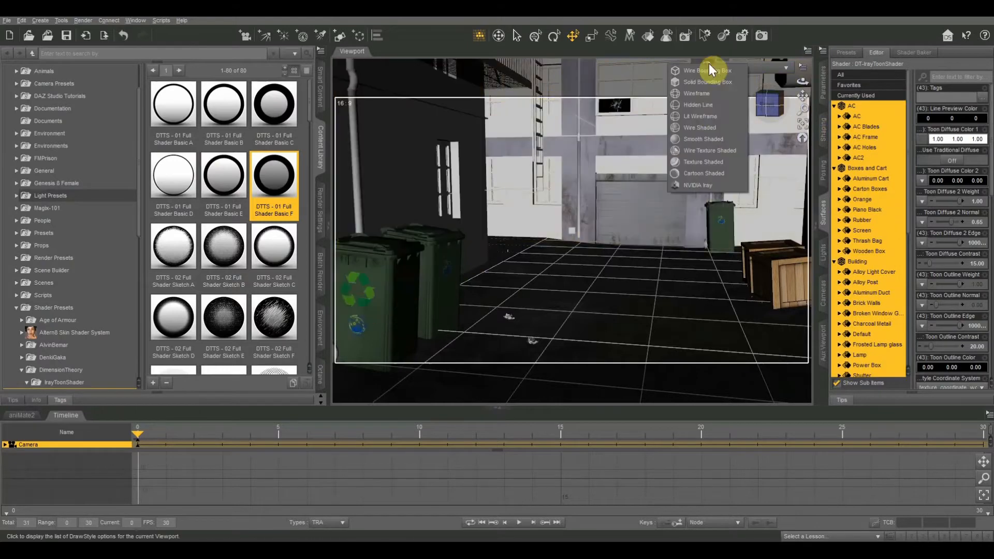
{"action": "left_click", "coordinate": [702, 180]}
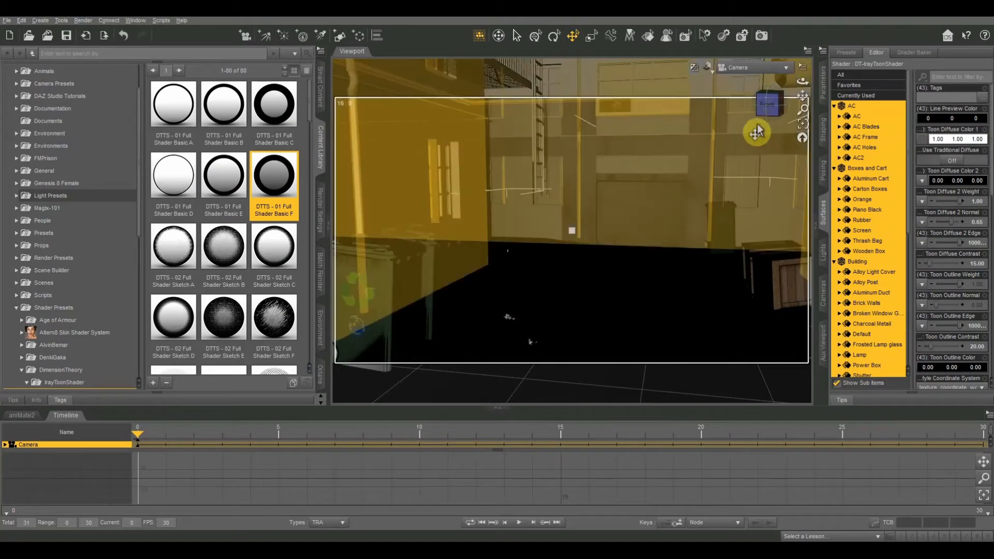
{"action": "left_click", "coordinate": [762, 101]}
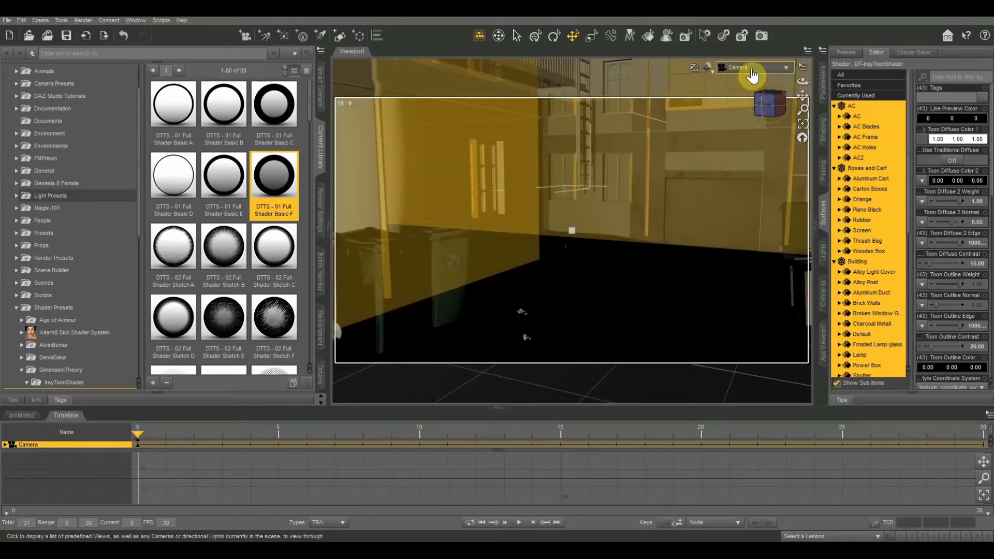
{"action": "left_click", "coordinate": [752, 76]}
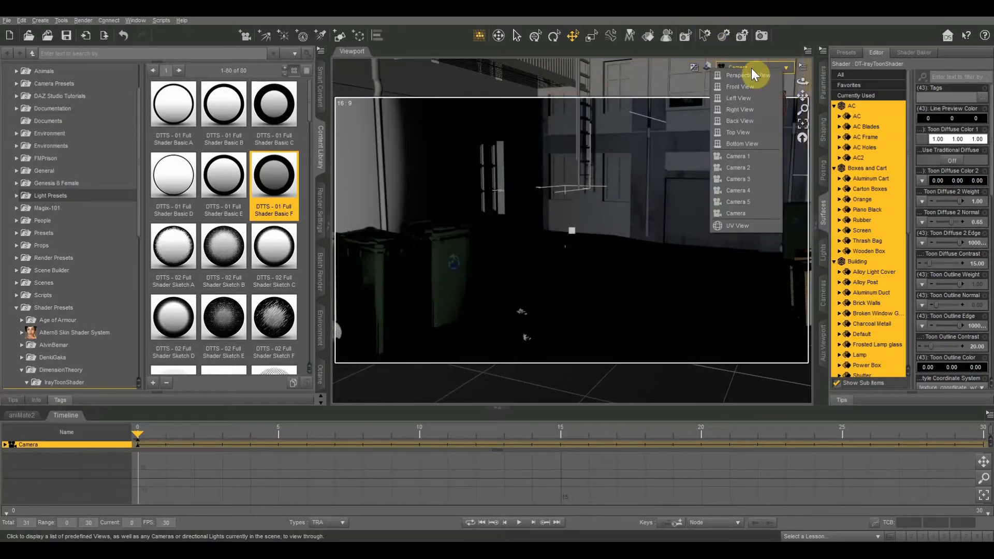
{"action": "left_click", "coordinate": [779, 18]}
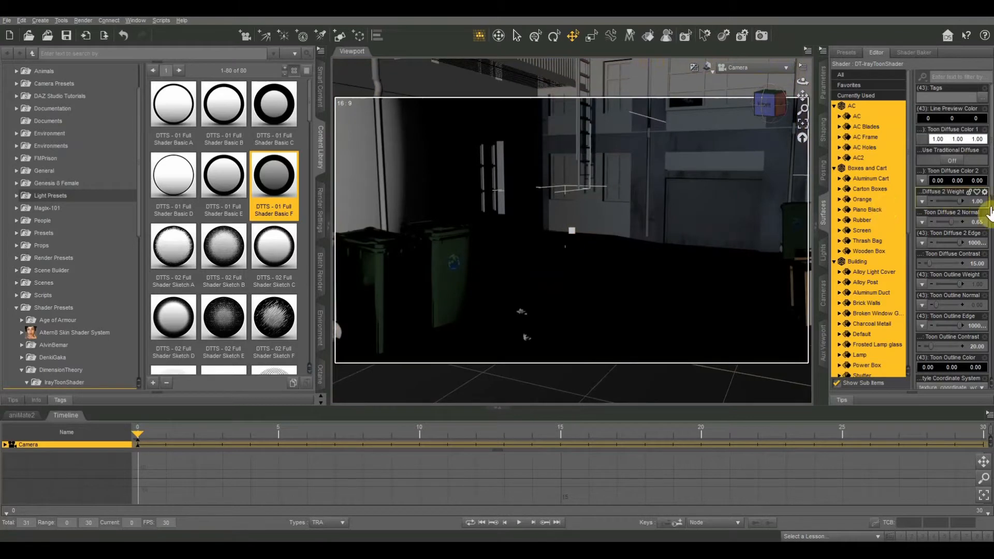
Return the viewport to Texture Shaded and rotate the camera to show the bins and the garage door.
{"action": "left_click", "coordinate": [708, 67]}
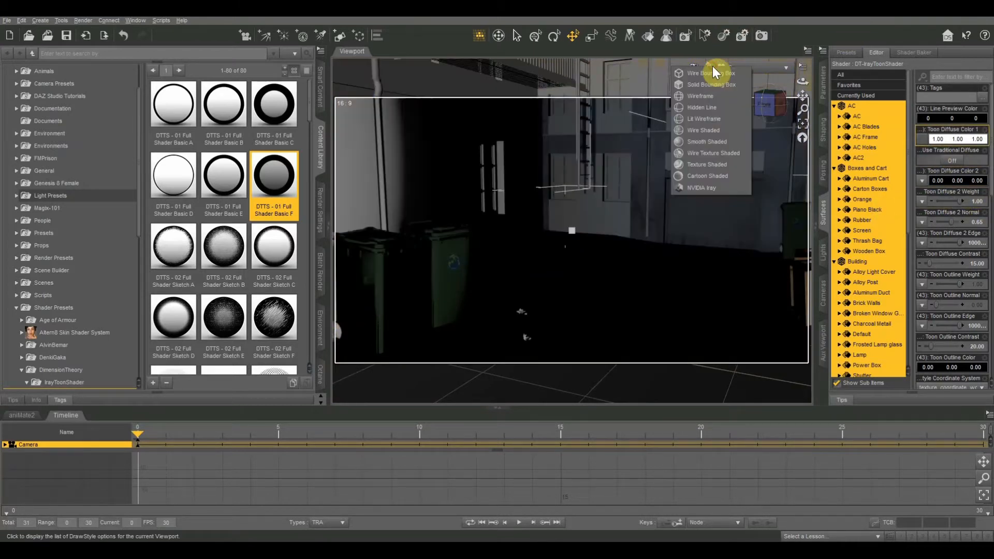
{"action": "left_click", "coordinate": [702, 165]}
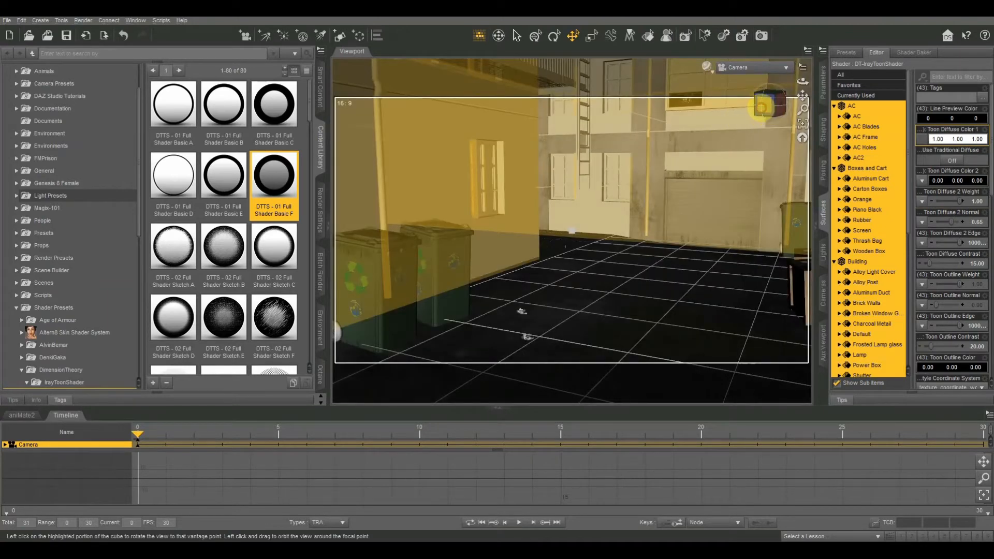
{"action": "left_click_drag", "start_coordinate": [761, 108], "coordinate": [766, 117]}
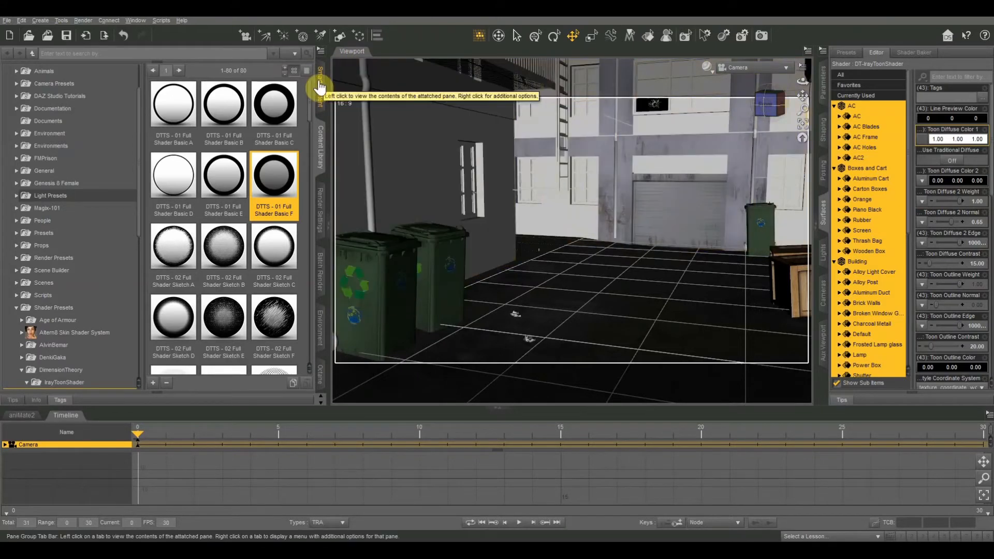
Bring up the smart content files and clear the current scene selection.
{"action": "left_click", "coordinate": [321, 88]}
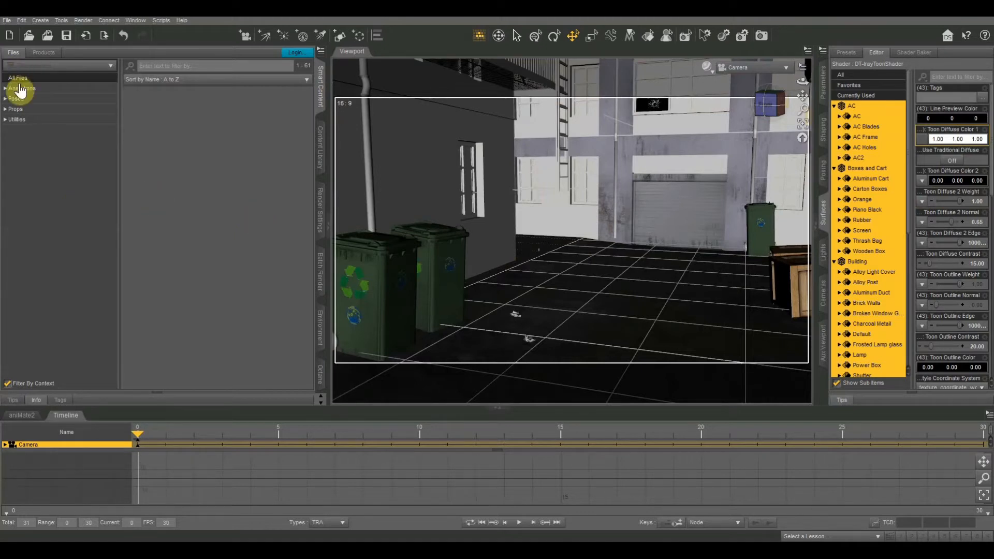
{"action": "right_click", "coordinate": [456, 196]}
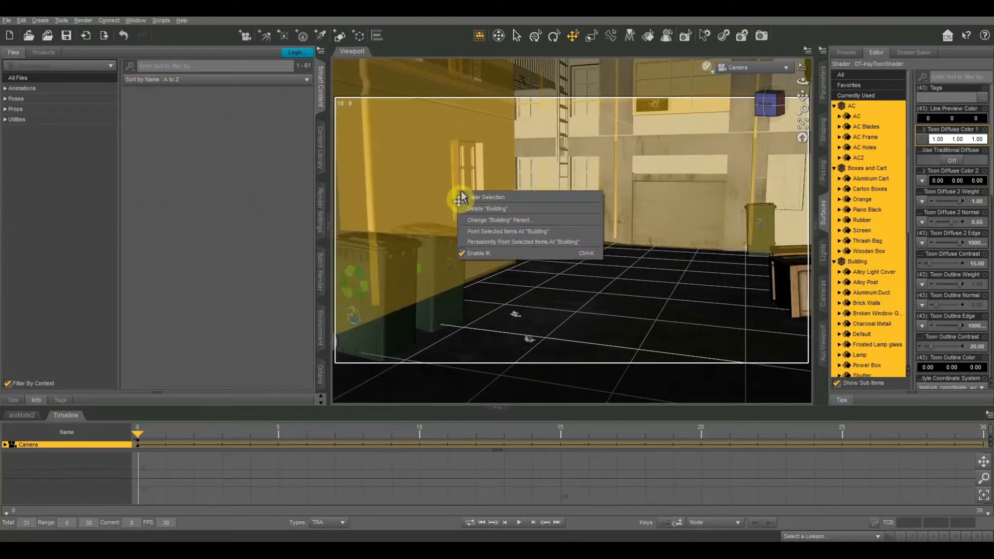
{"action": "left_click", "coordinate": [41, 195]}
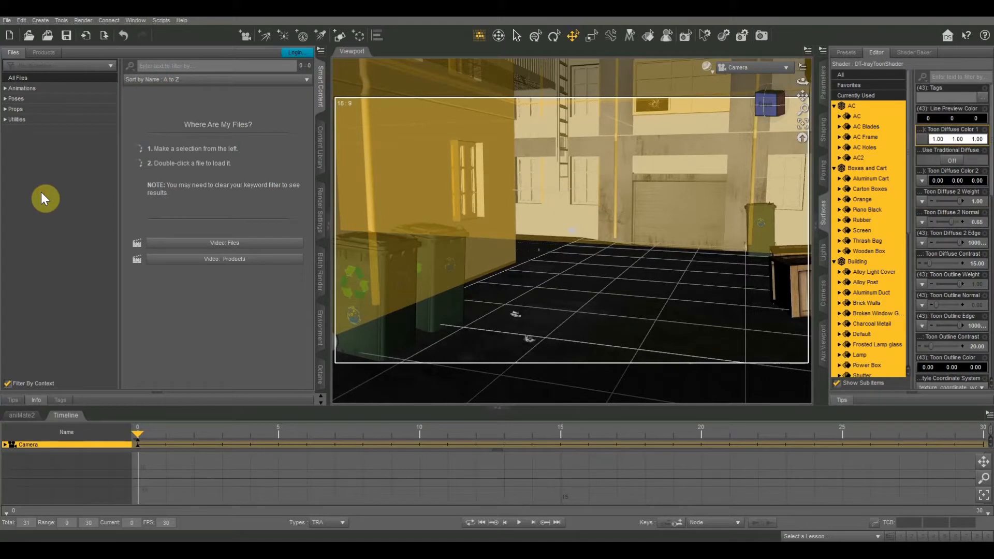
{"action": "left_click", "coordinate": [7, 384]}
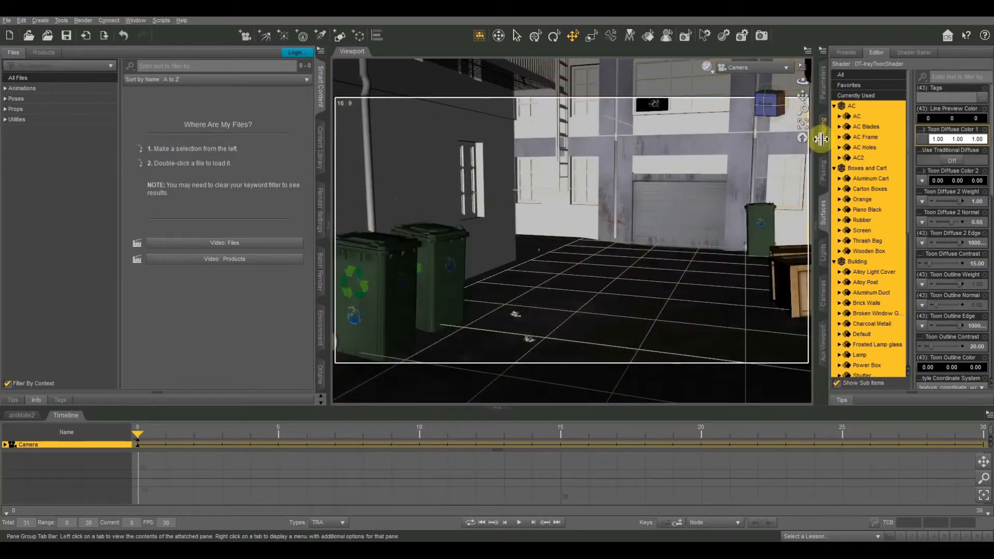
{"action": "right_click", "coordinate": [624, 115]}
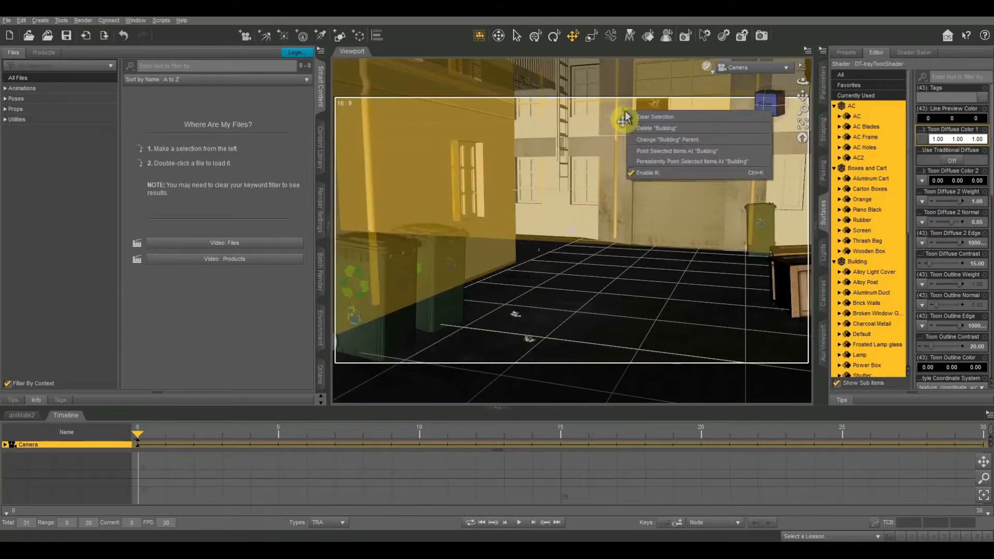
{"action": "left_click", "coordinate": [645, 124]}
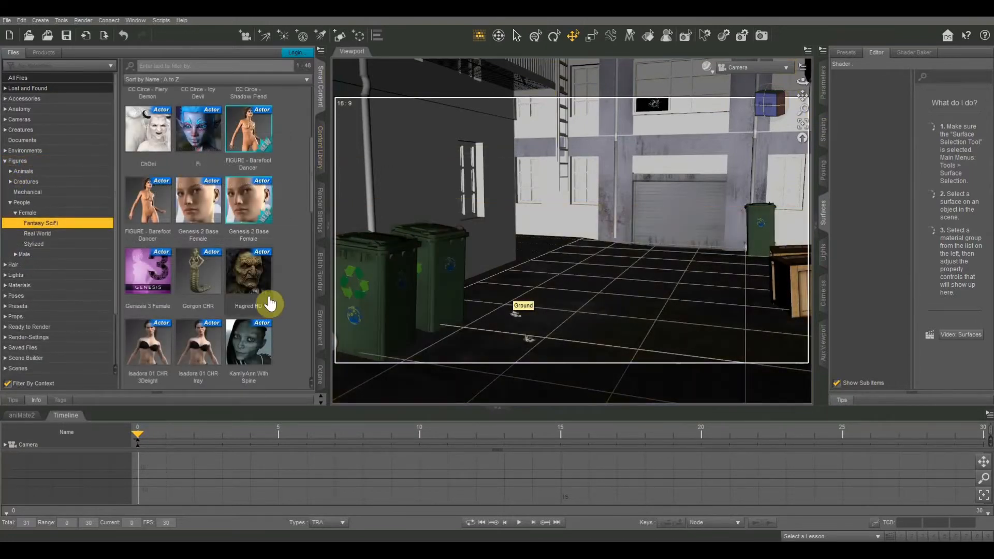
Load the Hagred HD actor from the female Fantasy SciFi figures into the alley.
{"action": "mouse_move", "coordinate": [255, 278]}
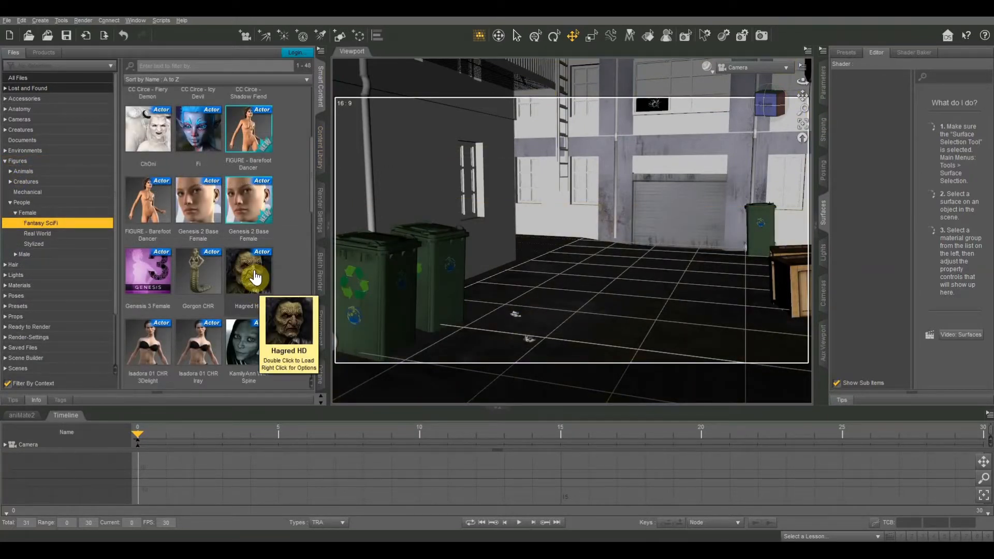
{"action": "double_click", "coordinate": [256, 278]}
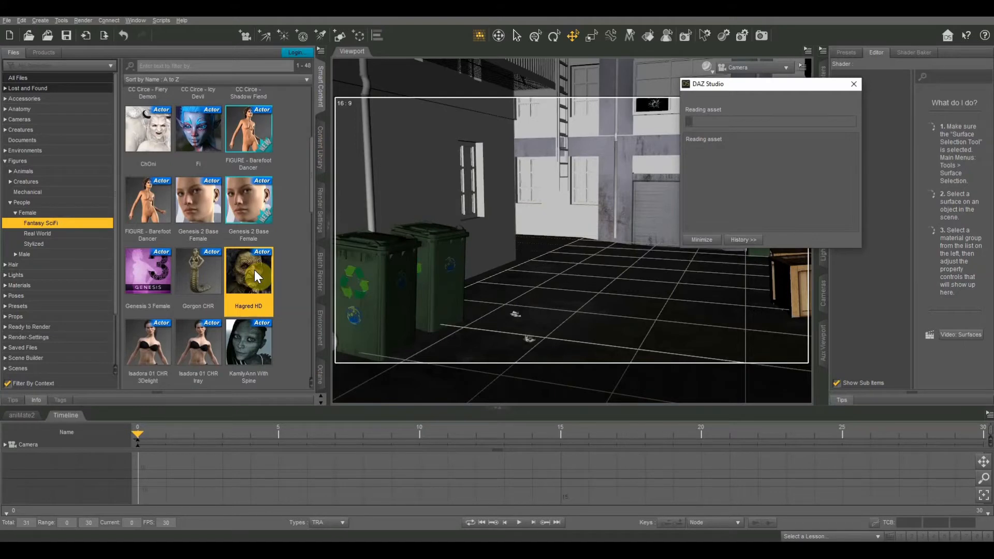
{"action": "left_click_drag", "start_coordinate": [474, 348], "coordinate": [576, 455]}
{"action": "left_click", "coordinate": [600, 274]}
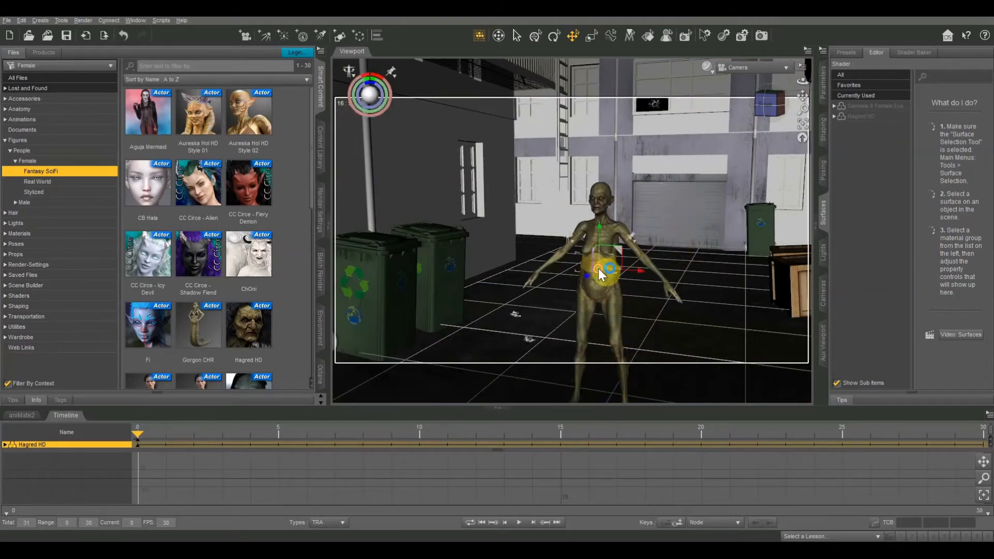
{"action": "left_click", "coordinate": [598, 270]}
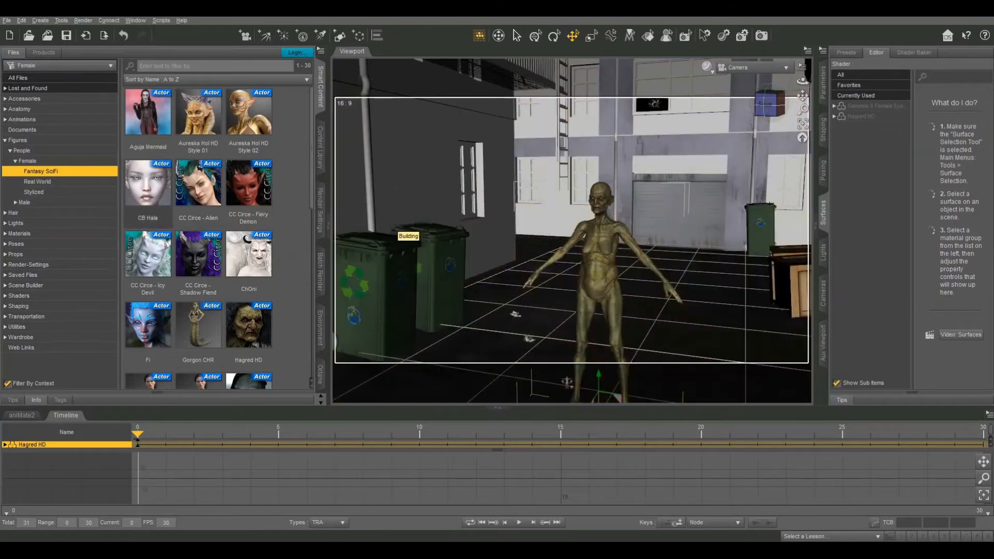
Load the short Liling Hair Genesis 8 Female onto the Hagred HD figure.
{"action": "double_click", "coordinate": [21, 141]}
{"action": "double_click", "coordinate": [16, 151]}
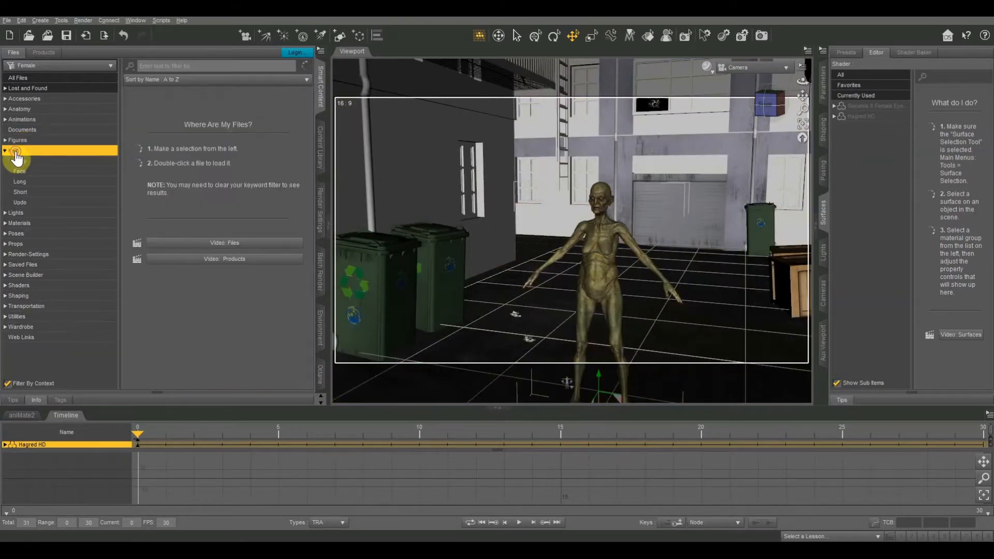
{"action": "left_click", "coordinate": [21, 191]}
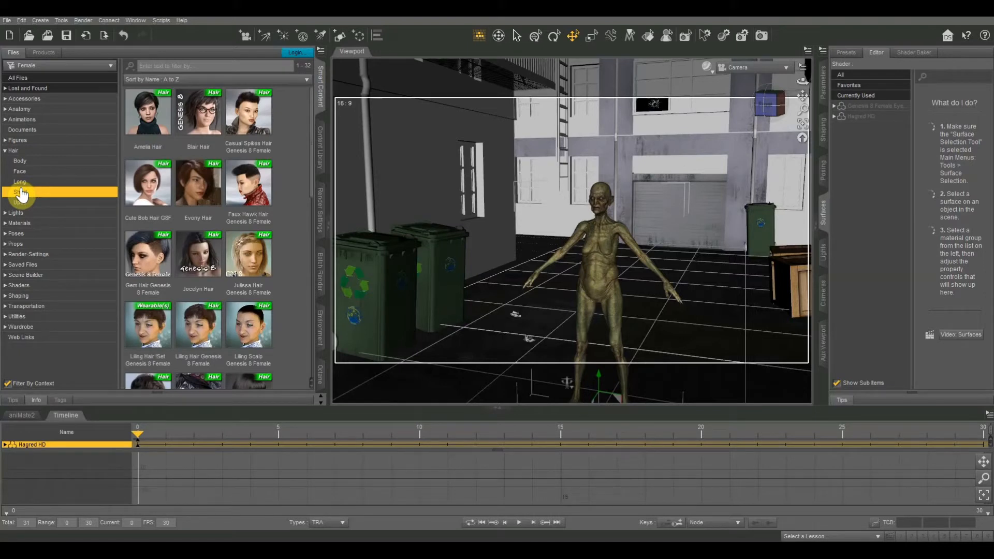
{"action": "scroll", "coordinate": [146, 284], "scroll_direction": "down", "scroll_amount": 1}
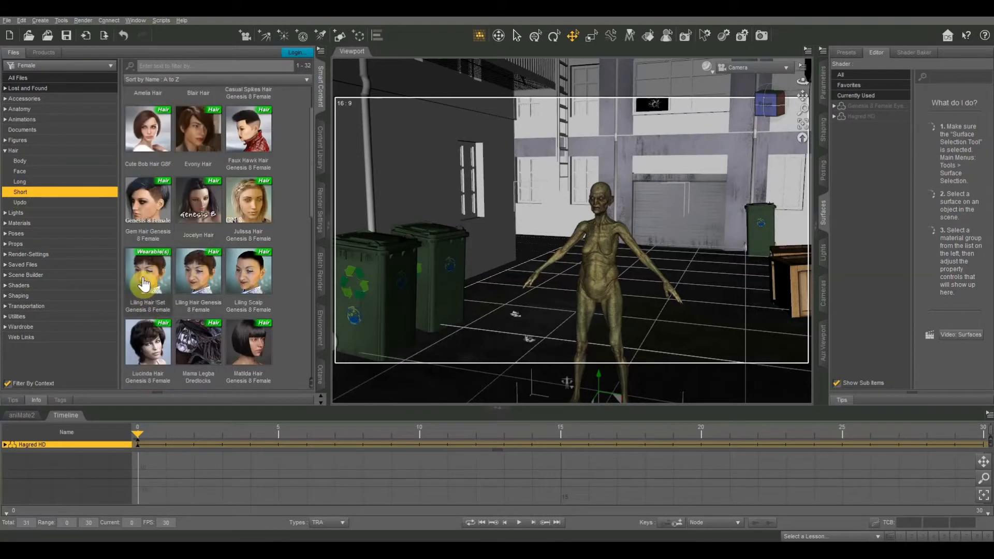
{"action": "mouse_move", "coordinate": [147, 282]}
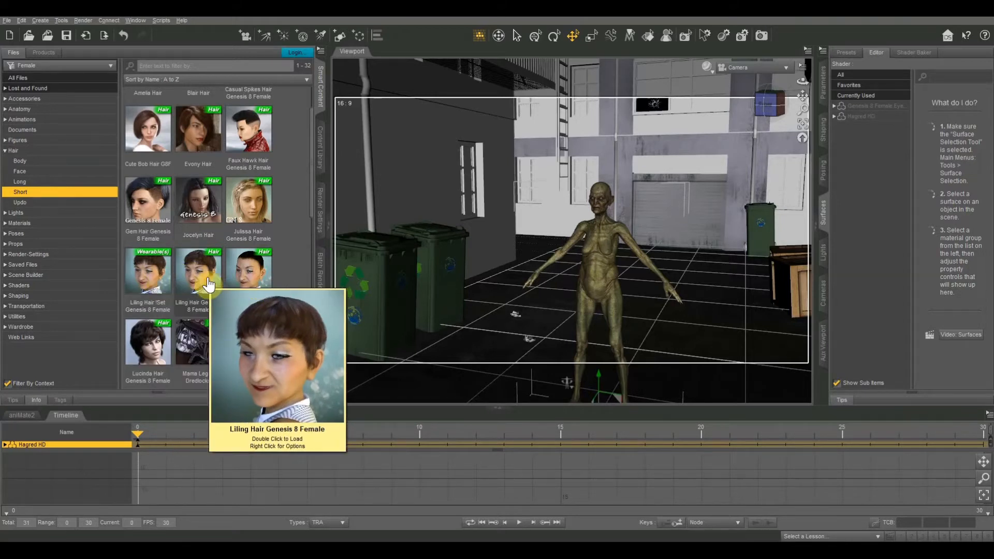
{"action": "double_click", "coordinate": [209, 284]}
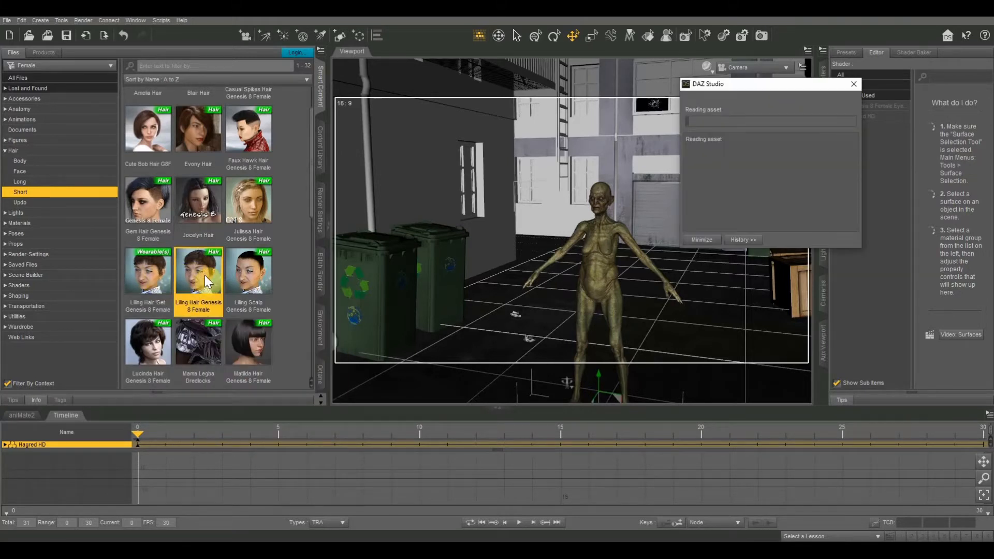
Select the Liling hair on the figure's head and apply the Liling Hair 11 Grey Iray material to it.
{"action": "right_click", "coordinate": [602, 192]}
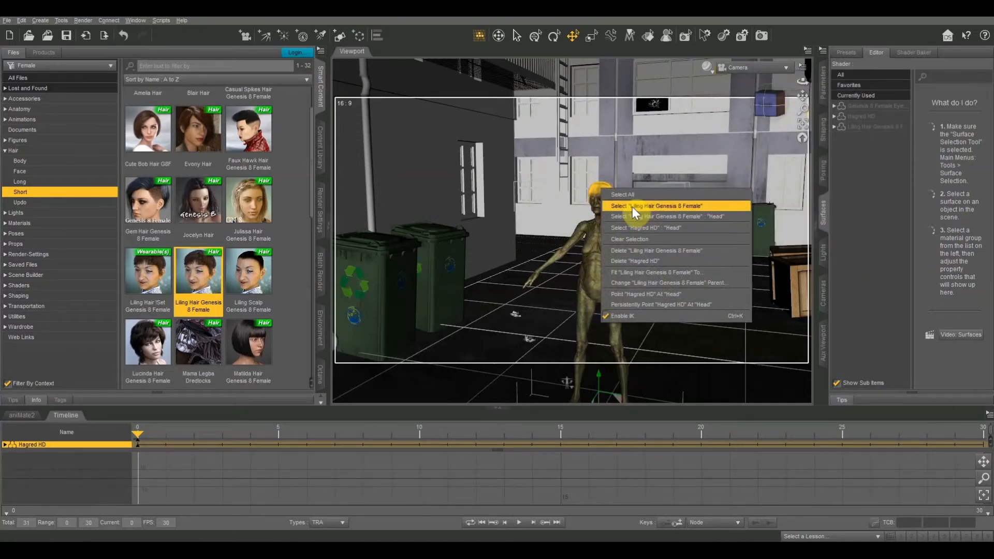
{"action": "left_click", "coordinate": [653, 207]}
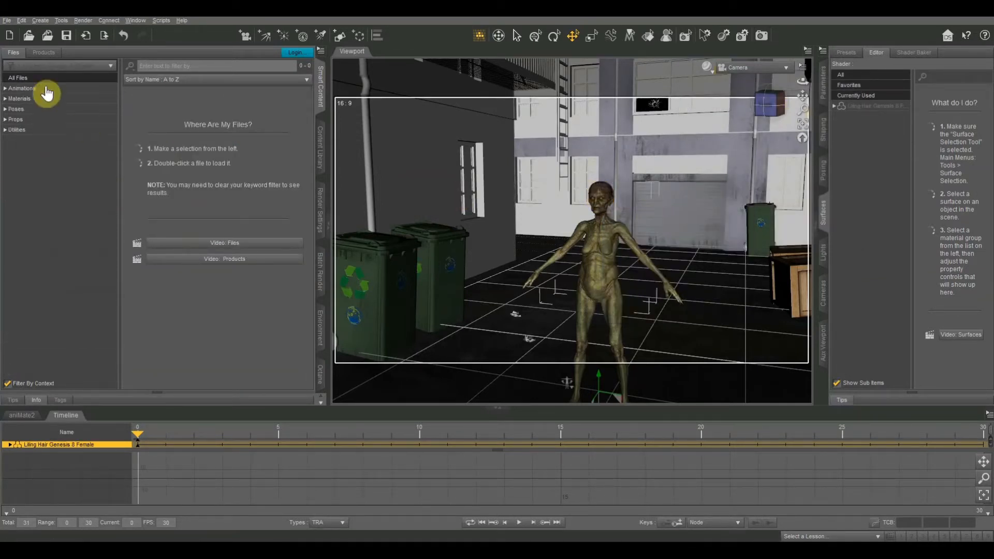
{"action": "left_click", "coordinate": [41, 99]}
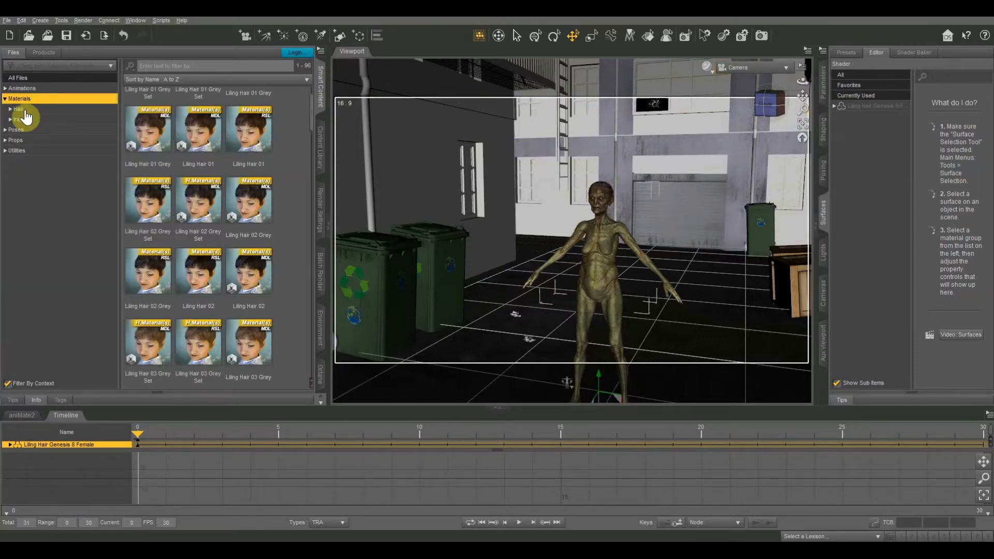
{"action": "left_click", "coordinate": [21, 120]}
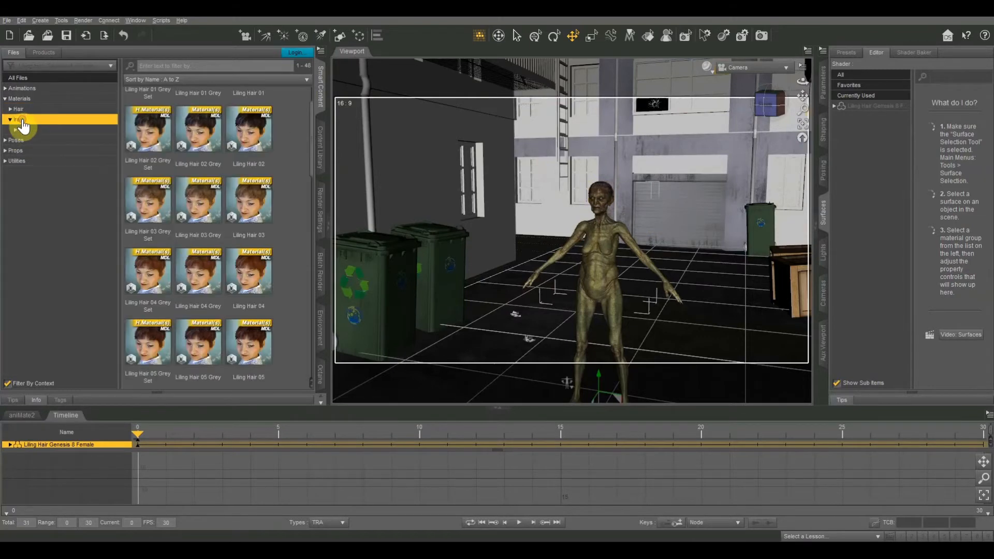
{"action": "left_click", "coordinate": [24, 130]}
{"action": "scroll", "coordinate": [204, 167], "scroll_direction": "down", "scroll_amount": 5}
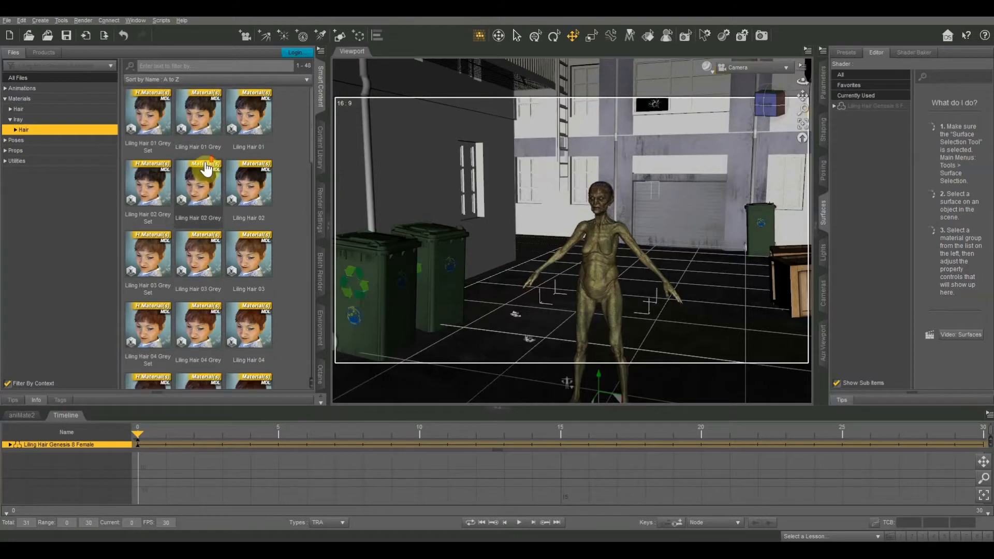
{"action": "scroll", "coordinate": [206, 169], "scroll_direction": "down", "scroll_amount": 2}
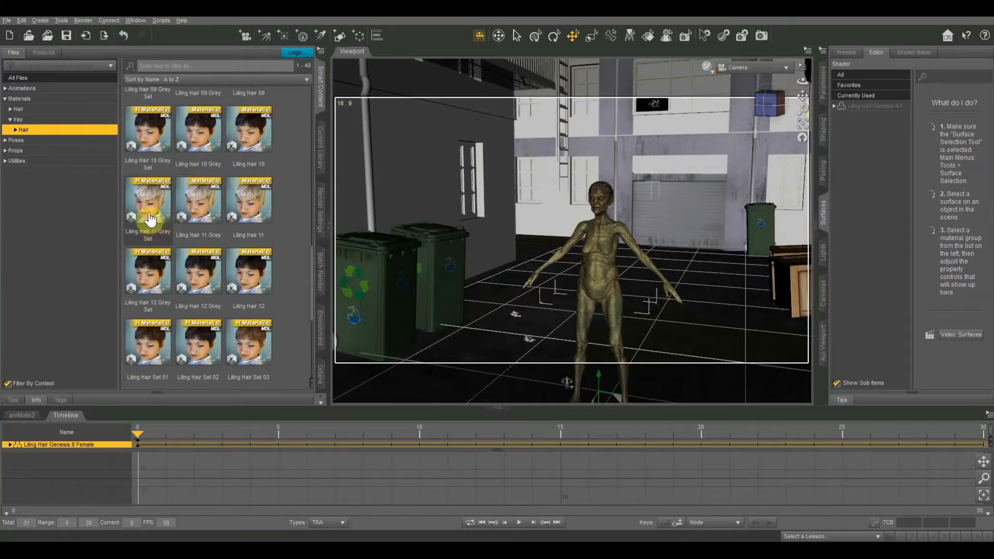
{"action": "double_click", "coordinate": [202, 208]}
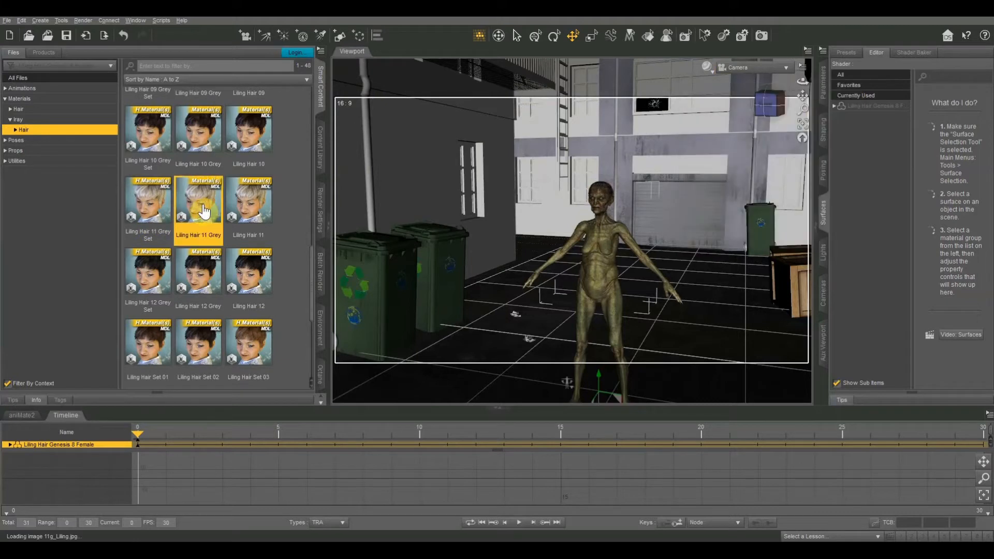
{"action": "scroll", "coordinate": [204, 211], "scroll_direction": "down", "scroll_amount": 3}
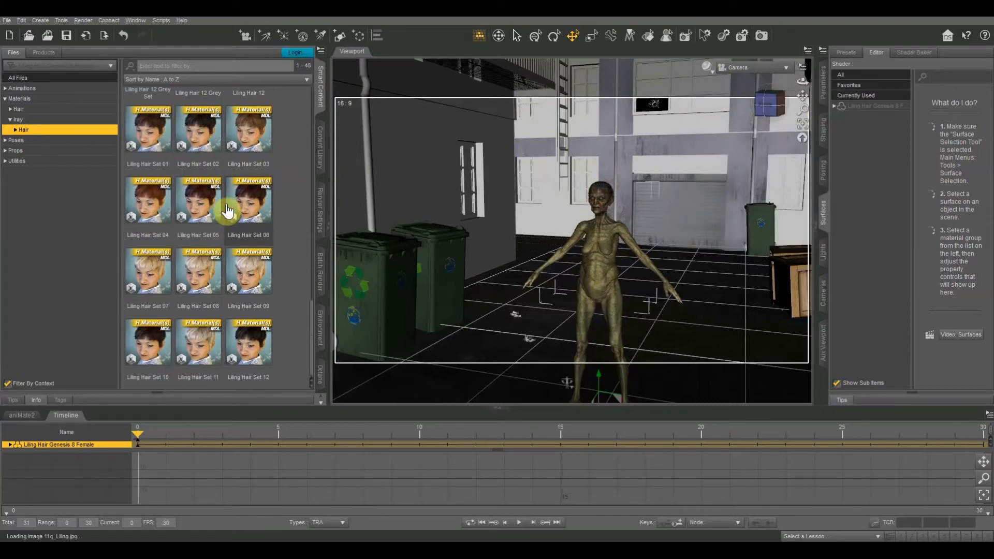
{"action": "scroll", "coordinate": [228, 211], "scroll_direction": "up", "scroll_amount": 10}
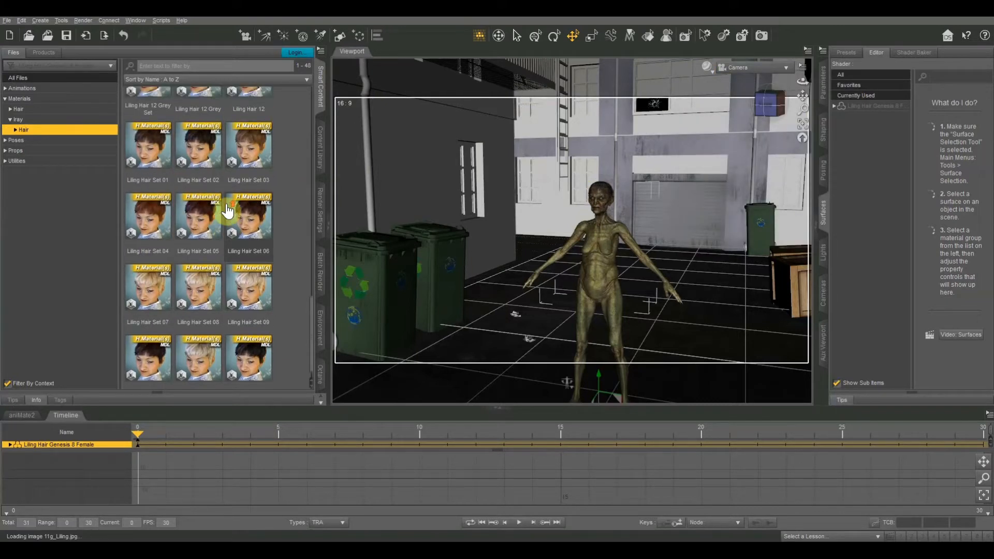
Select the Hagred HD figure and dress it in the Mama Legba !Load All Clothing Only outfit.
{"action": "left_click", "coordinate": [603, 283]}
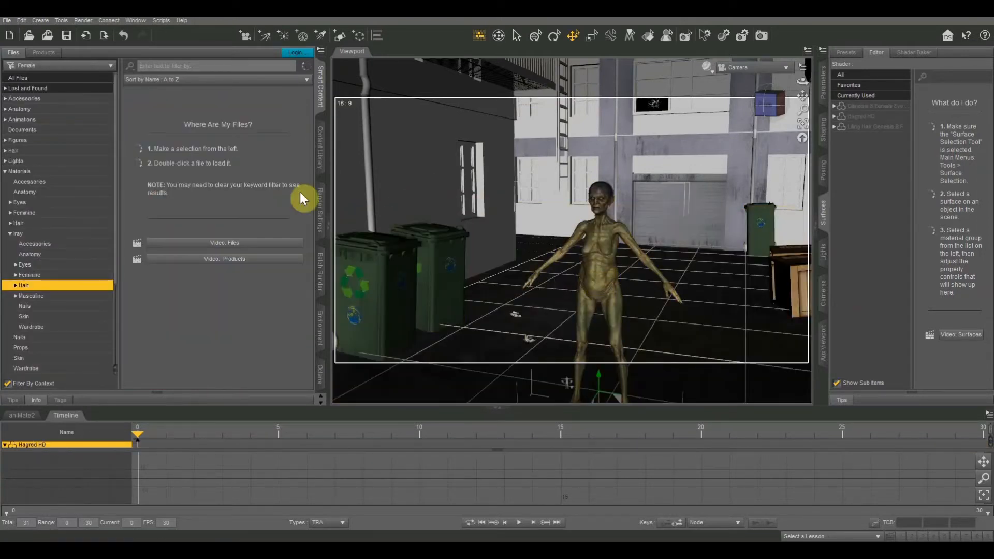
{"action": "left_click", "coordinate": [21, 171]}
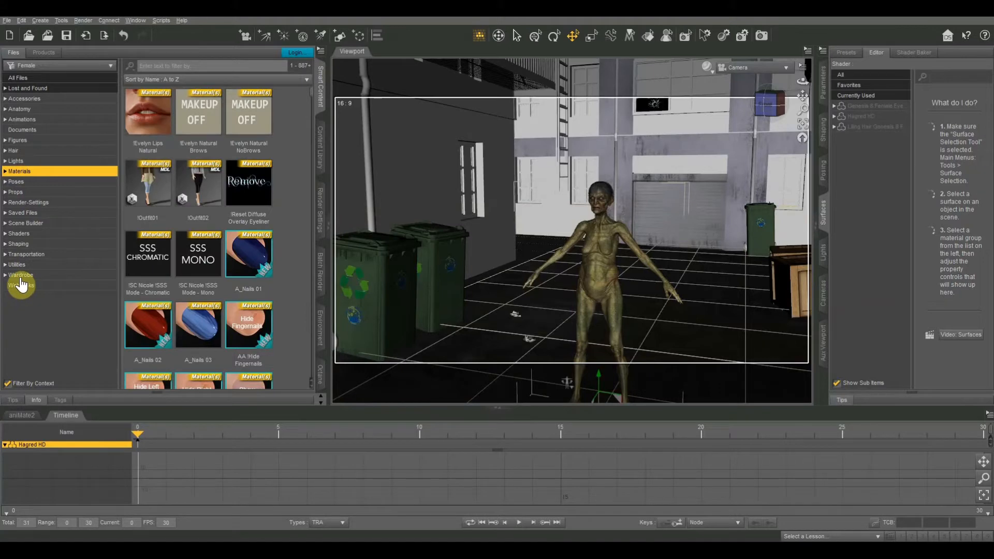
{"action": "left_click", "coordinate": [21, 276]}
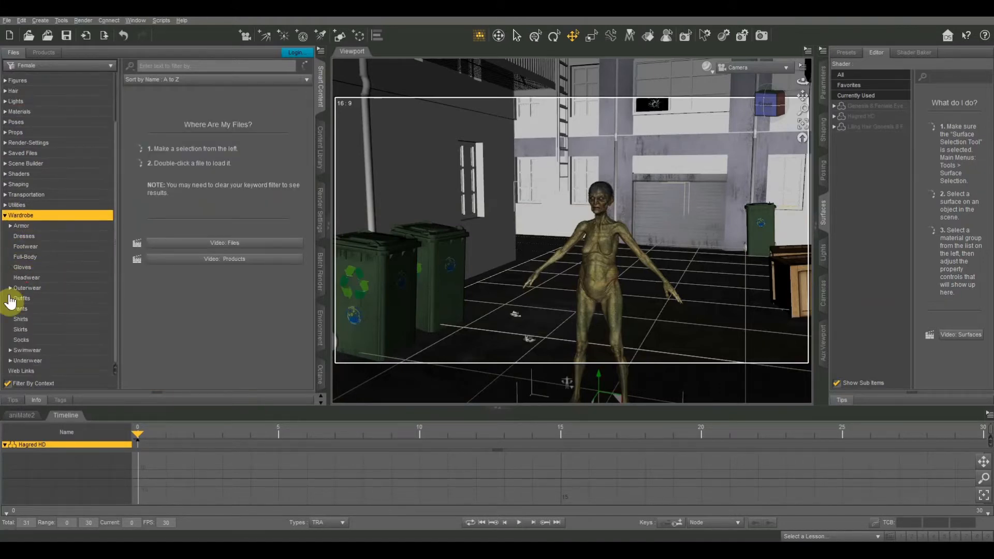
{"action": "left_click", "coordinate": [24, 301]}
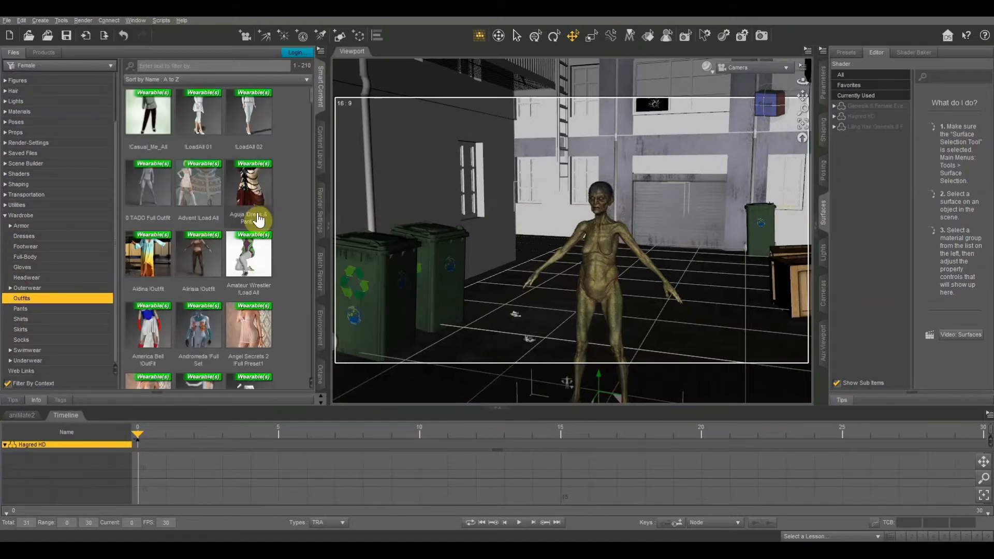
{"action": "scroll", "coordinate": [258, 220], "scroll_direction": "down", "scroll_amount": 10}
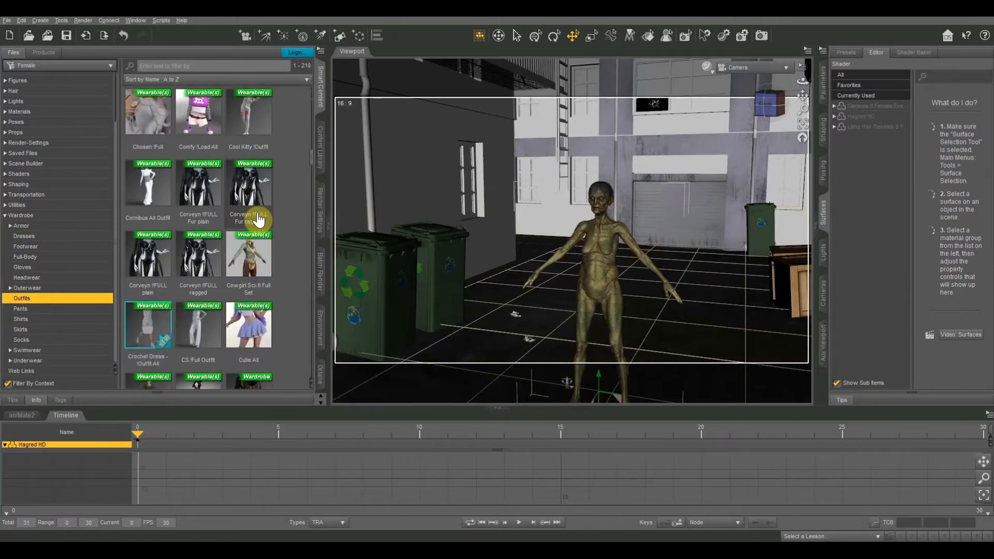
{"action": "scroll", "coordinate": [221, 199], "scroll_direction": "down", "scroll_amount": 3}
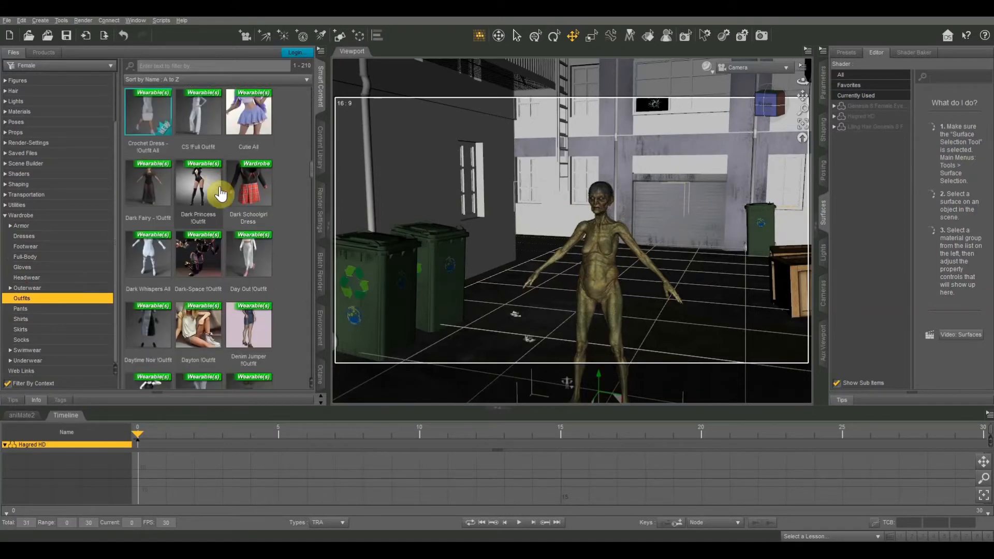
{"action": "scroll", "coordinate": [220, 194], "scroll_direction": "down", "scroll_amount": 3}
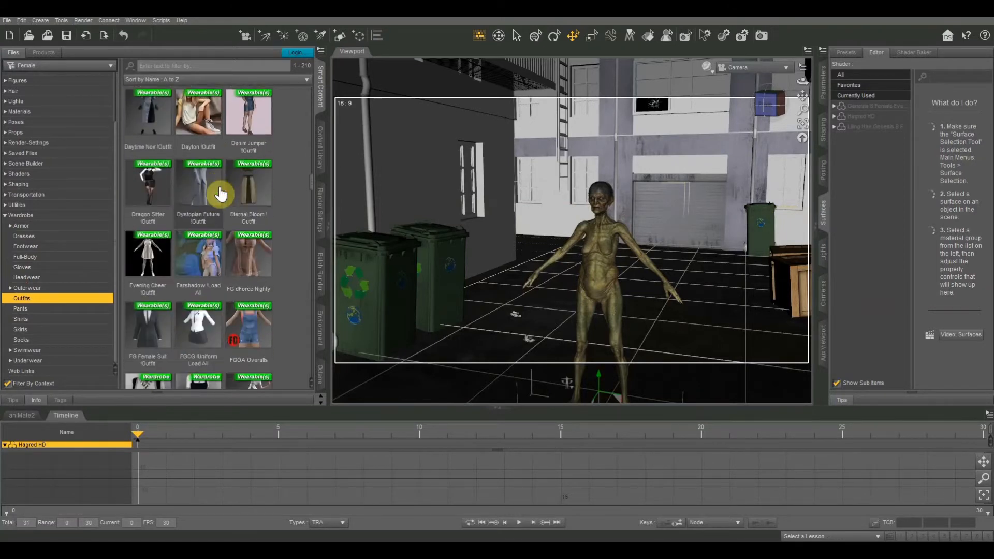
{"action": "scroll", "coordinate": [220, 194], "scroll_direction": "down", "scroll_amount": 10}
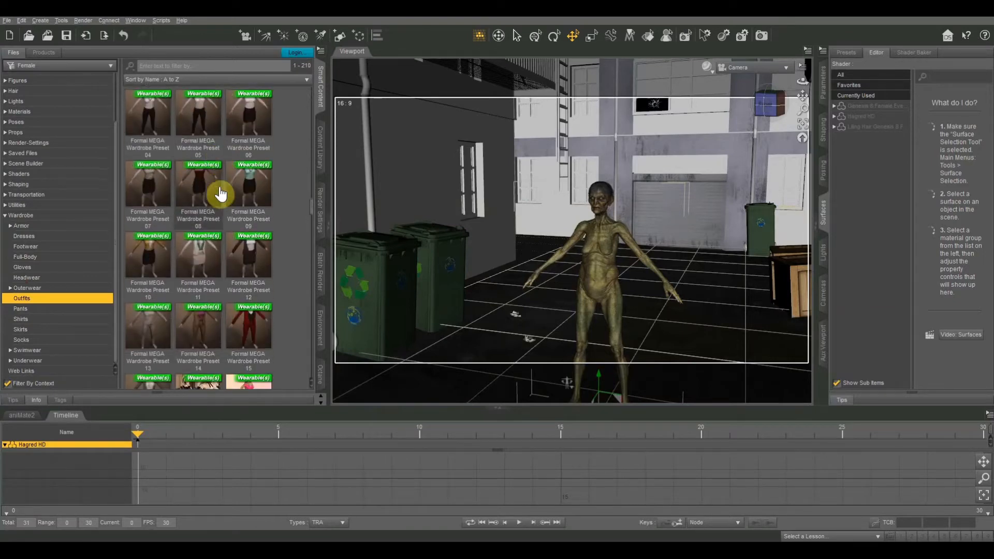
{"action": "scroll", "coordinate": [220, 194], "scroll_direction": "down", "scroll_amount": 2}
{"action": "scroll", "coordinate": [220, 194], "scroll_direction": "down", "scroll_amount": 10}
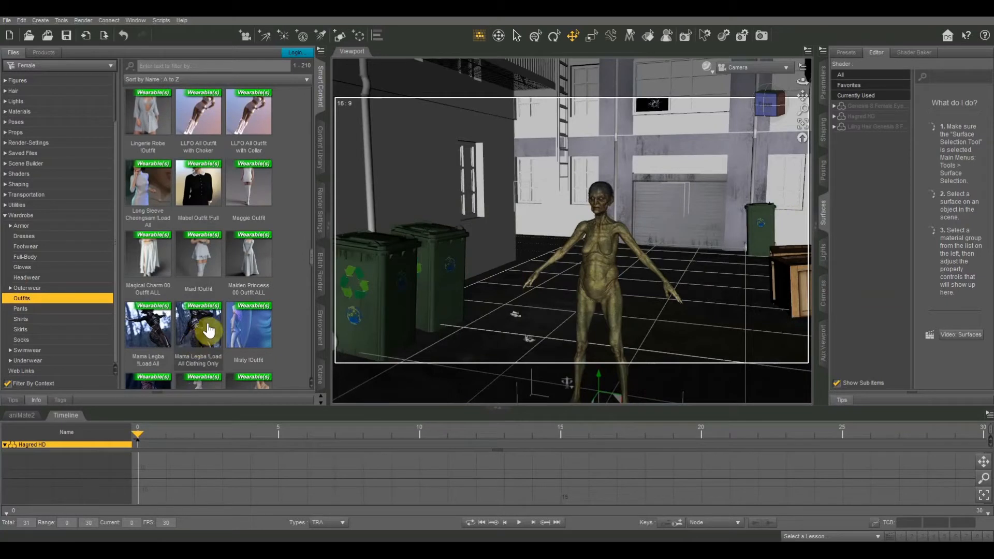
{"action": "double_click", "coordinate": [209, 330]}
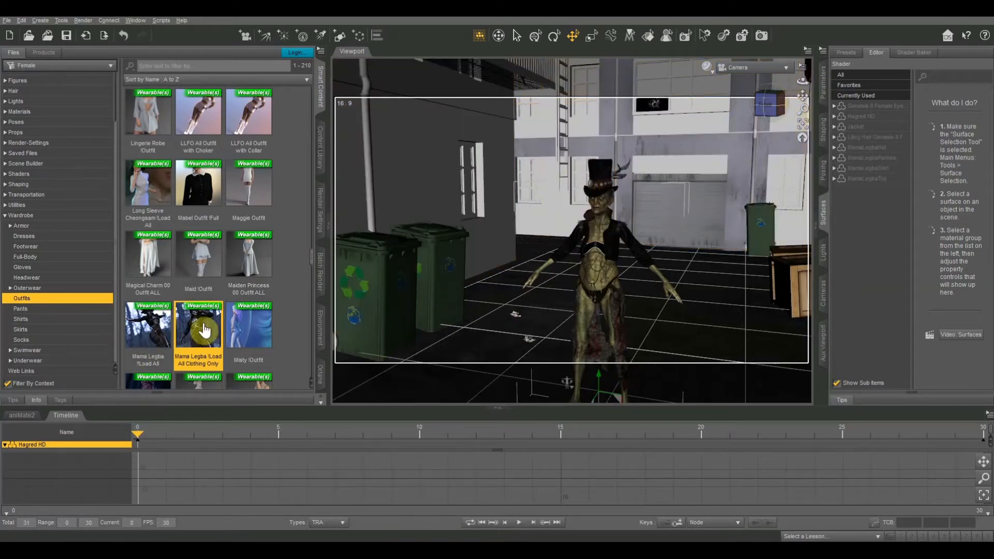
{"action": "mouse_move", "coordinate": [204, 332]}
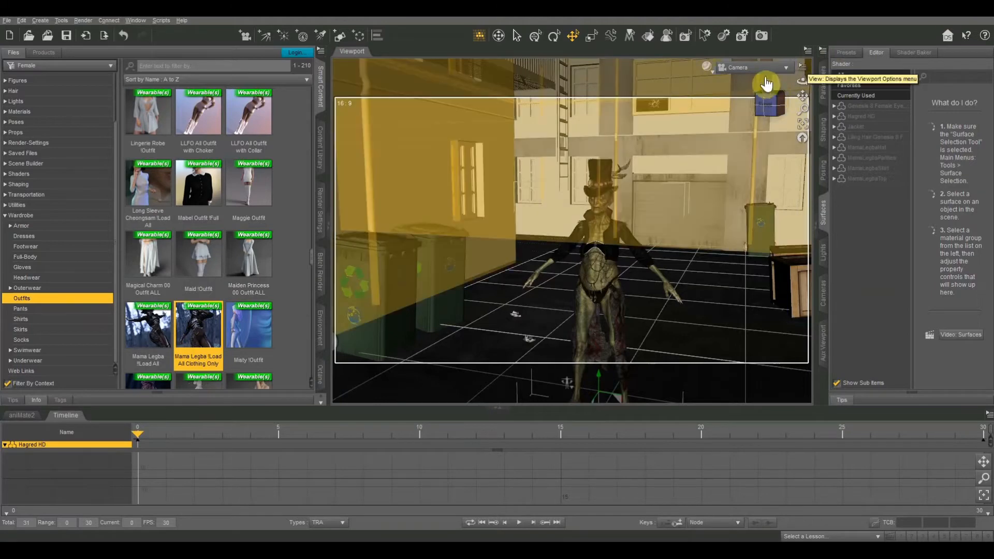
Turn the camera slightly around the figure and delete the MamaLegbaHat from its head.
{"action": "left_click_drag", "start_coordinate": [766, 106], "coordinate": [765, 109]}
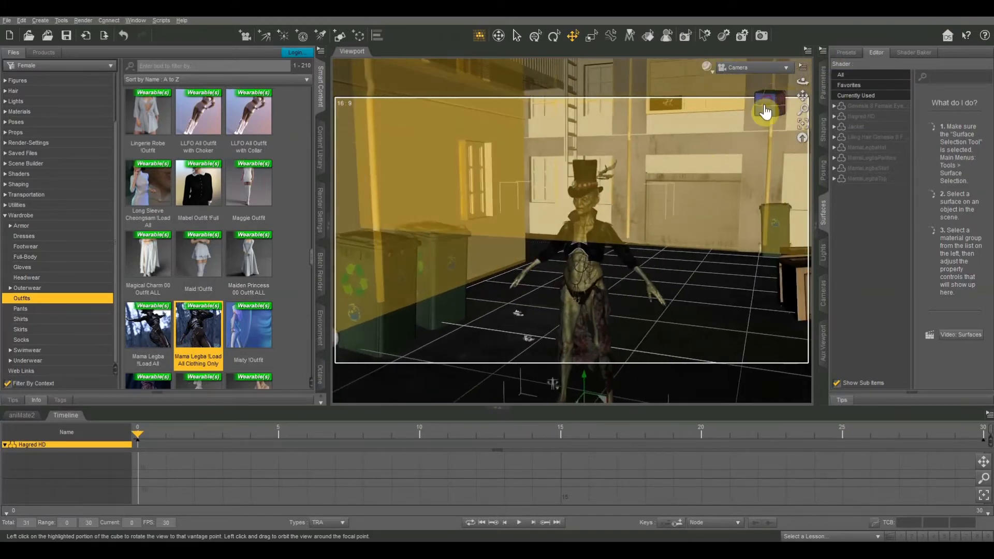
{"action": "right_click", "coordinate": [578, 169]}
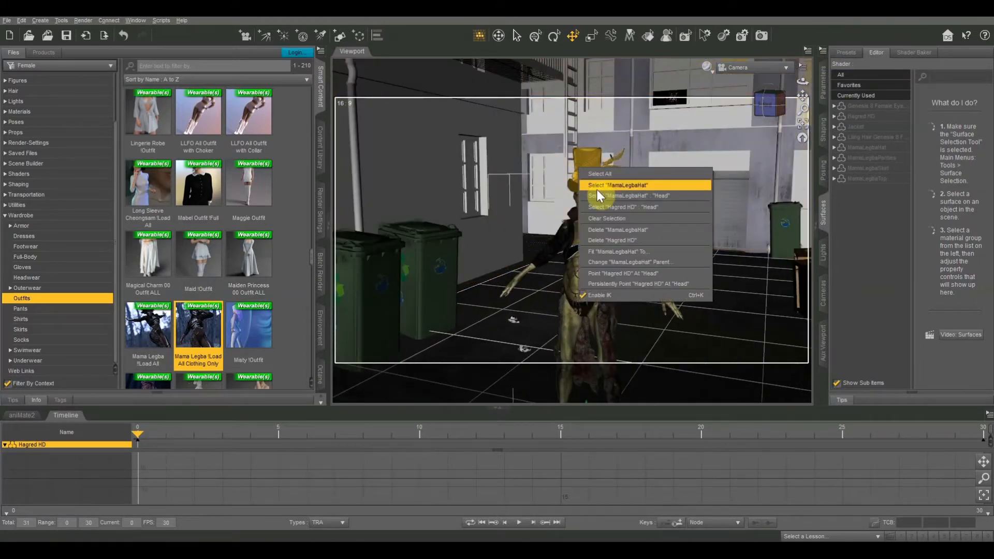
{"action": "left_click", "coordinate": [595, 230]}
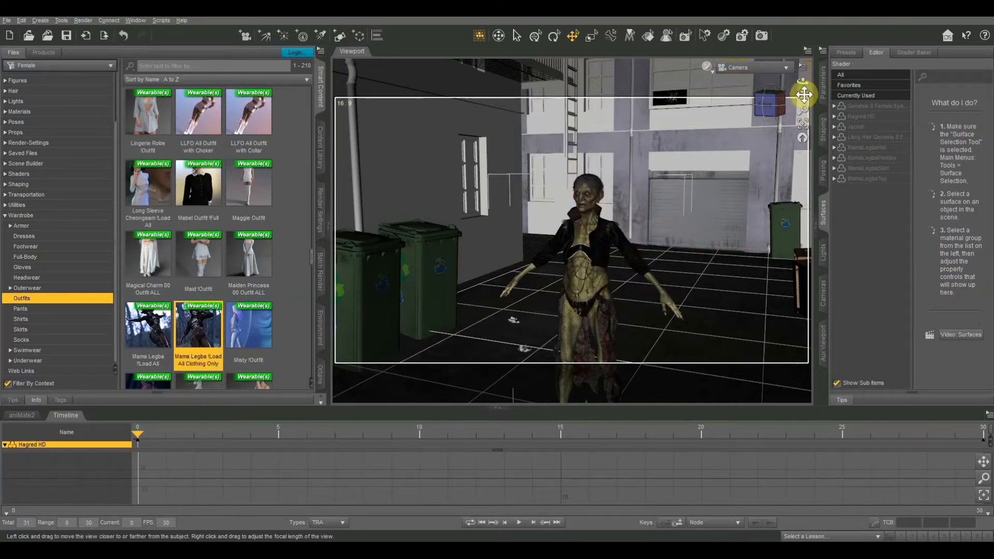
Reframe the camera on the dressed figure, keeping the bins, garage door and wooden crate in the shot.
{"action": "left_click_drag", "start_coordinate": [802, 95], "coordinate": [796, 79]}
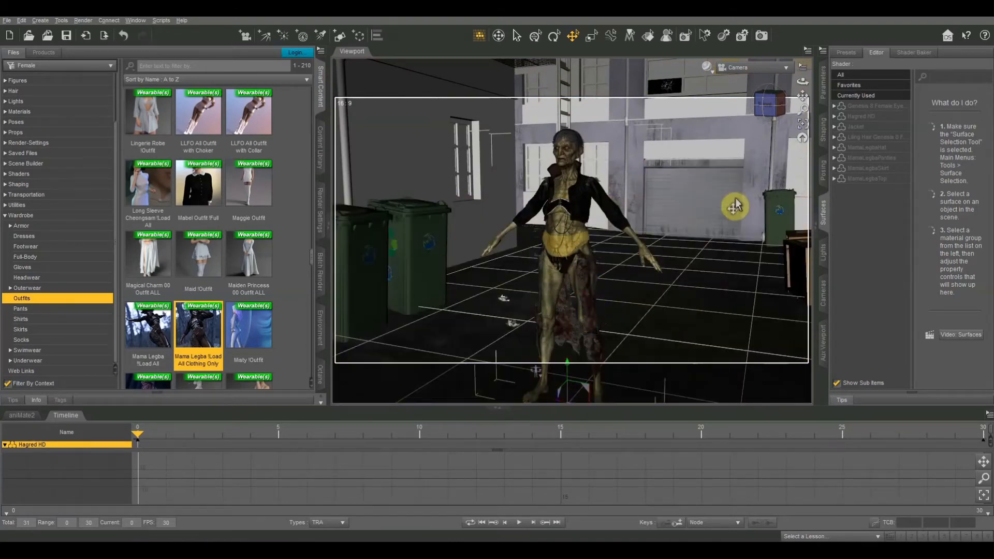
{"action": "left_click_drag", "start_coordinate": [802, 94], "coordinate": [808, 93]}
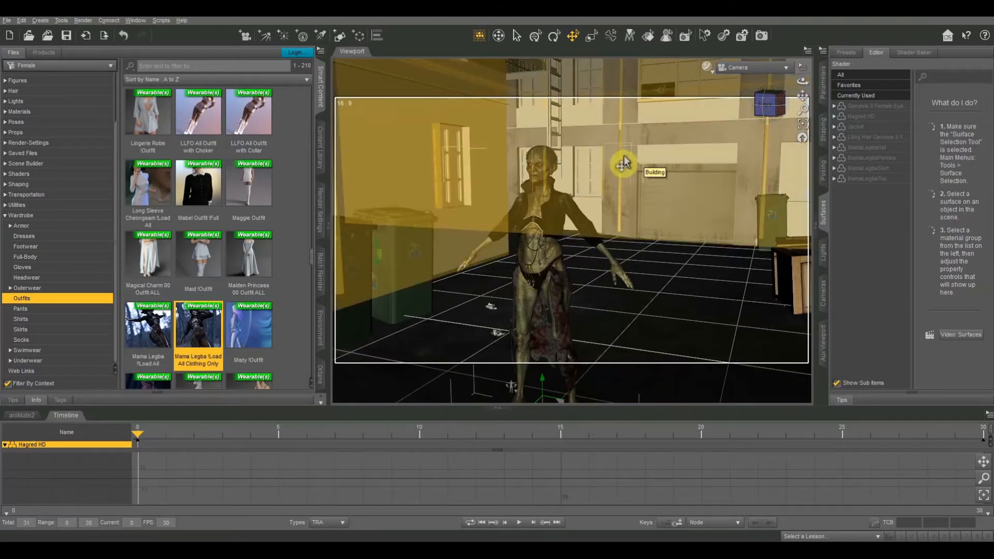
{"action": "left_click", "coordinate": [759, 109]}
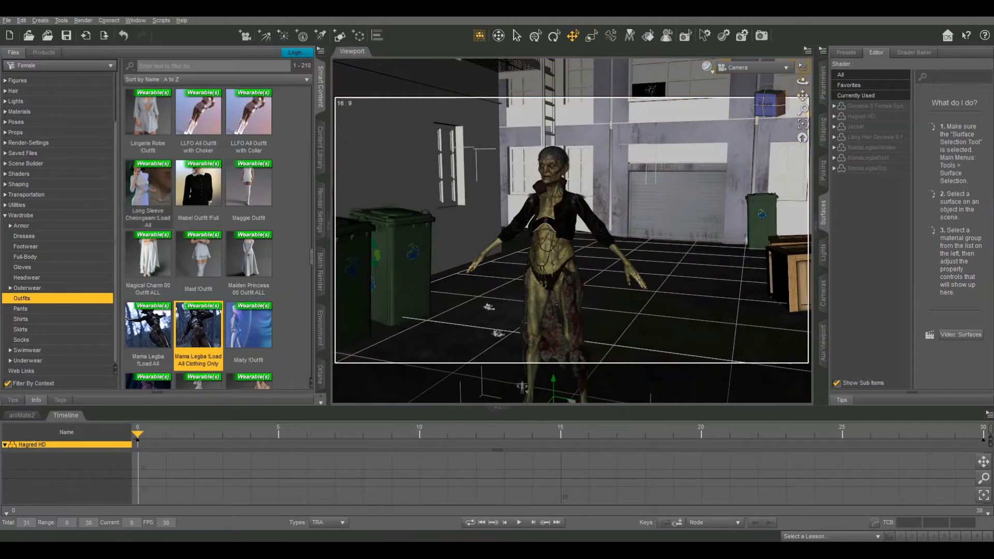
Browse the female pose library by function and narrow it to the Walking poses.
{"action": "double_click", "coordinate": [25, 215]}
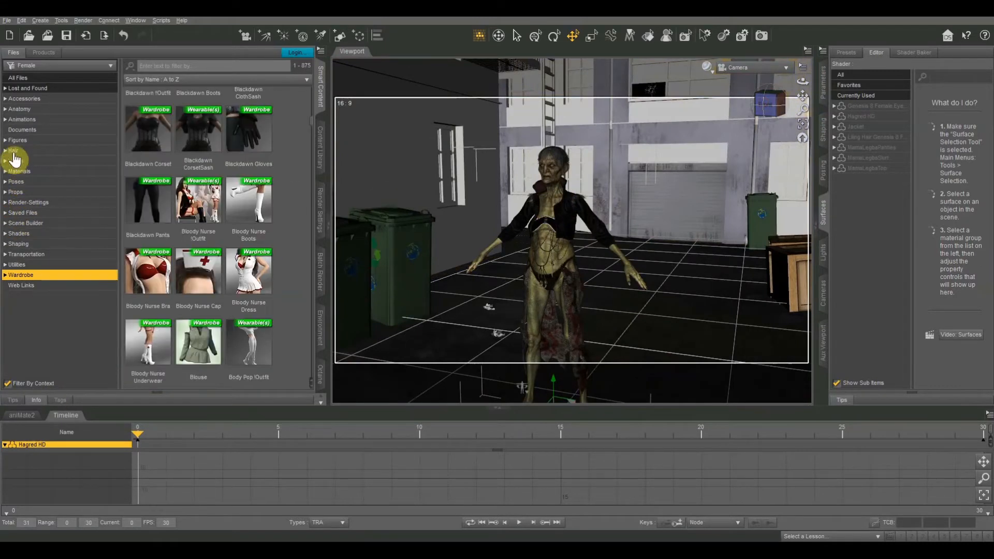
{"action": "double_click", "coordinate": [17, 182]}
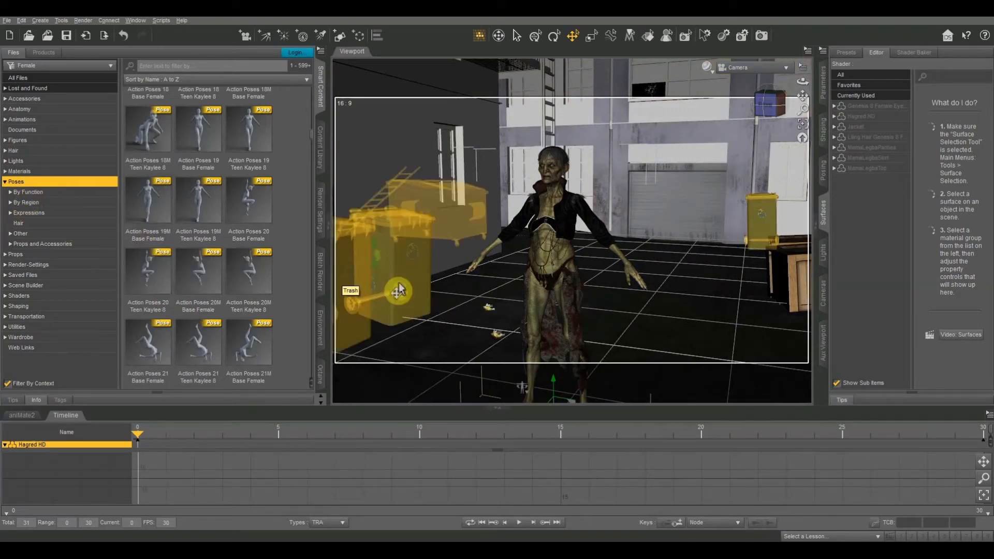
{"action": "left_click", "coordinate": [24, 193]}
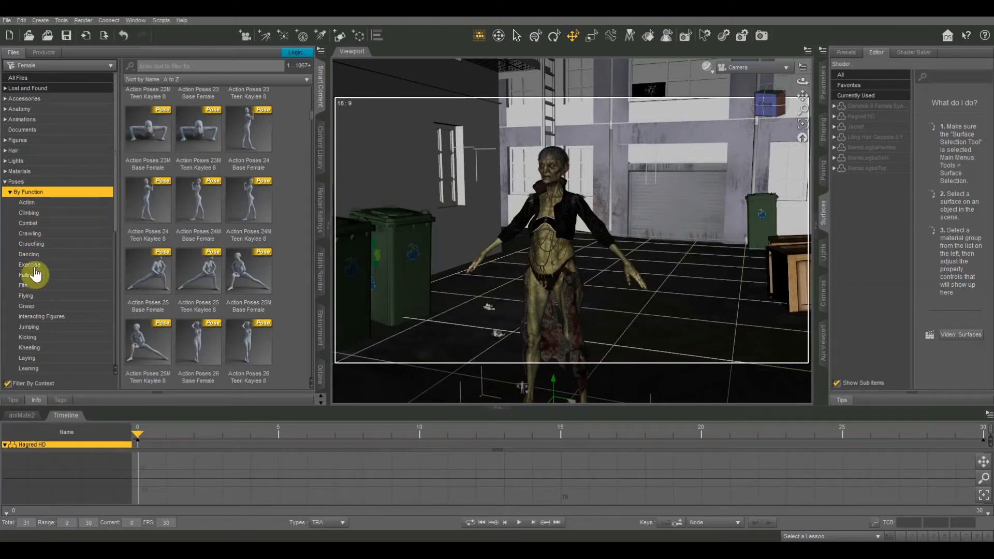
{"action": "scroll", "coordinate": [39, 362], "scroll_direction": "down", "scroll_amount": 1}
{"action": "scroll", "coordinate": [39, 362], "scroll_direction": "down", "scroll_amount": 5}
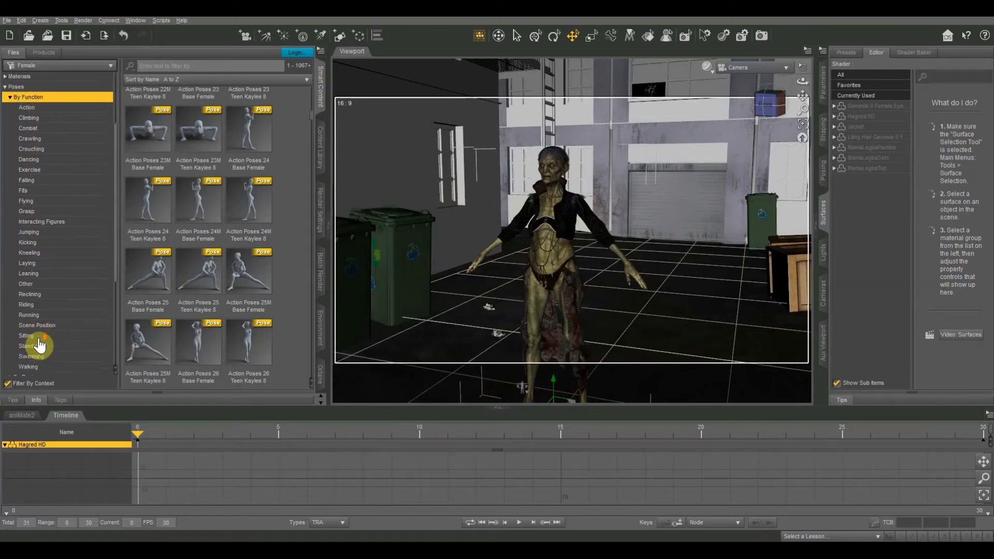
{"action": "left_click", "coordinate": [30, 344]}
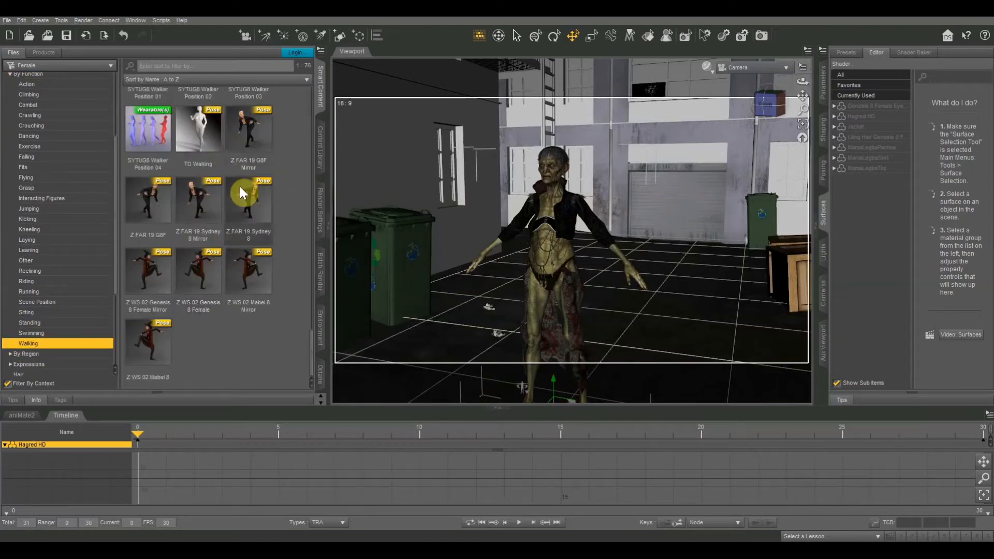
Find the hunched CDIG8Female WalkB walking pose and apply it to the Hagred HD figure.
{"action": "scroll", "coordinate": [251, 155], "scroll_direction": "up", "scroll_amount": 2}
{"action": "scroll", "coordinate": [250, 155], "scroll_direction": "up", "scroll_amount": 5}
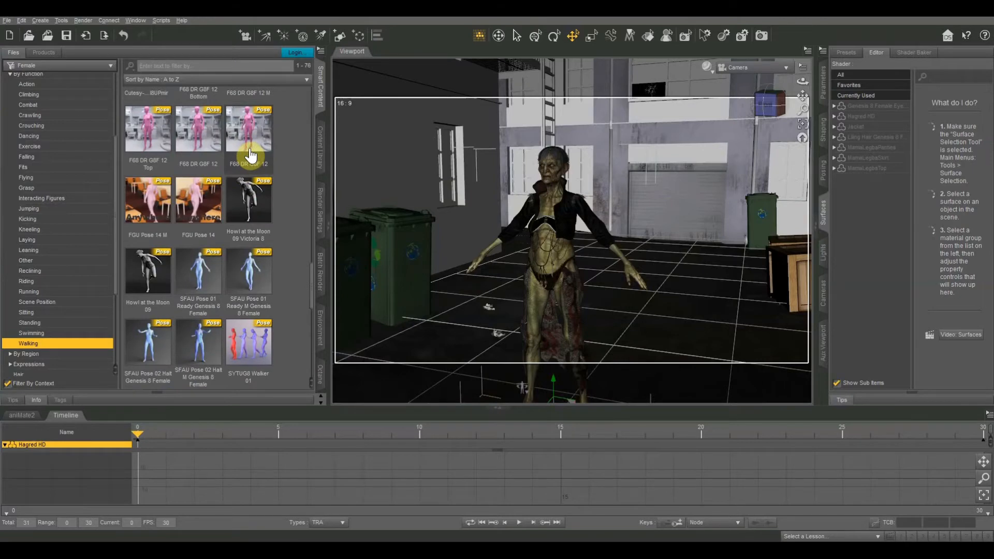
{"action": "scroll", "coordinate": [250, 155], "scroll_direction": "down", "scroll_amount": 5}
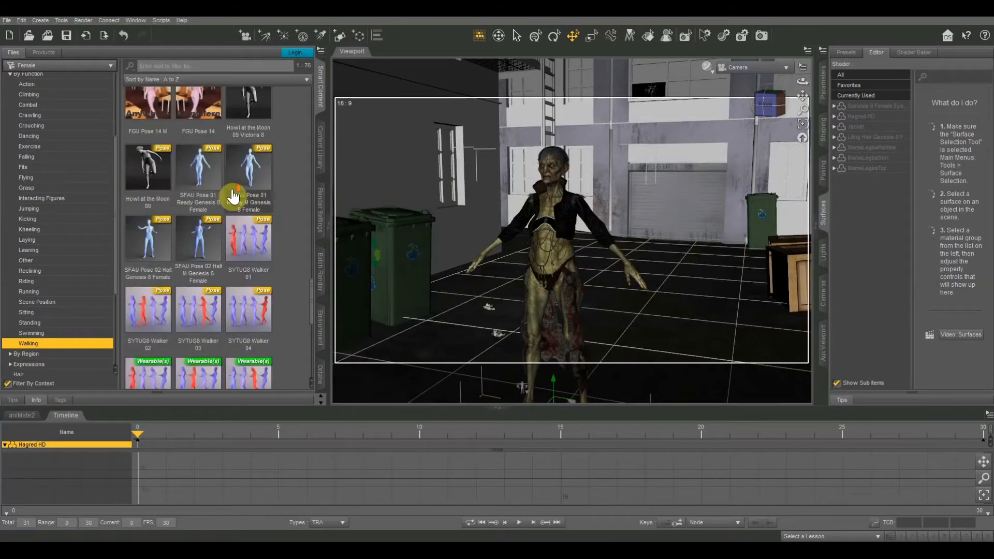
{"action": "scroll", "coordinate": [238, 130], "scroll_direction": "up", "scroll_amount": 10}
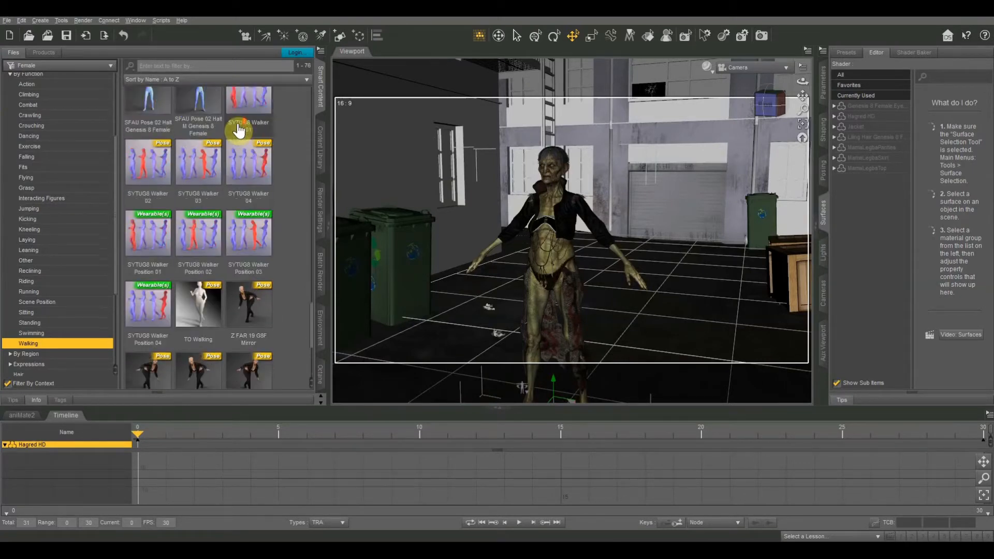
{"action": "scroll", "coordinate": [238, 131], "scroll_direction": "up", "scroll_amount": 10}
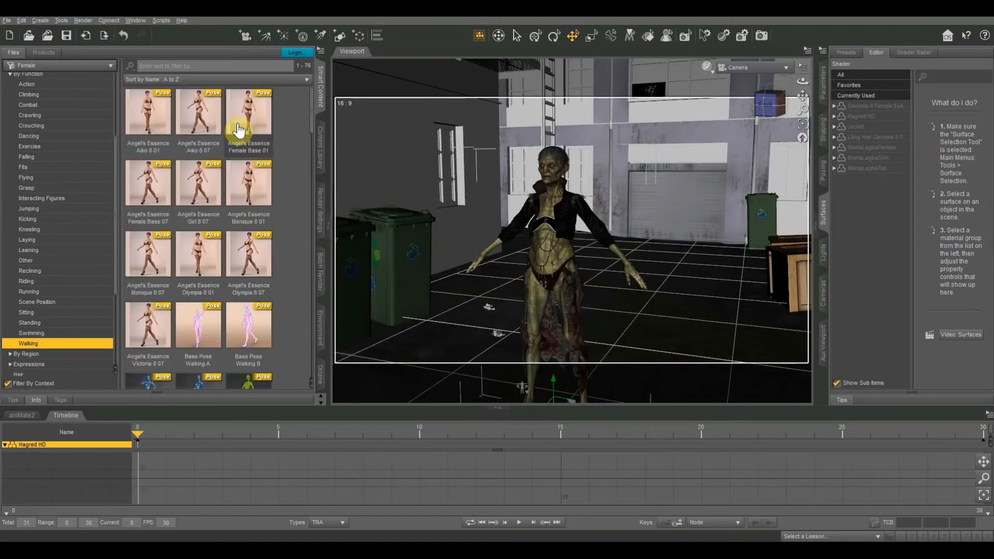
{"action": "scroll", "coordinate": [238, 130], "scroll_direction": "down", "scroll_amount": 5}
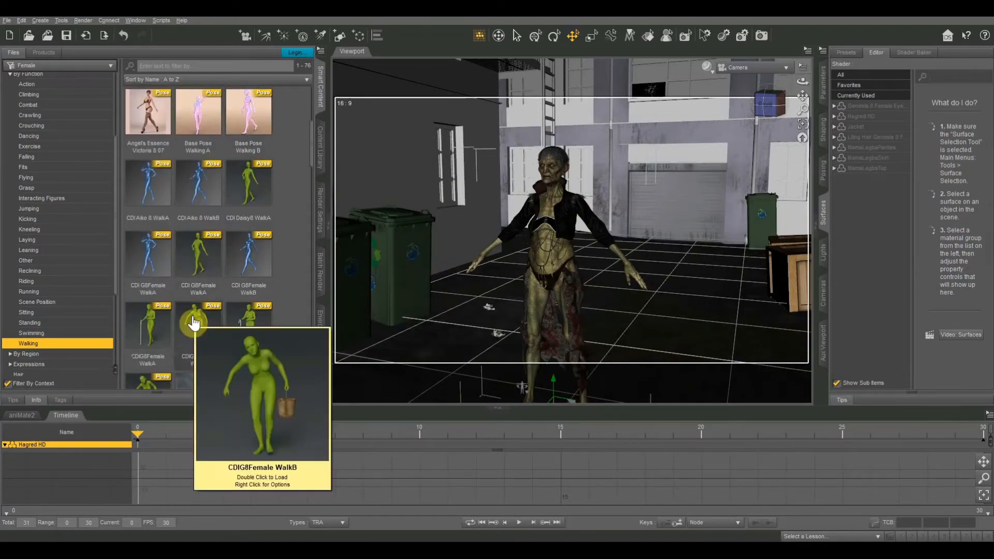
{"action": "double_click", "coordinate": [195, 322]}
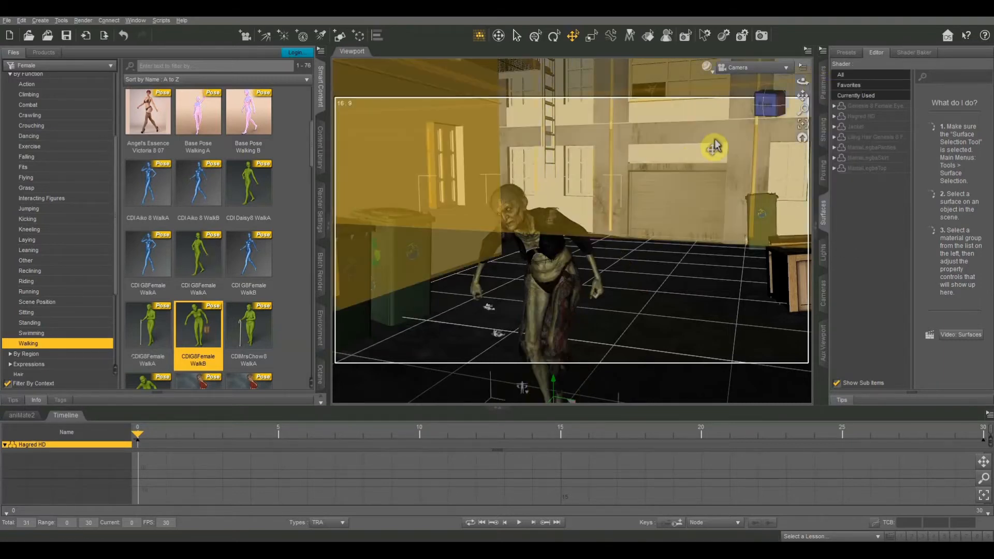
Frame the camera closer on the posed figure and set its head's Twist to 20.84 so it faces the camera.
{"action": "left_click_drag", "start_coordinate": [768, 102], "coordinate": [802, 95]}
{"action": "scroll", "coordinate": [665, 191], "scroll_direction": "up", "scroll_amount": 2}
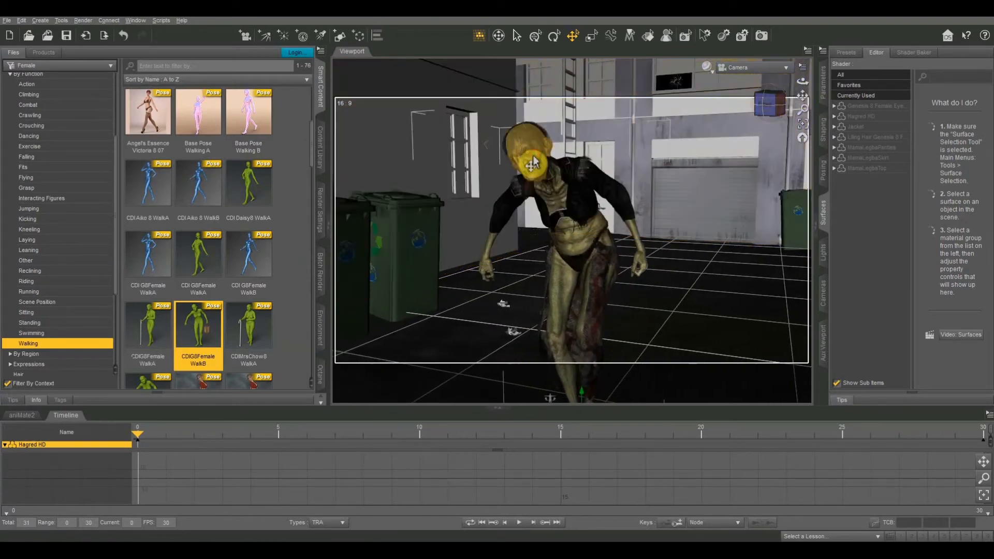
{"action": "left_click", "coordinate": [531, 164]}
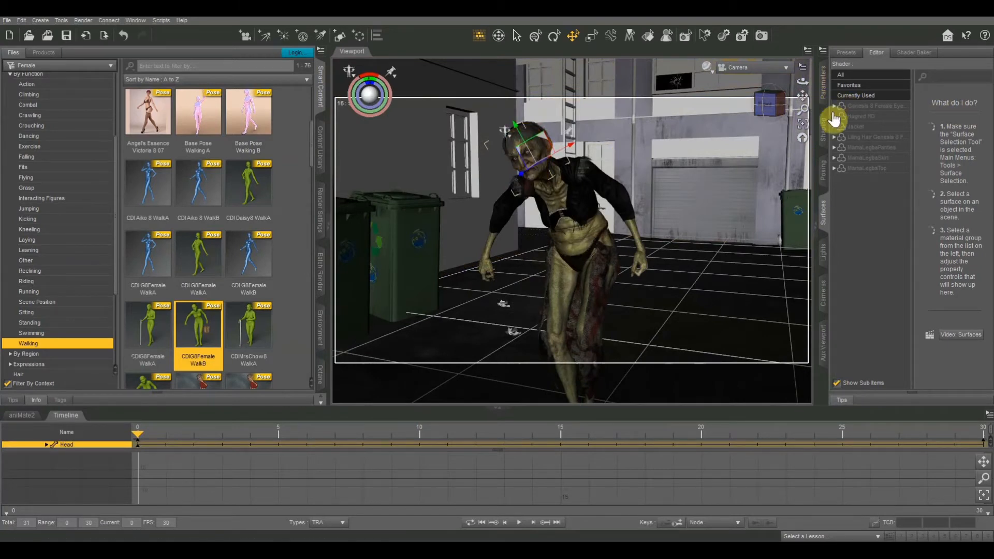
{"action": "left_click", "coordinate": [824, 83]}
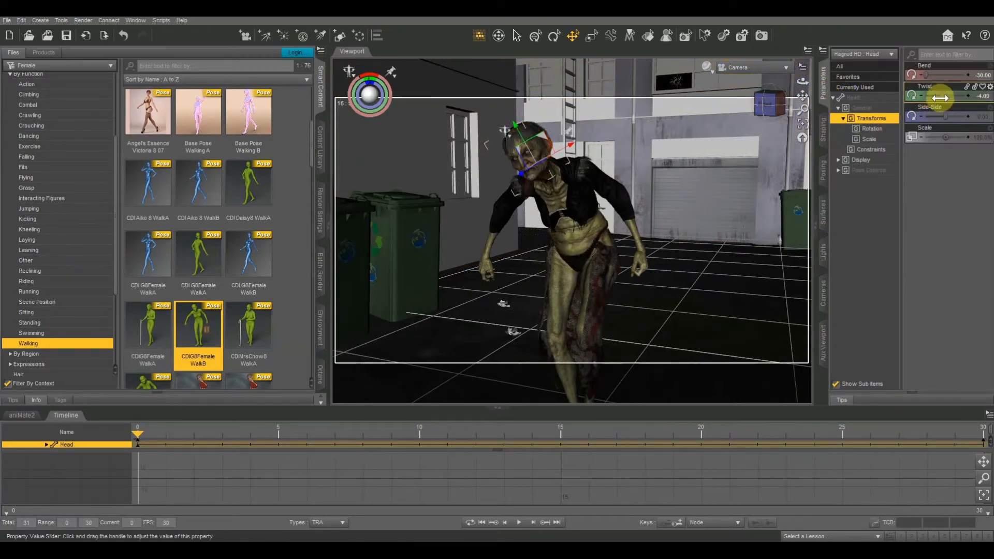
{"action": "left_click_drag", "start_coordinate": [943, 95], "coordinate": [964, 95]}
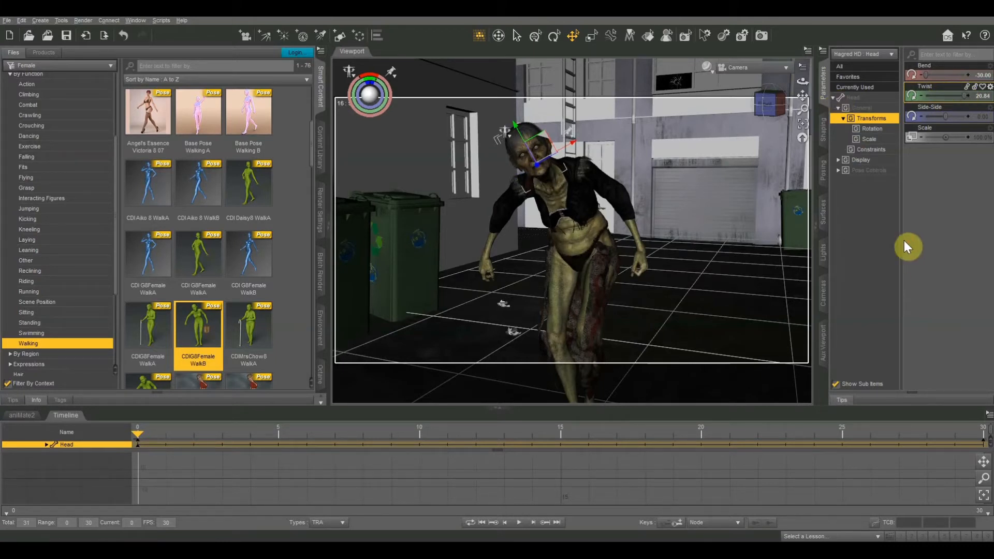
{"action": "left_click", "coordinate": [877, 244]}
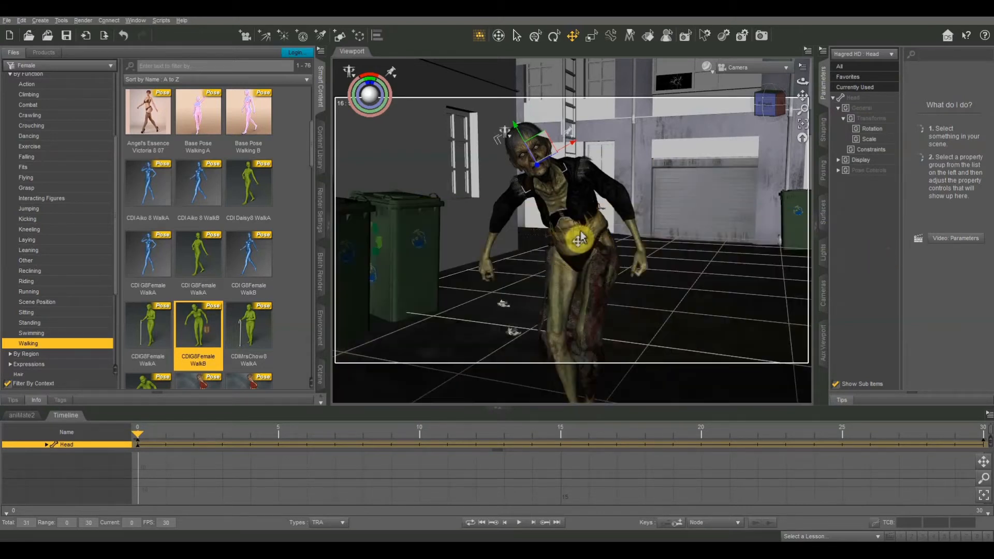
Apply the DTTS - 01 Full Shader Basic F to Hagred HD's Skin-Lips-Nails surfaces and preview the scene in NVIDIA Iray.
{"action": "right_click", "coordinate": [573, 246]}
{"action": "left_click", "coordinate": [554, 189]}
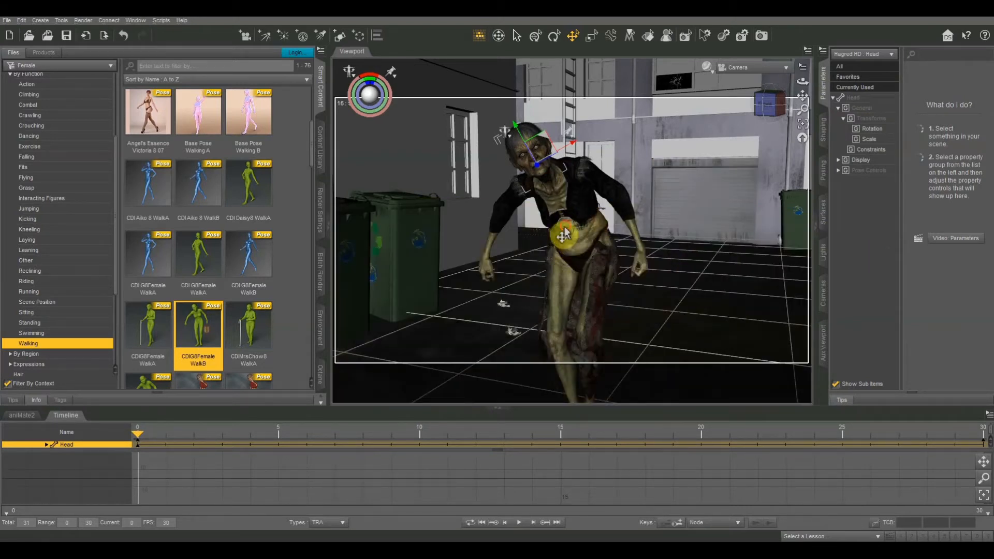
{"action": "left_click", "coordinate": [556, 188]}
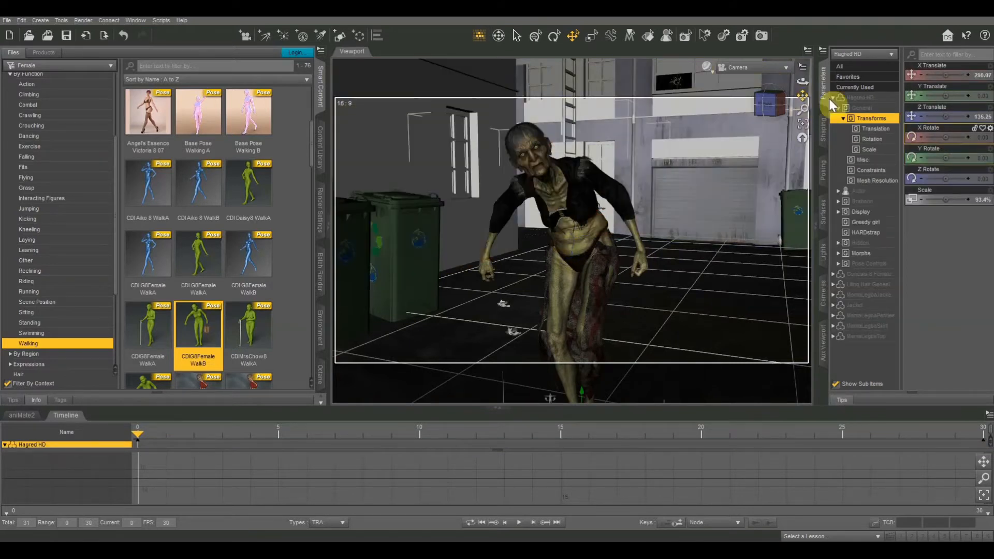
{"action": "left_click", "coordinate": [823, 210]}
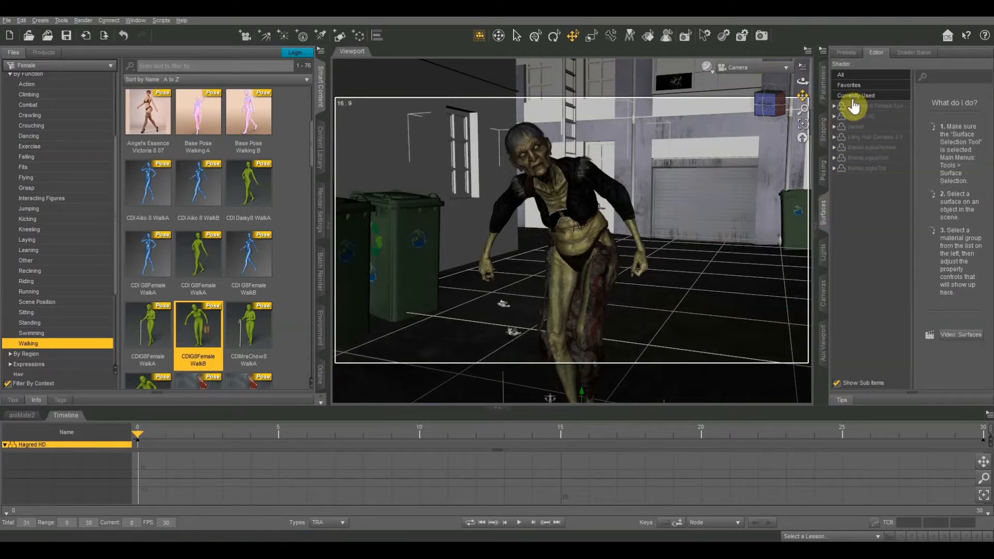
{"action": "left_click", "coordinate": [852, 117]}
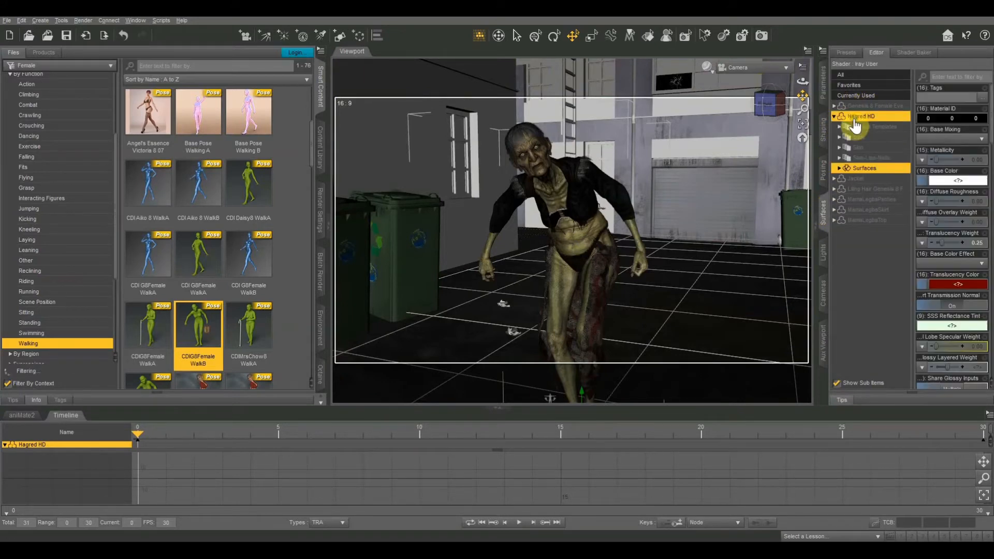
{"action": "left_click", "coordinate": [864, 158]}
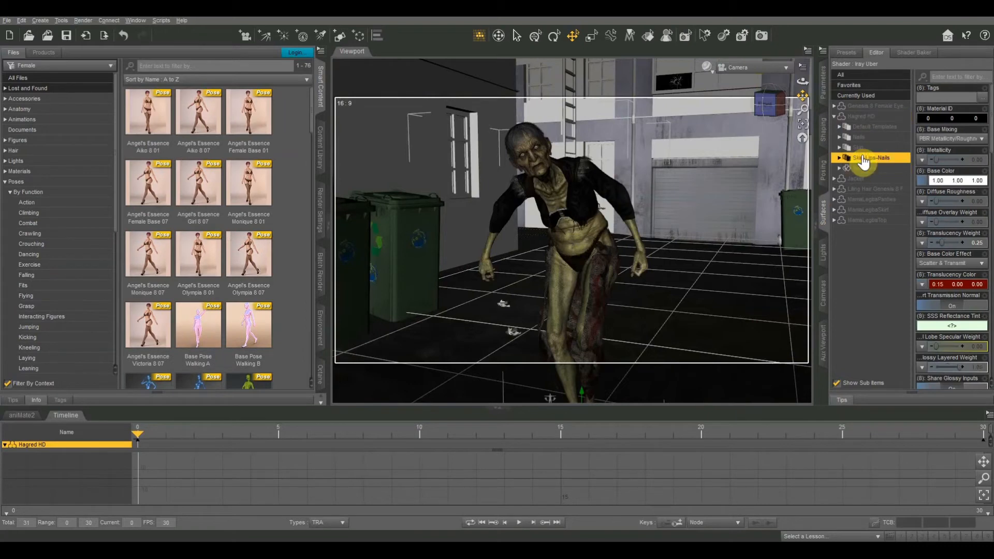
{"action": "left_click", "coordinate": [321, 147]}
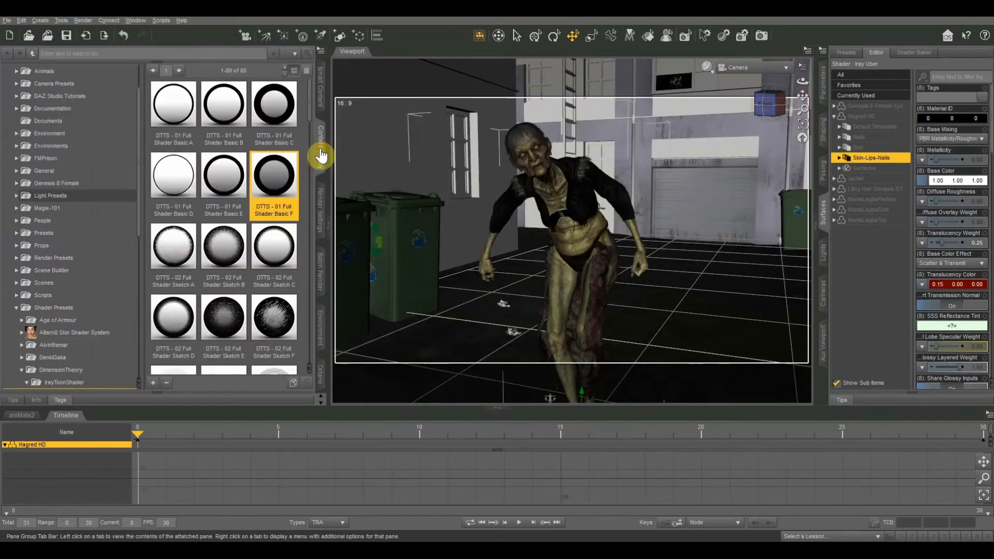
{"action": "double_click", "coordinate": [274, 171]}
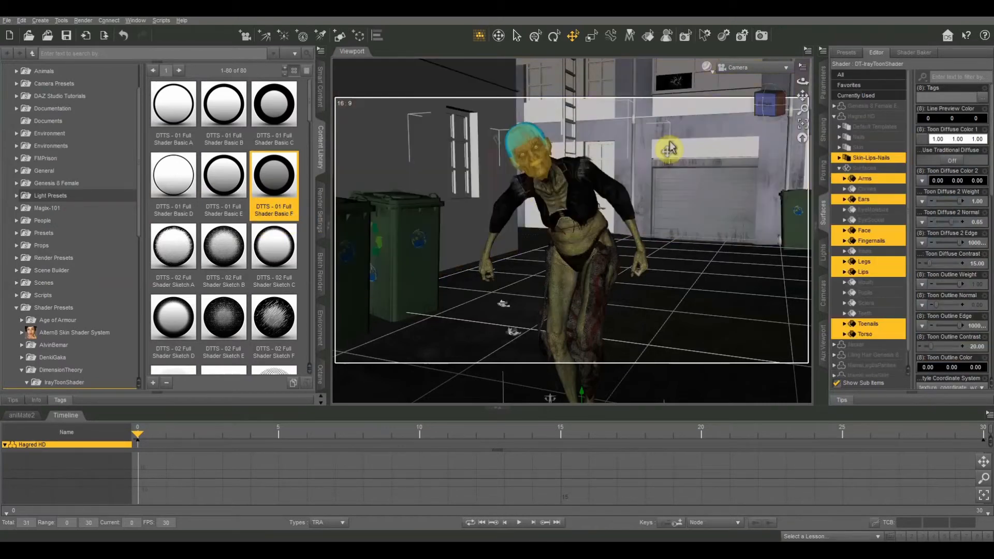
{"action": "left_click", "coordinate": [707, 66]}
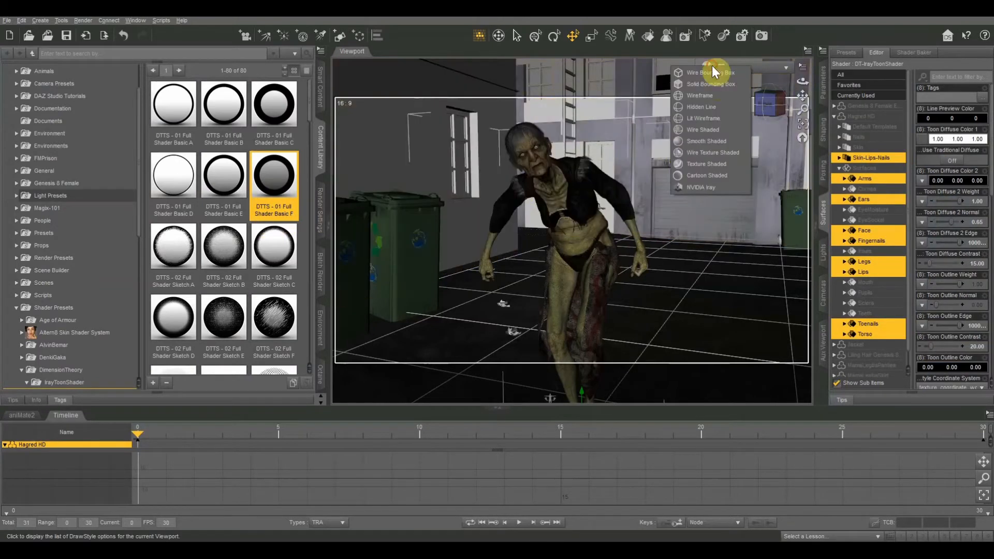
{"action": "left_click", "coordinate": [706, 185]}
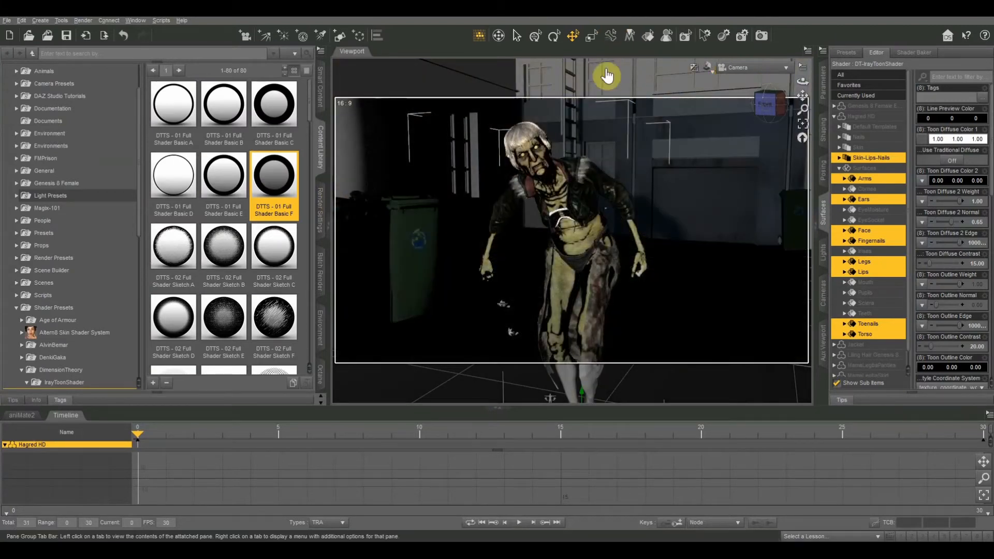
Select the Liling Hair Genesis 8 Female and apply the DTTS - 01 Full Shader Basic F to it.
{"action": "right_click", "coordinate": [525, 135]}
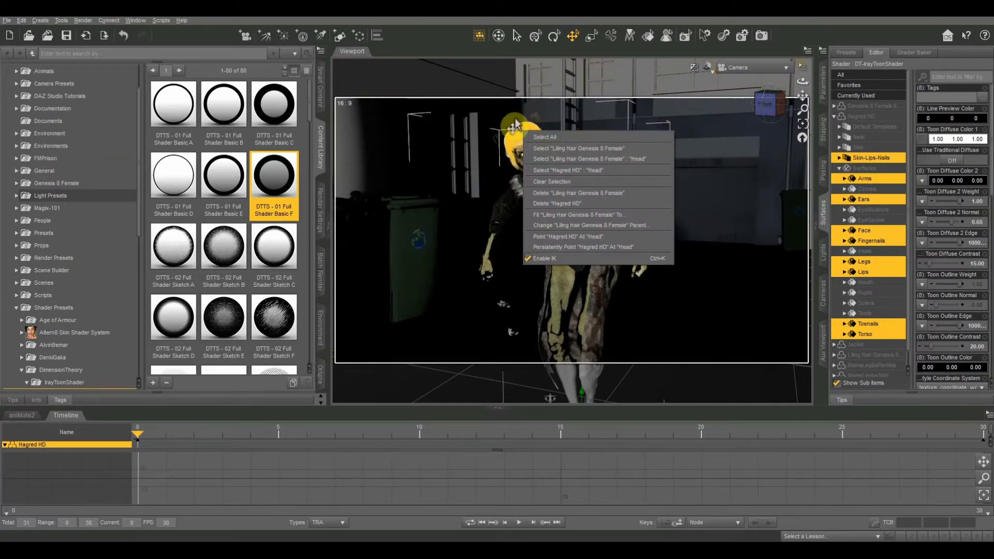
{"action": "left_click", "coordinate": [565, 21]}
{"action": "right_click", "coordinate": [525, 136]}
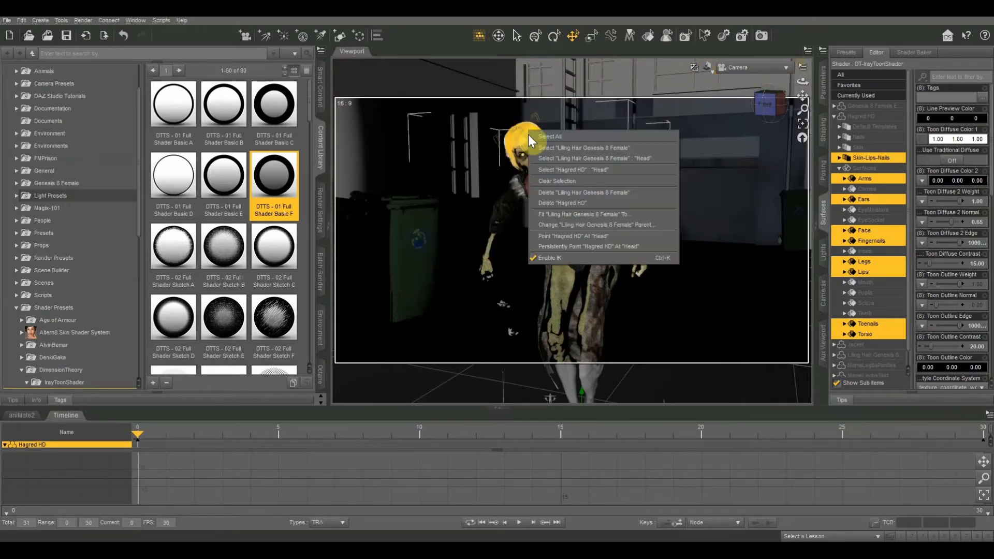
{"action": "left_click", "coordinate": [545, 145]}
{"action": "double_click", "coordinate": [275, 173]}
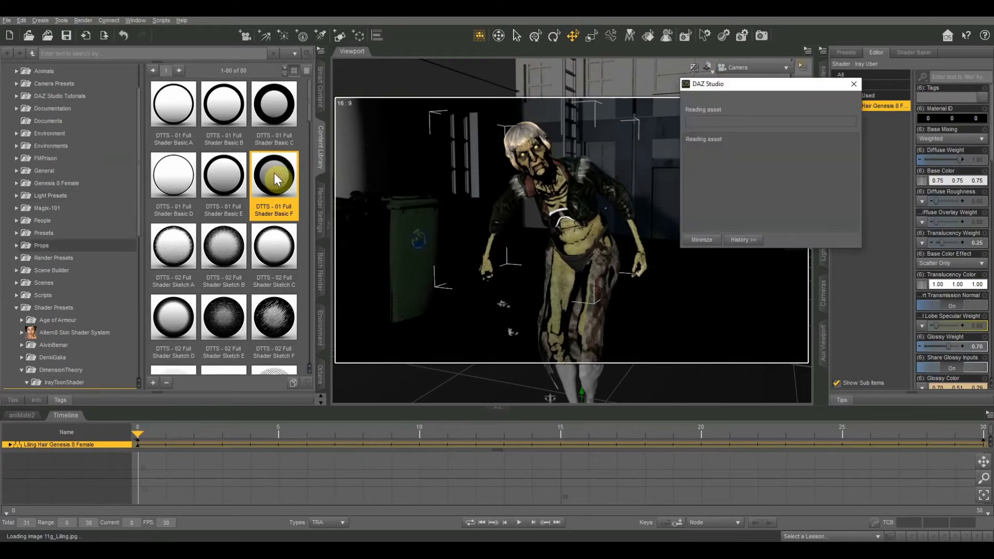
Try to apply the DTTS - 01 Full Shader Basic F to the MamaLegbaPanties surfaces with Hagred HD selected.
{"action": "left_click", "coordinate": [569, 244]}
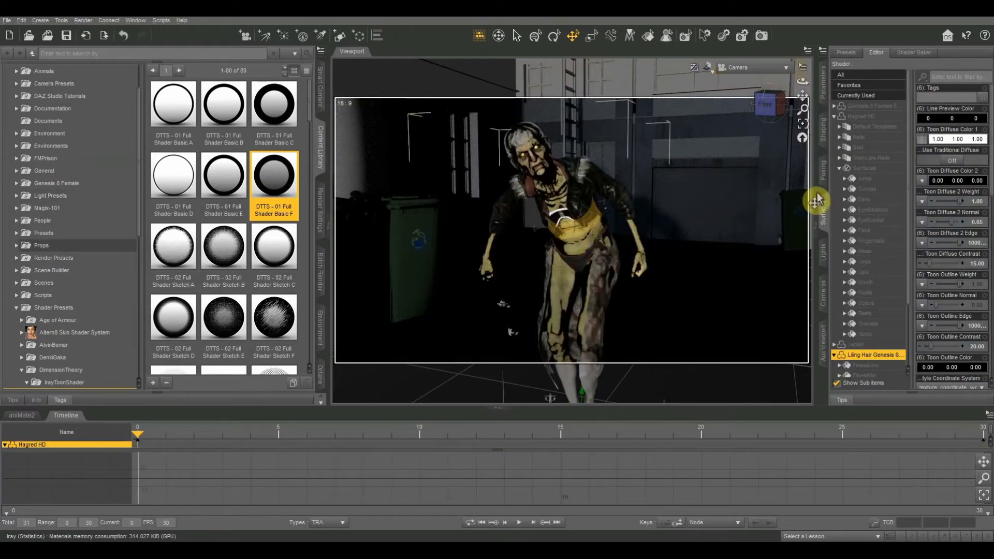
{"action": "left_click", "coordinate": [839, 168]}
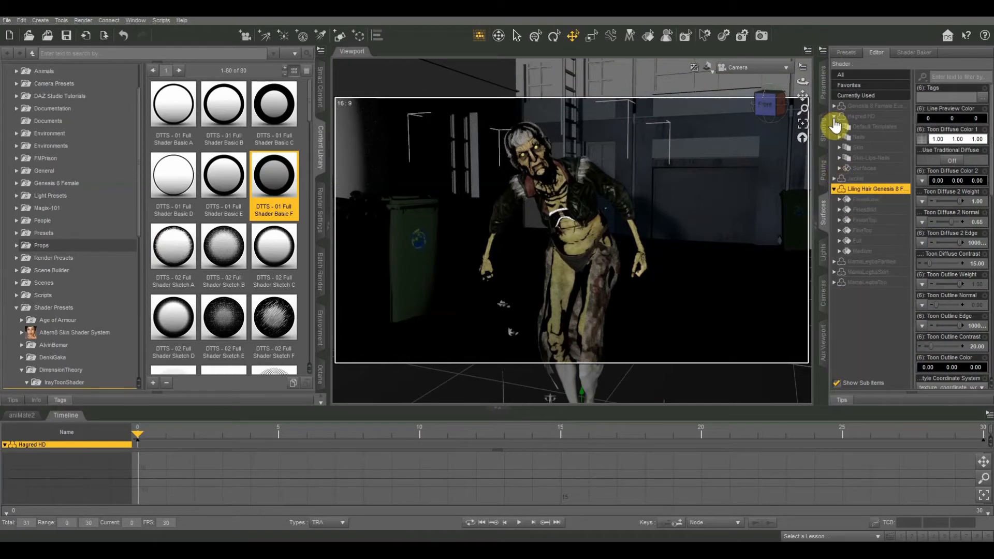
{"action": "left_click", "coordinate": [834, 116]}
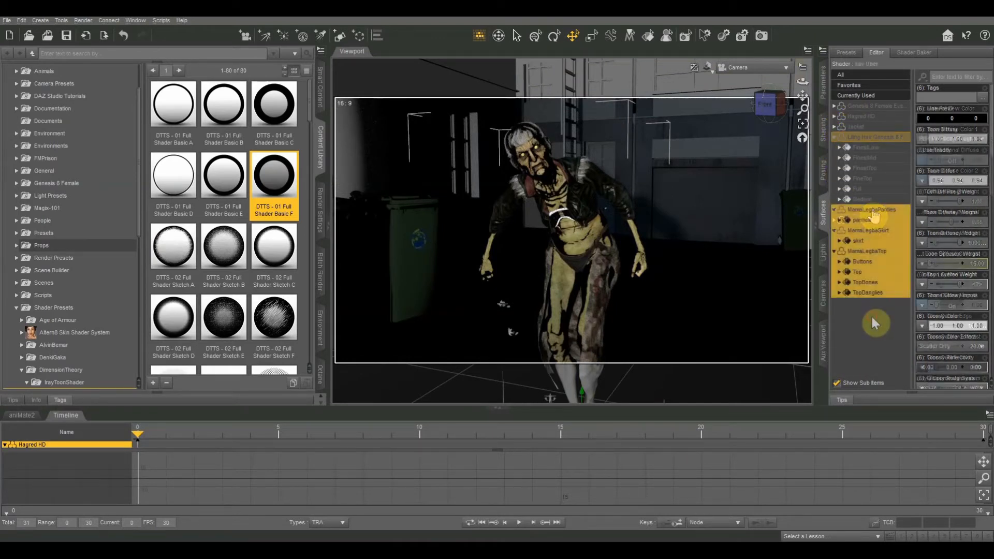
{"action": "left_click", "coordinate": [872, 210]}
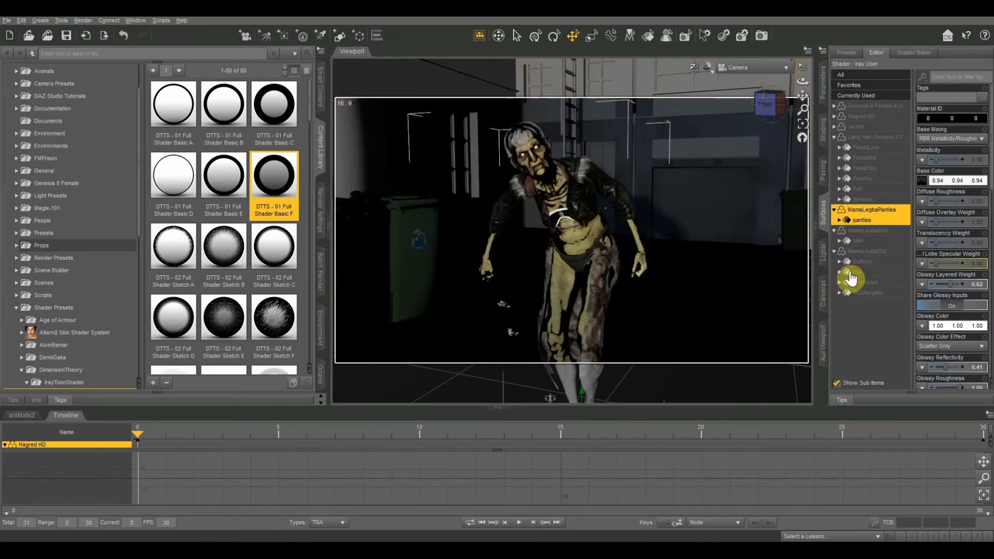
{"action": "double_click", "coordinate": [279, 191]}
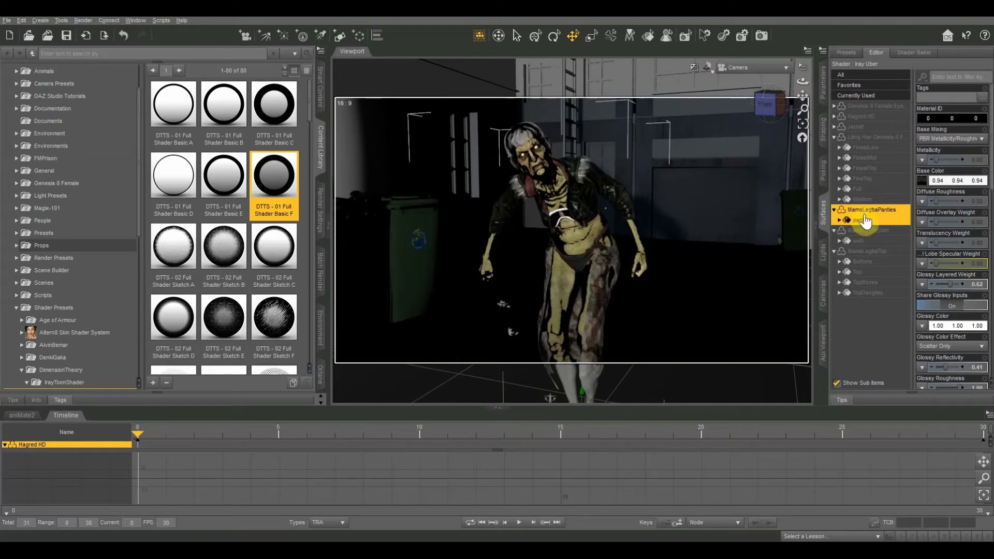
{"action": "left_click", "coordinate": [860, 237]}
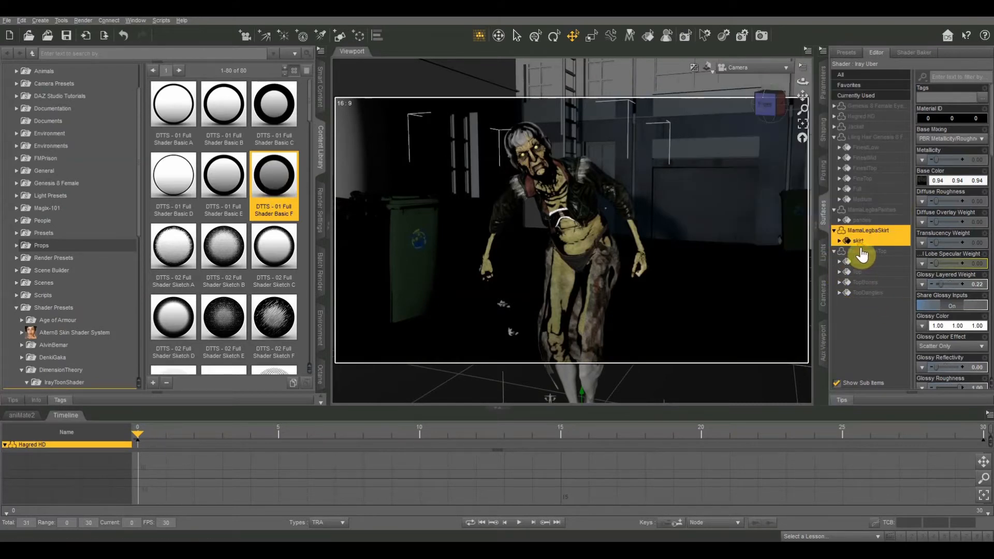
{"action": "left_click", "coordinate": [864, 251]}
{"action": "right_click", "coordinate": [583, 192]}
{"action": "left_click", "coordinate": [580, 173]}
{"action": "right_click", "coordinate": [580, 171]}
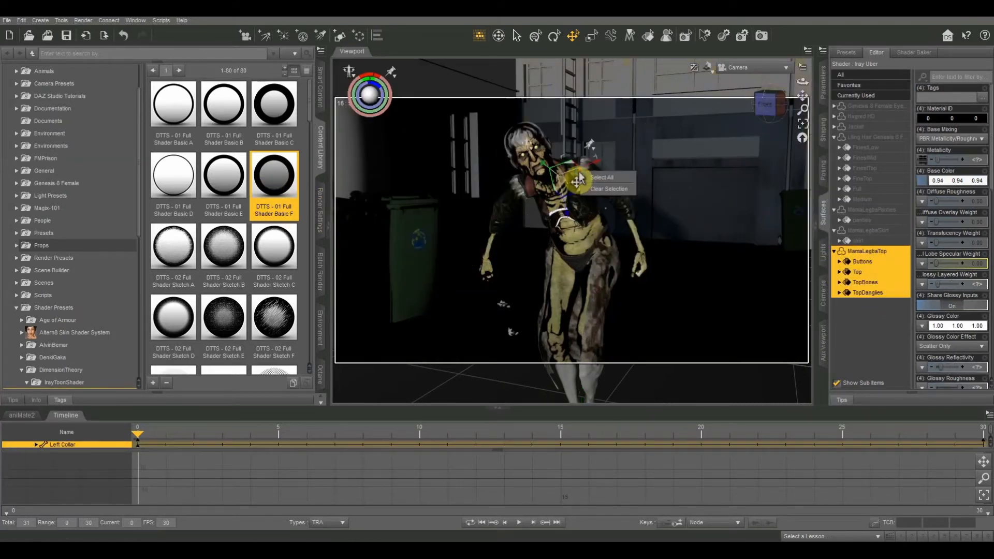
{"action": "left_click", "coordinate": [600, 178]}
Select the Jacket and apply the DTTS - 01 Full Shader Basic F to its Jacket and MamaLegbaJacketFringe surfaces.
{"action": "right_click", "coordinate": [586, 200]}
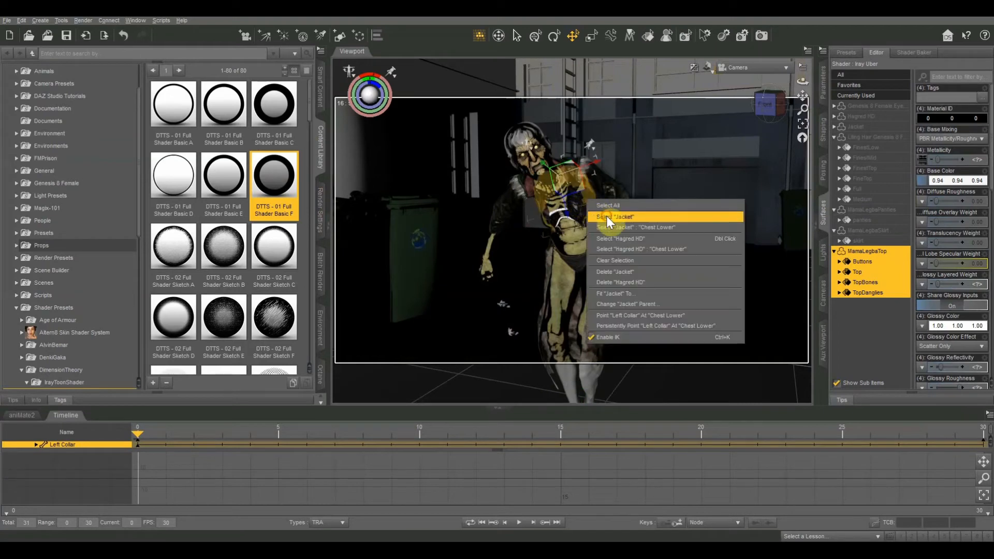
{"action": "left_click", "coordinate": [607, 216]}
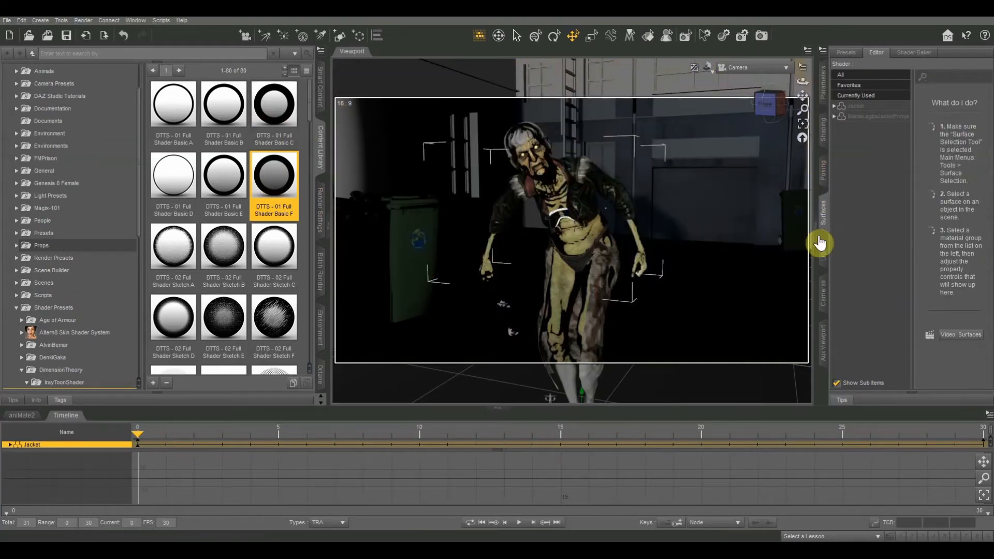
{"action": "left_click", "coordinate": [859, 106]}
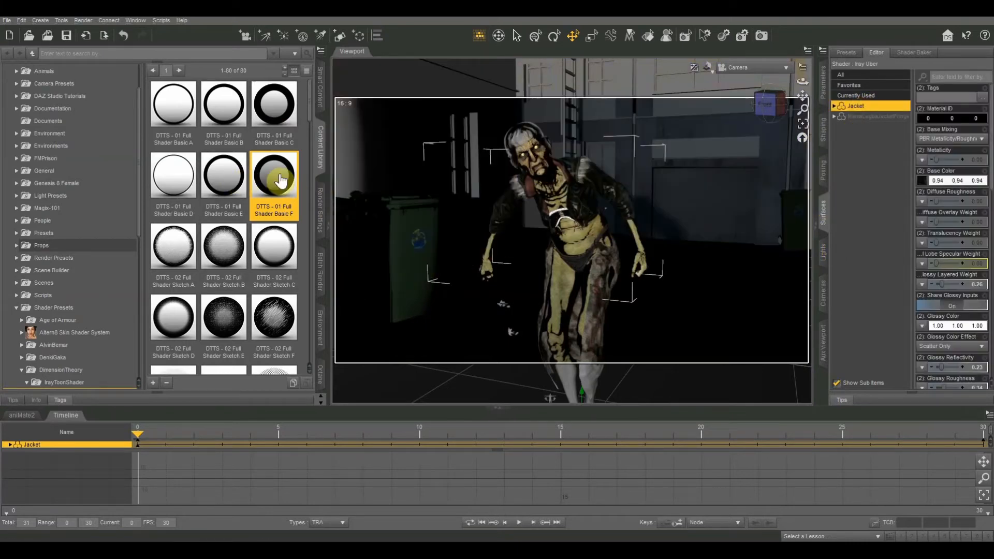
{"action": "left_click", "coordinate": [860, 116], "text": "ctrl"}
{"action": "double_click", "coordinate": [279, 179]}
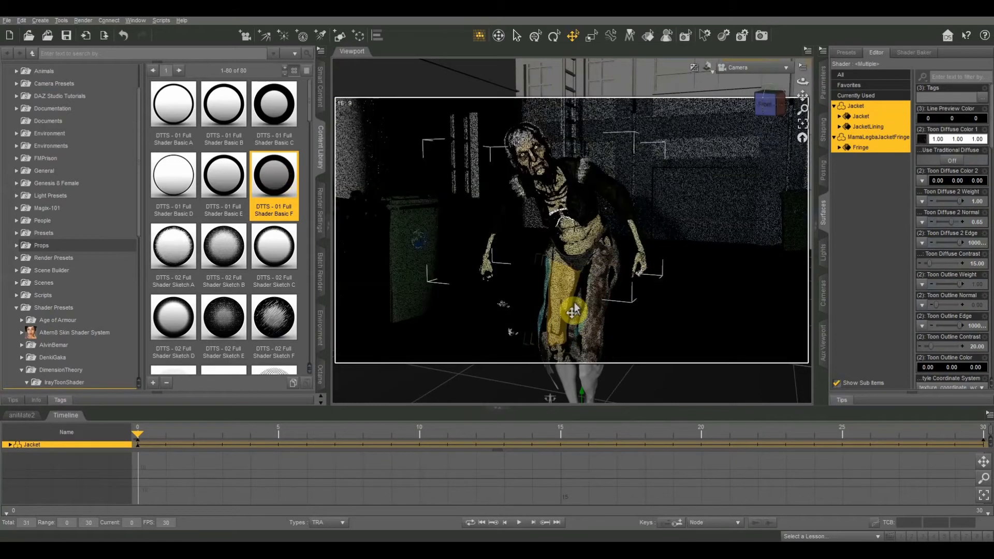
Select the MamaLegbaSkirt on the figure and apply the DTTS - 01 Full Shader Basic F to its surfaces.
{"action": "right_click", "coordinate": [605, 298]}
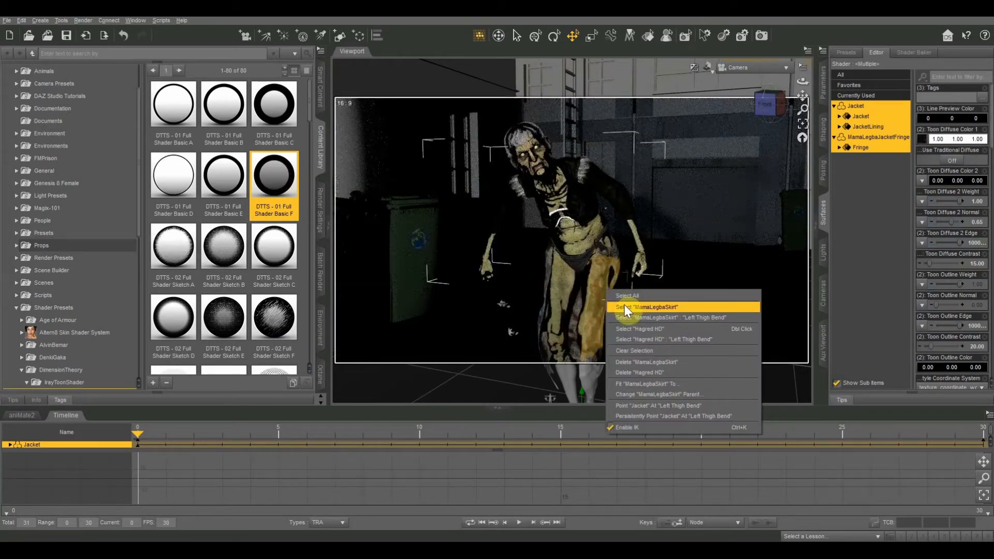
{"action": "left_click", "coordinate": [624, 307]}
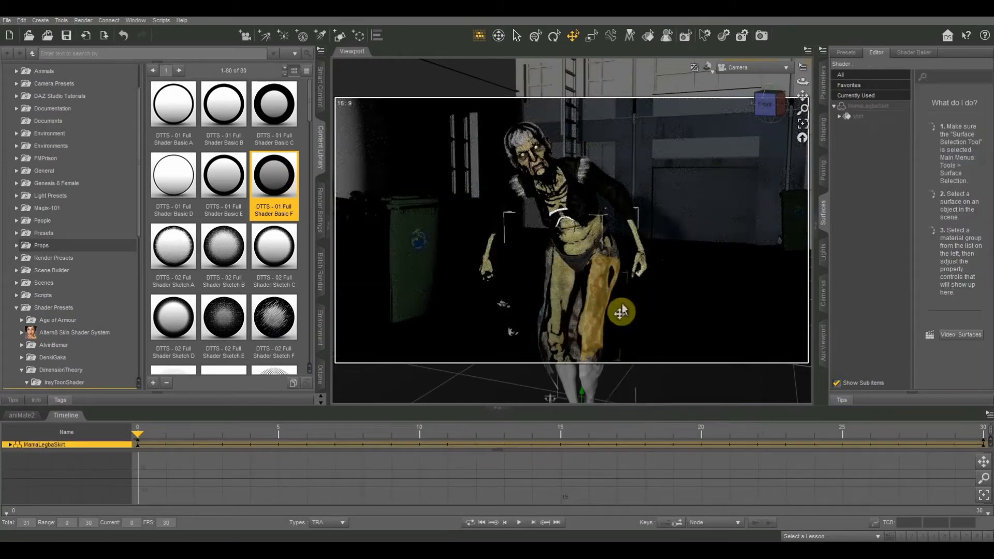
{"action": "left_click", "coordinate": [863, 107]}
{"action": "double_click", "coordinate": [278, 169]}
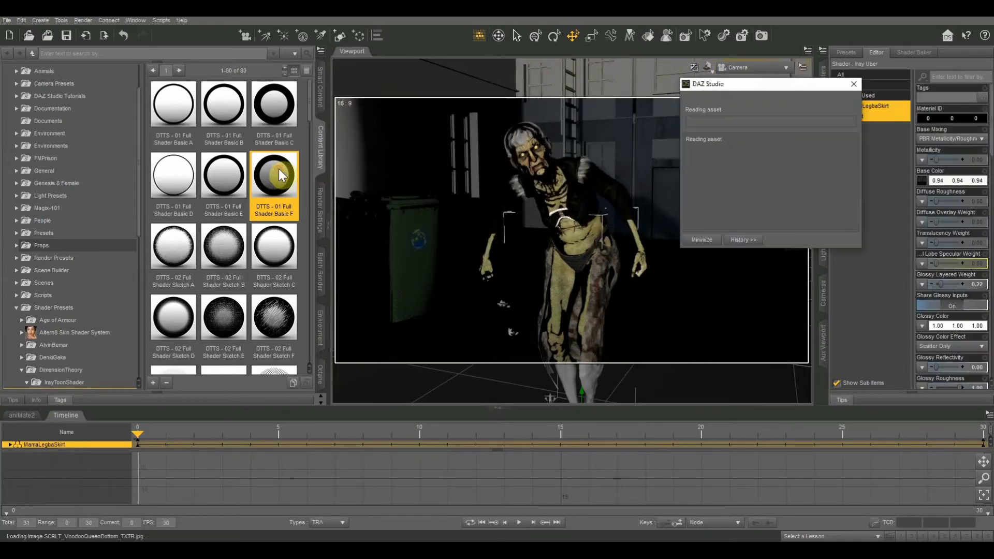
Apply the DTTS - 01 Full Shader Basic F to the MamaLegbaPanties and MamaLegbaTop surfaces, selecting each garment on the figure.
{"action": "left_click", "coordinate": [565, 270]}
{"action": "left_click", "coordinate": [874, 107]}
{"action": "double_click", "coordinate": [268, 174]}
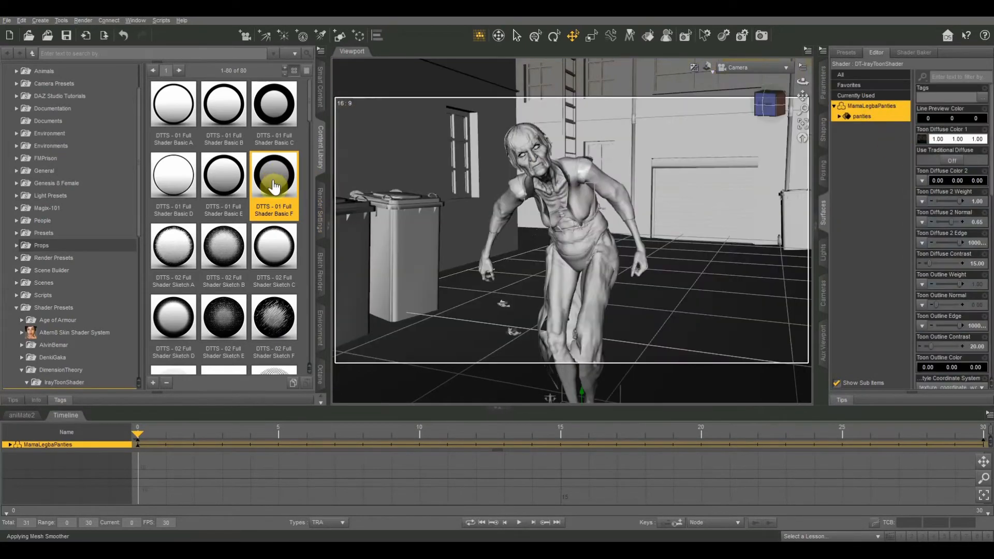
{"action": "right_click", "coordinate": [561, 221]}
{"action": "left_click", "coordinate": [585, 236]}
{"action": "double_click", "coordinate": [274, 175]}
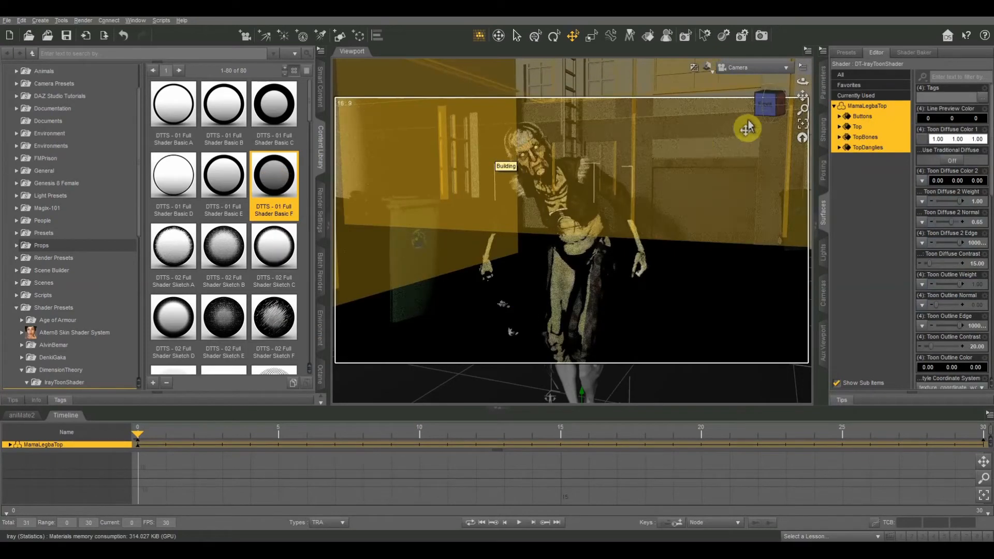
Adjust the camera's angle and position slightly to reframe the shaded figure in the alley.
{"action": "left_click_drag", "start_coordinate": [764, 104], "coordinate": [765, 107]}
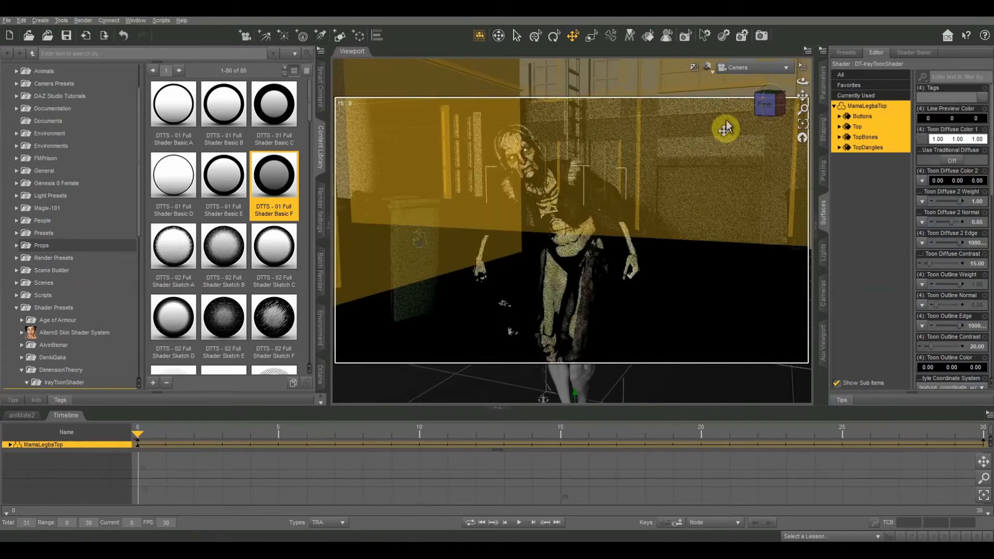
{"action": "scroll", "coordinate": [726, 127], "scroll_direction": "up", "scroll_amount": 1}
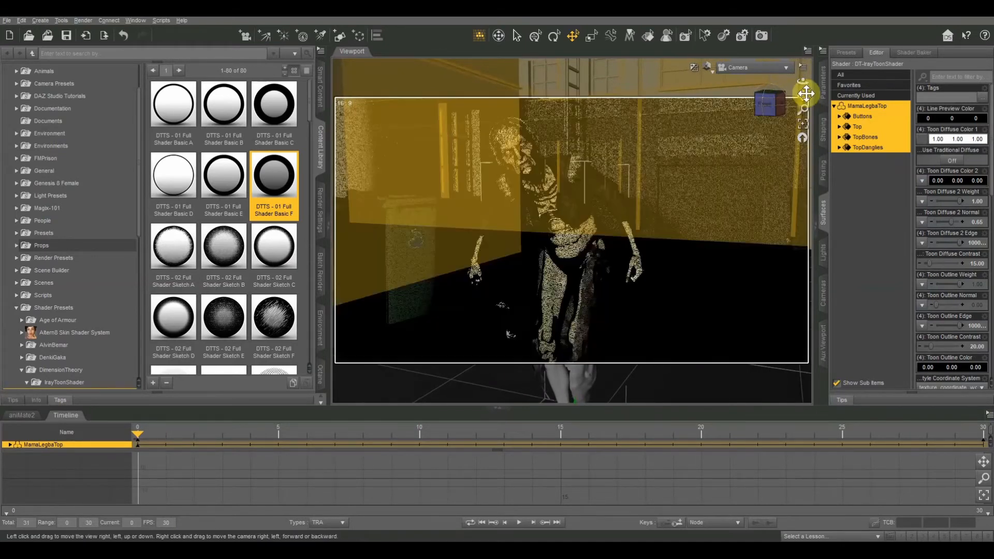
{"action": "left_click_drag", "start_coordinate": [803, 95], "coordinate": [806, 93]}
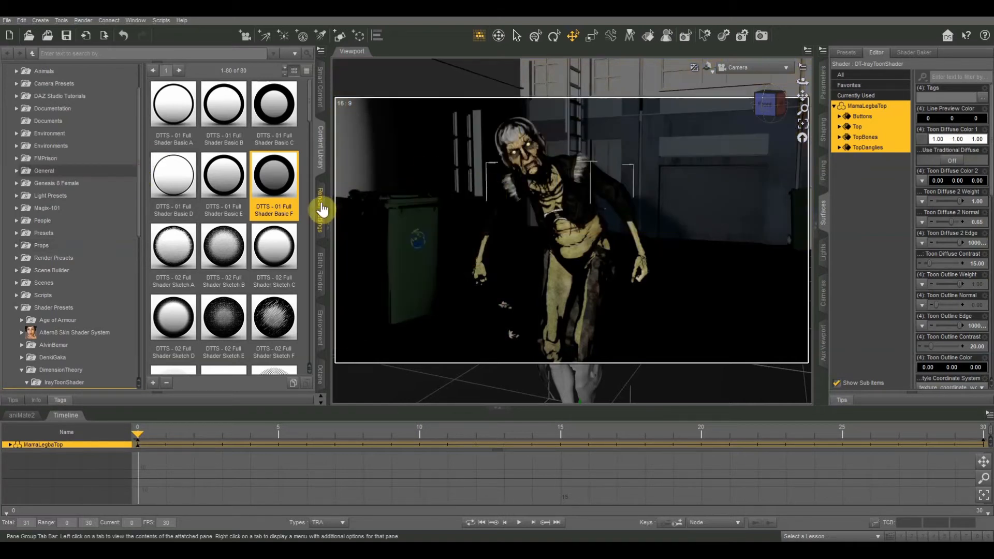
Set Saturation to 0.00 in the Iray tone mapping render settings to make the scene black and white.
{"action": "left_click", "coordinate": [321, 209]}
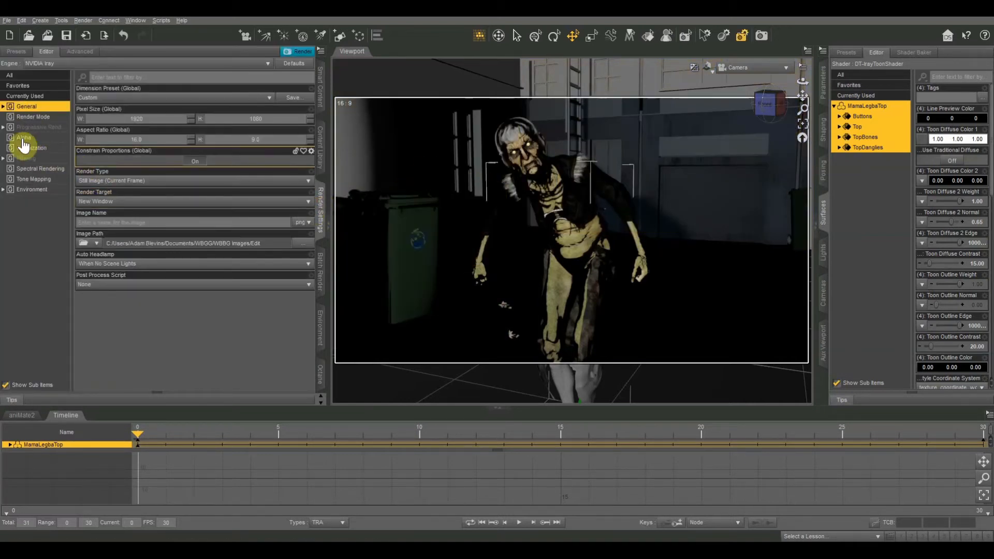
{"action": "left_click", "coordinate": [29, 180]}
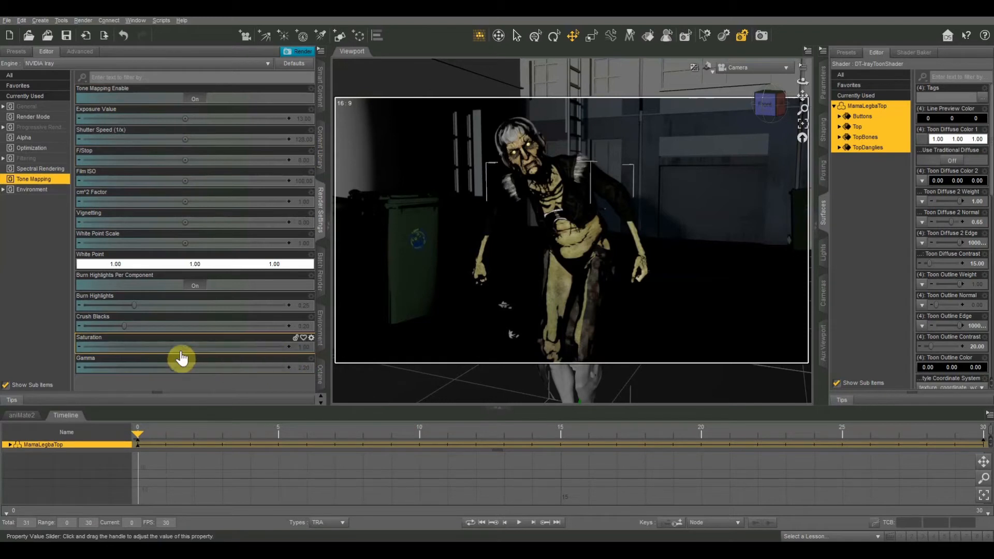
{"action": "left_click", "coordinate": [305, 348]}
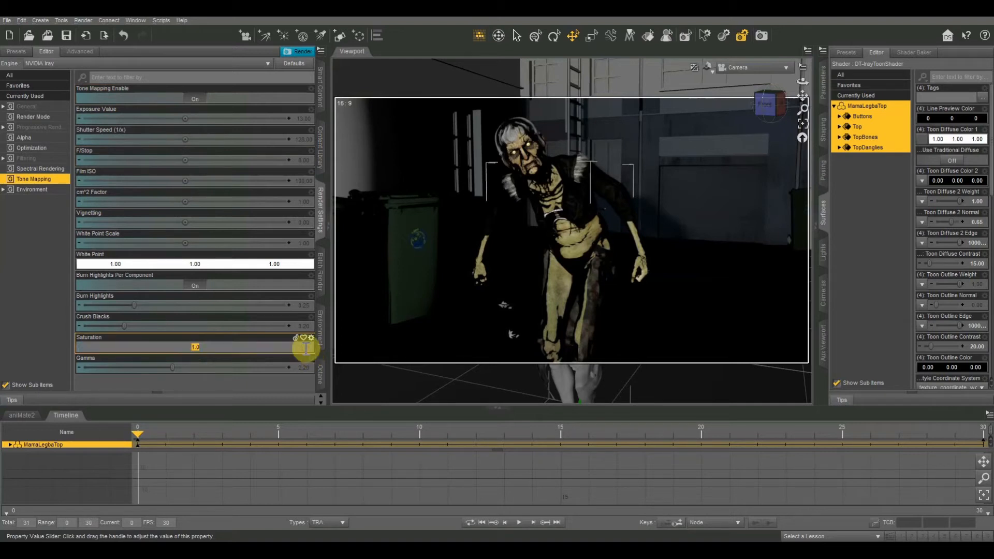
{"action": "key", "text": "Return"}
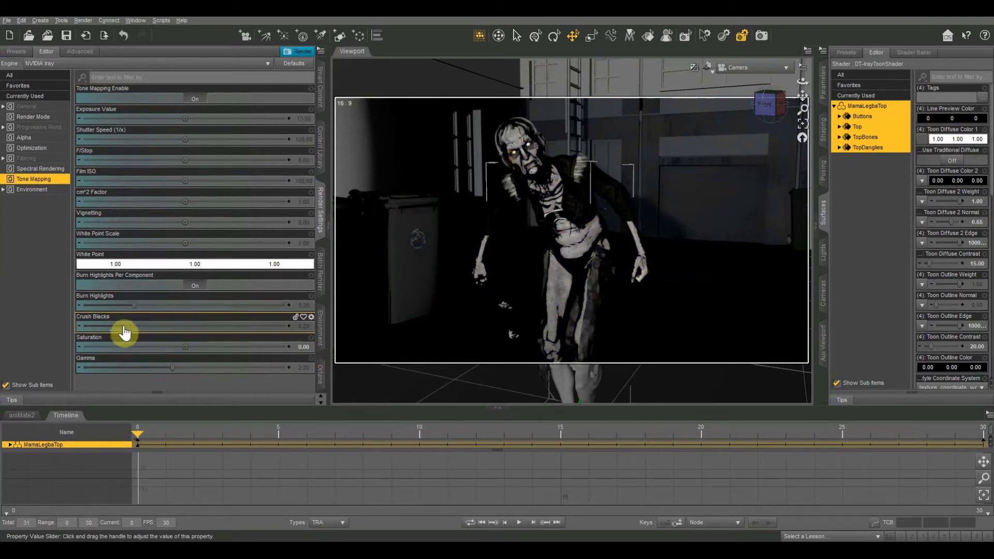
Set the tone mapping's Crush Blacks and Burn Highlights both to 1.00.
{"action": "mouse_move", "coordinate": [124, 325]}
{"action": "left_mouse_down"}
{"action": "mouse_move", "coordinate": [82, 329]}
{"action": "mouse_move", "coordinate": [89, 335]}
{"action": "mouse_move", "coordinate": [81, 323]}
{"action": "mouse_move", "coordinate": [297, 326]}
{"action": "mouse_move", "coordinate": [117, 321]}
{"action": "mouse_move", "coordinate": [135, 337]}
{"action": "mouse_move", "coordinate": [115, 325]}
{"action": "mouse_move", "coordinate": [330, 330]}
{"action": "left_mouse_up"}
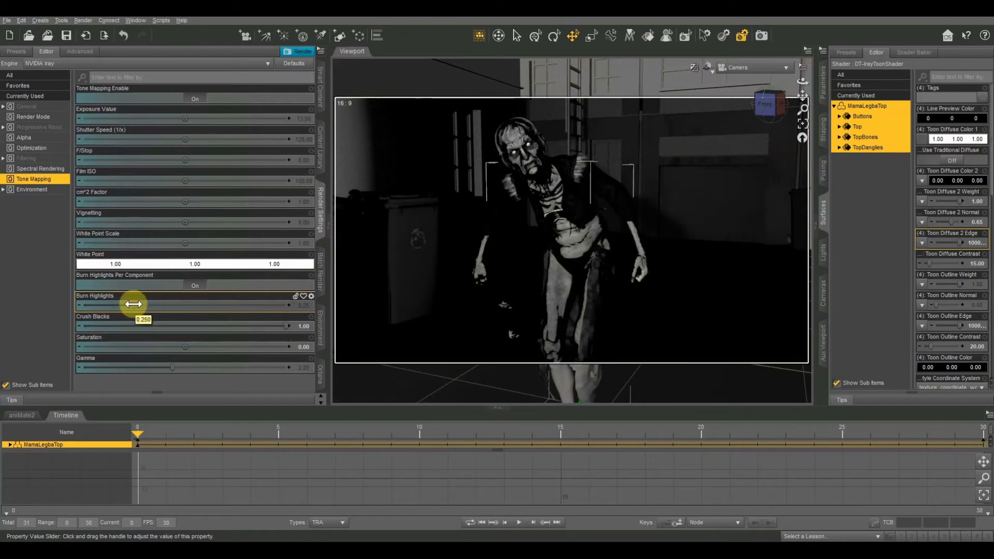
{"action": "mouse_move", "coordinate": [133, 304]}
{"action": "left_mouse_down"}
{"action": "mouse_move", "coordinate": [293, 316]}
{"action": "mouse_move", "coordinate": [207, 304]}
{"action": "mouse_move", "coordinate": [63, 315]}
{"action": "left_mouse_up"}
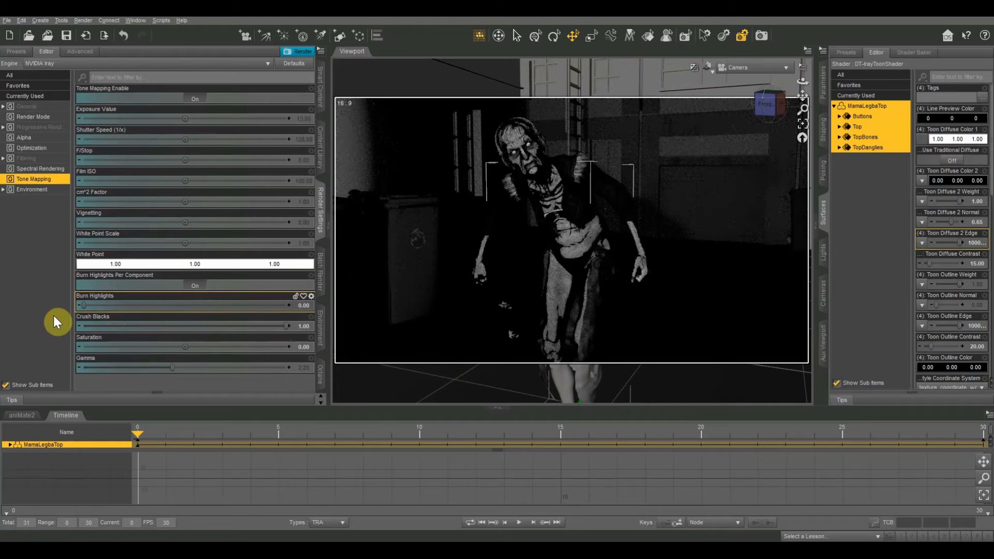
{"action": "left_click_drag", "start_coordinate": [82, 305], "coordinate": [304, 307]}
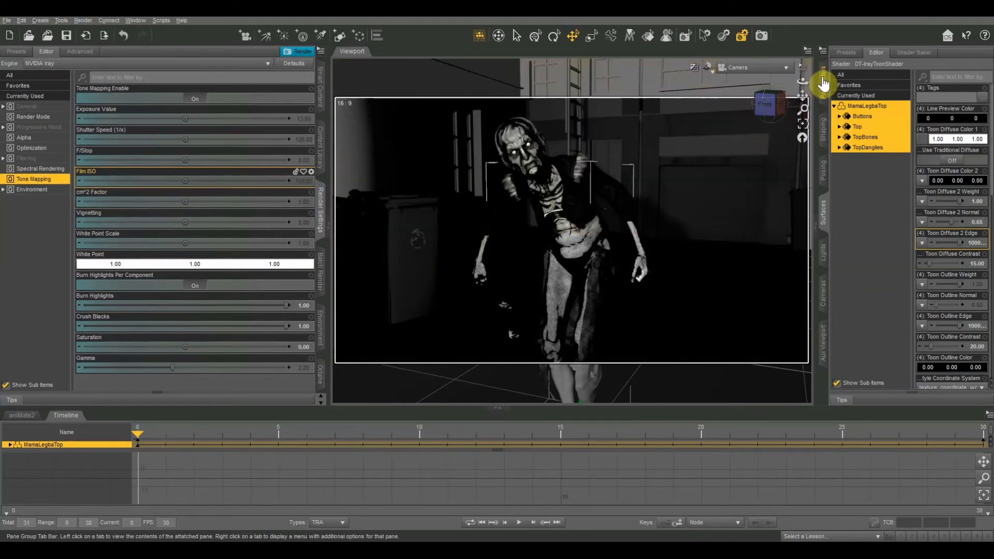
Enlarge the viewport by collapsing the surface settings and adjust the camera angle on the figure.
{"action": "left_click", "coordinate": [824, 220]}
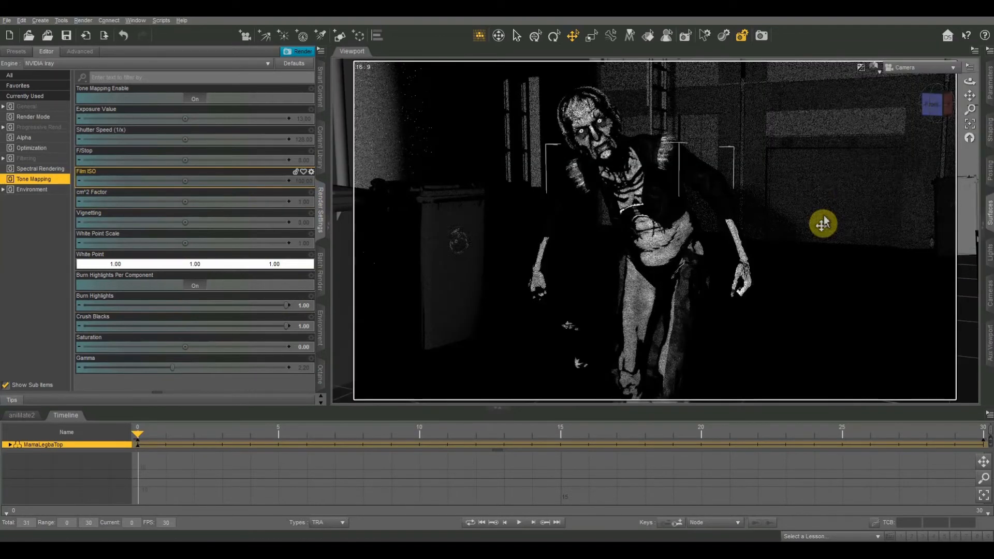
{"action": "left_click_drag", "start_coordinate": [938, 107], "coordinate": [938, 103]}
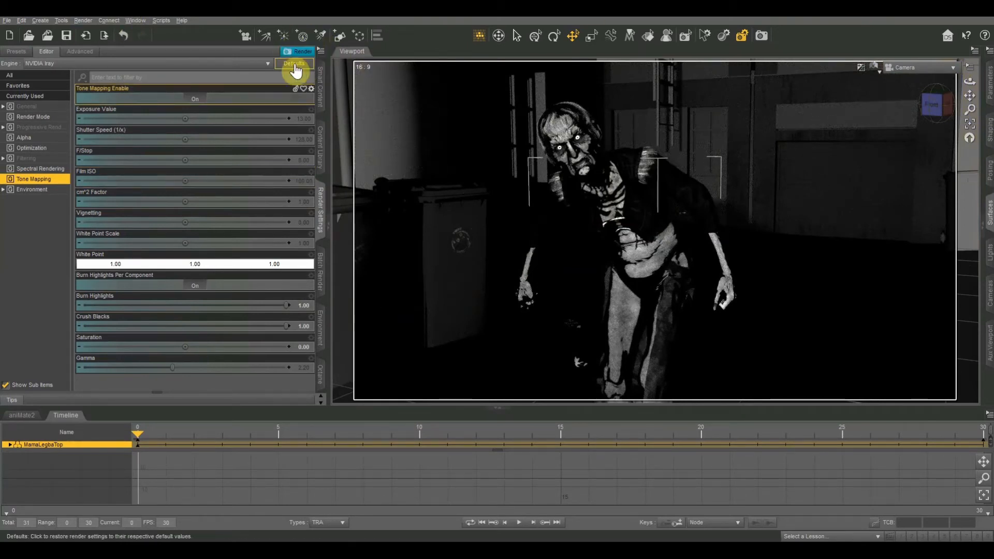
Create a new spotlight named SpotLight and, looking through it, move it back and up to aim down at the figure.
{"action": "left_click", "coordinate": [321, 36]}
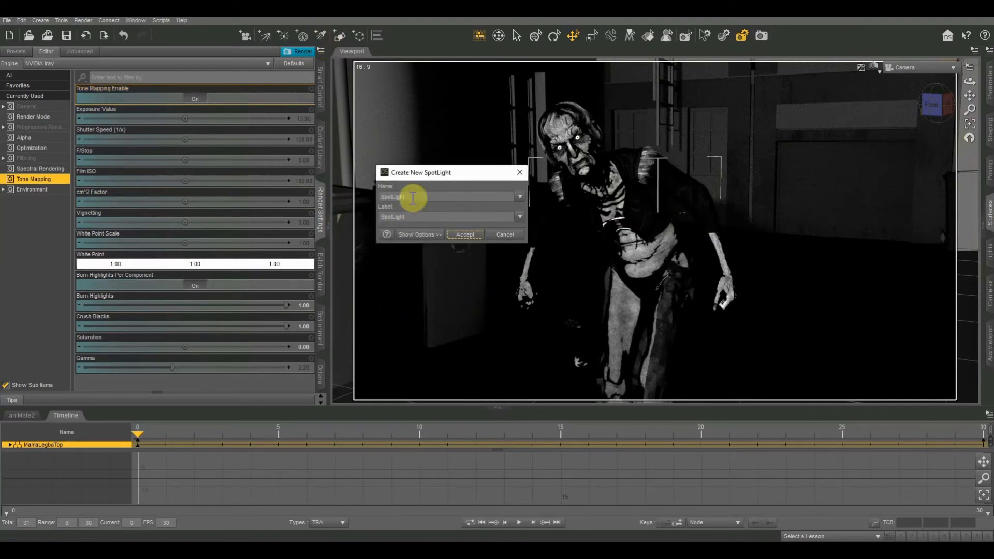
{"action": "left_click", "coordinate": [464, 235]}
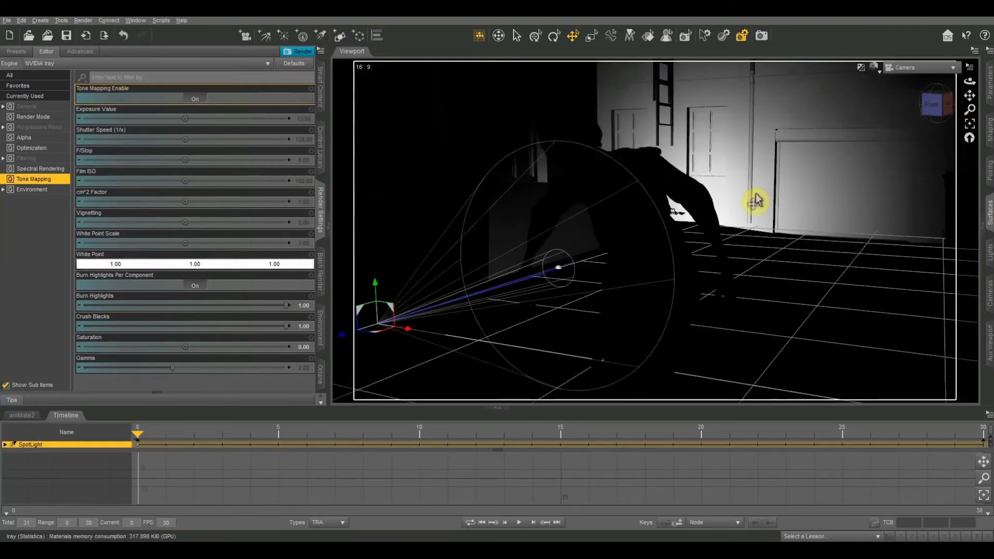
{"action": "left_click", "coordinate": [919, 67]}
{"action": "left_click", "coordinate": [909, 135]}
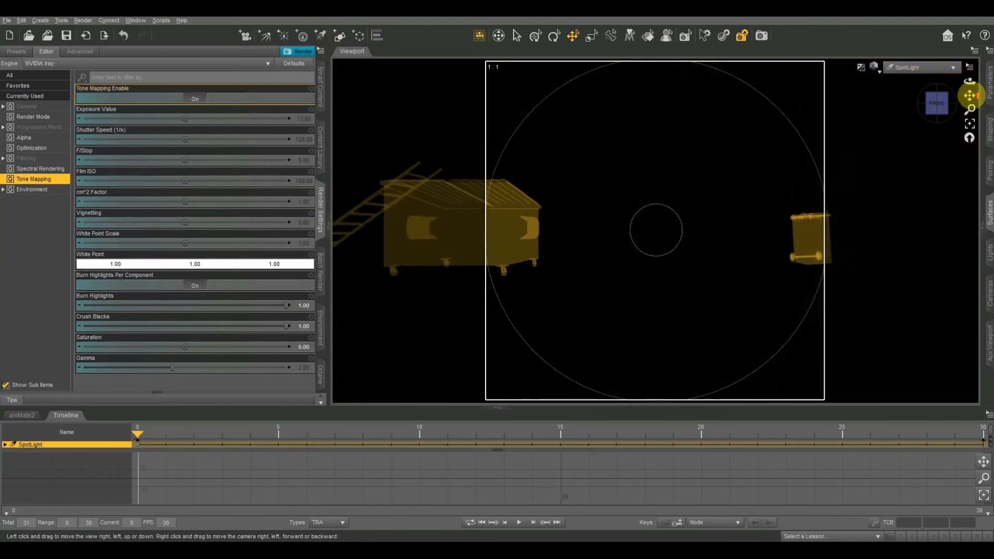
{"action": "right_click_drag", "start_coordinate": [970, 96], "coordinate": [896, 308]}
{"action": "left_click_drag", "start_coordinate": [937, 97], "coordinate": [955, 121]}
Return to the Camera view and increase the SpotLight's Luminous Flux (Lumen) to light the figure.
{"action": "left_click", "coordinate": [878, 70]}
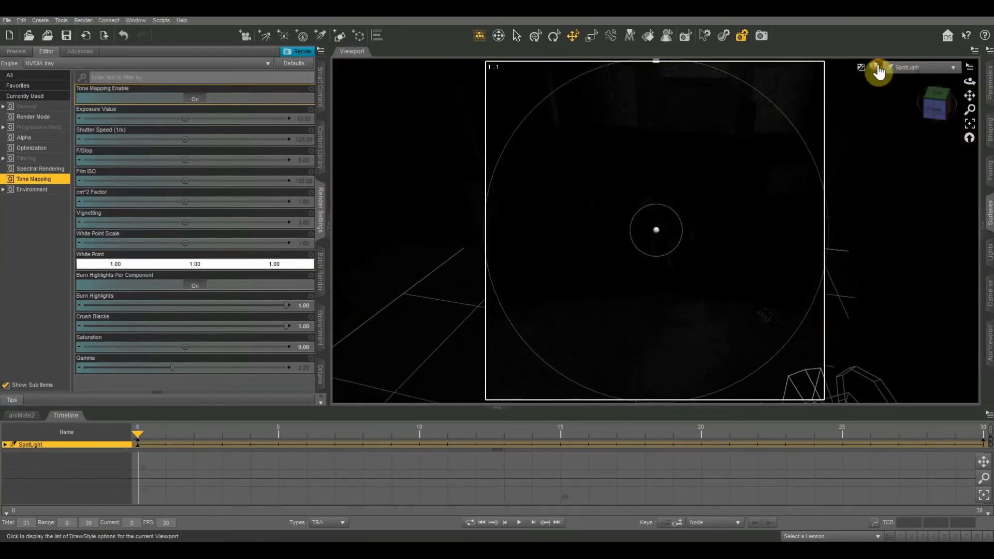
{"action": "left_click", "coordinate": [878, 69]}
{"action": "left_click", "coordinate": [865, 175]}
{"action": "left_click", "coordinate": [922, 68]}
{"action": "left_click", "coordinate": [922, 208]}
{"action": "left_click", "coordinate": [990, 253]}
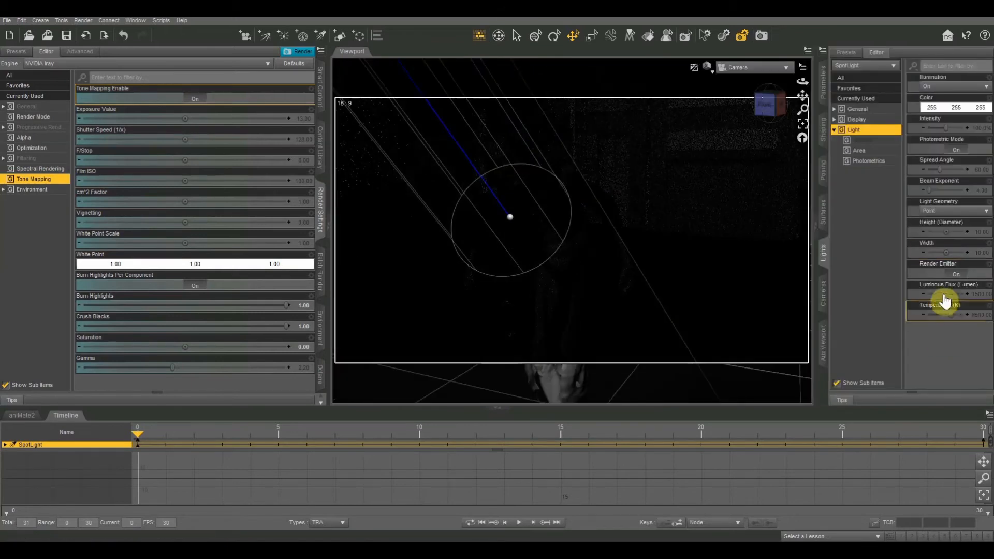
{"action": "mouse_move", "coordinate": [944, 295]}
{"action": "left_mouse_down"}
{"action": "mouse_move", "coordinate": [977, 289]}
{"action": "mouse_move", "coordinate": [993, 343]}
{"action": "left_mouse_up"}
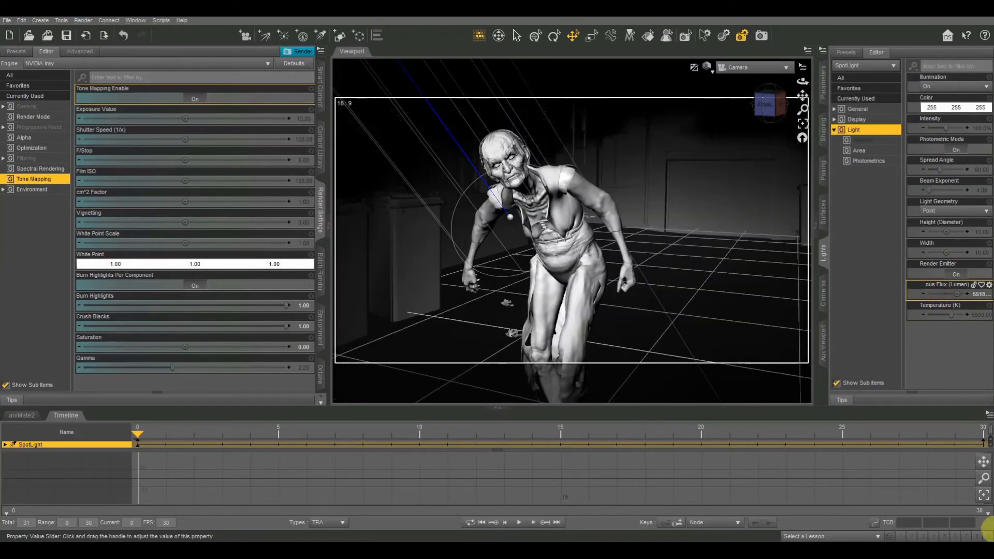
{"action": "left_click_drag", "start_coordinate": [947, 295], "coordinate": [993, 324]}
{"action": "left_click_drag", "start_coordinate": [946, 293], "coordinate": [993, 262]}
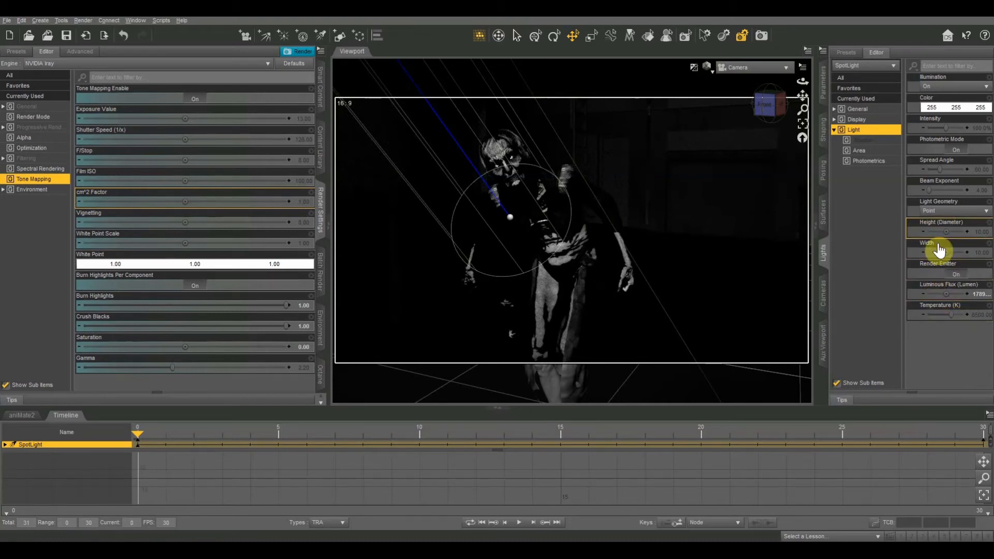
Widen the SpotLight's Spread Angle to 84.86 and increase its Luminous Flux (Lumen) further.
{"action": "left_click_drag", "start_coordinate": [941, 170], "coordinate": [944, 173]}
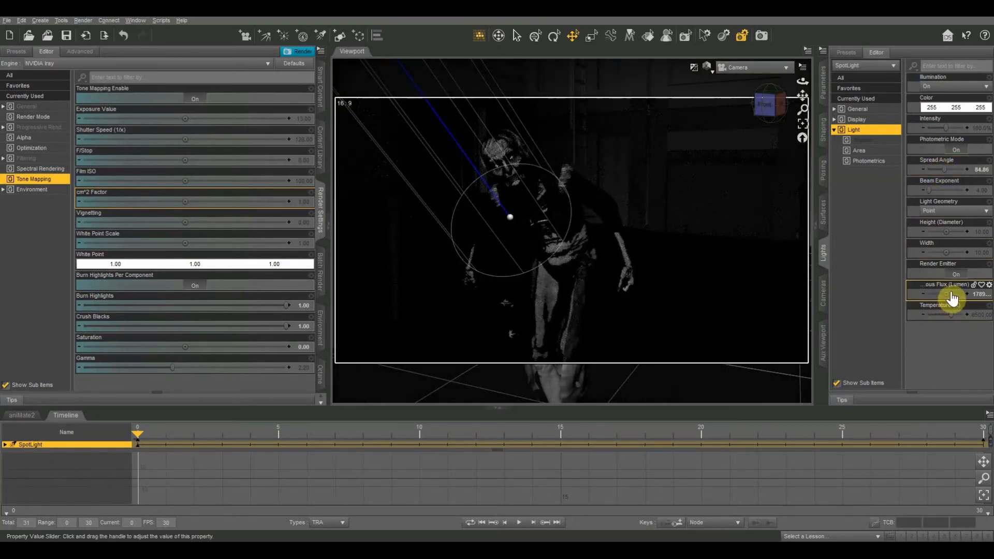
{"action": "left_click_drag", "start_coordinate": [943, 293], "coordinate": [988, 365]}
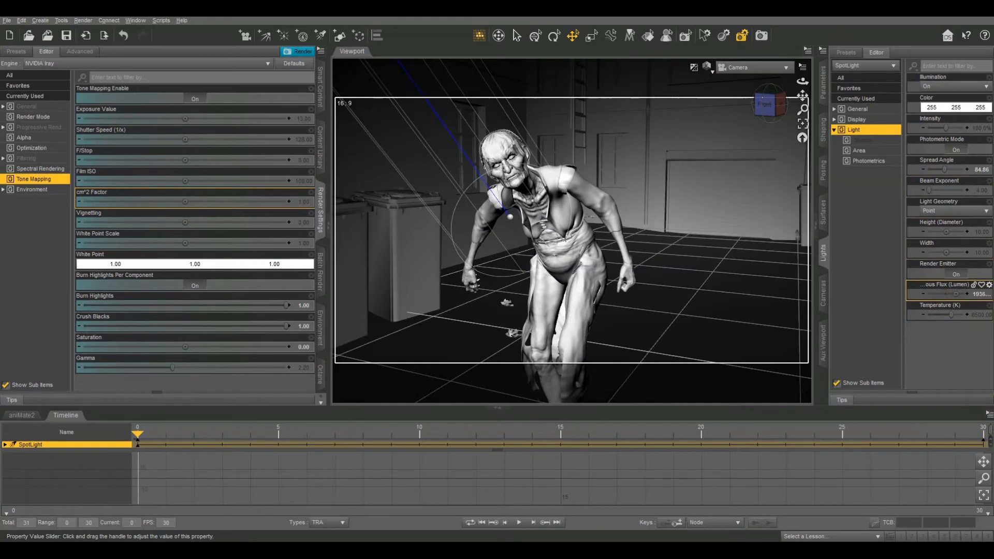
{"action": "left_click_drag", "start_coordinate": [985, 461], "coordinate": [986, 234]}
{"action": "mouse_move", "coordinate": [988, 284]}
{"action": "left_mouse_down"}
{"action": "mouse_move", "coordinate": [990, 303]}
{"action": "mouse_move", "coordinate": [983, 278]}
{"action": "left_mouse_up"}
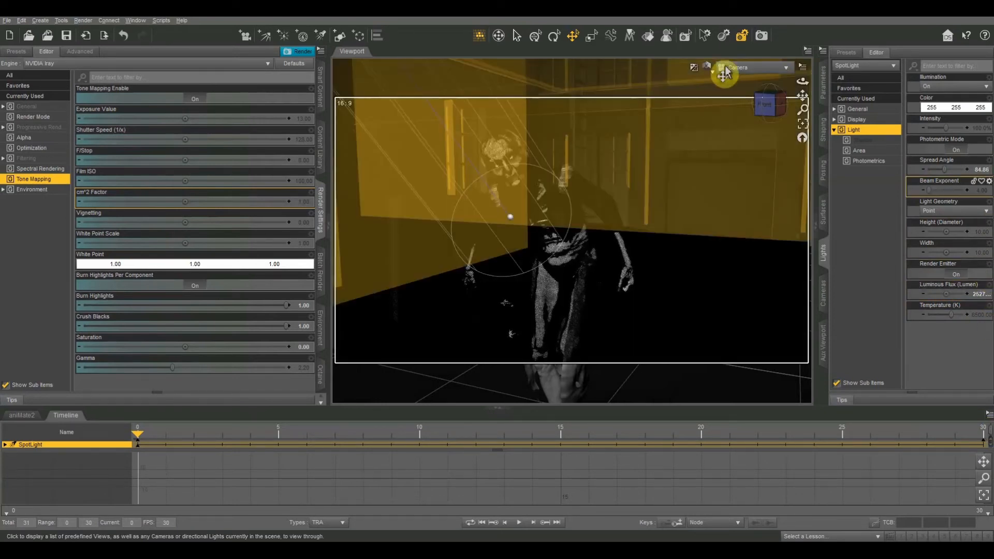
Look through the SpotLight again and bring it closer to the figure.
{"action": "left_click", "coordinate": [739, 68]}
{"action": "left_click", "coordinate": [724, 222]}
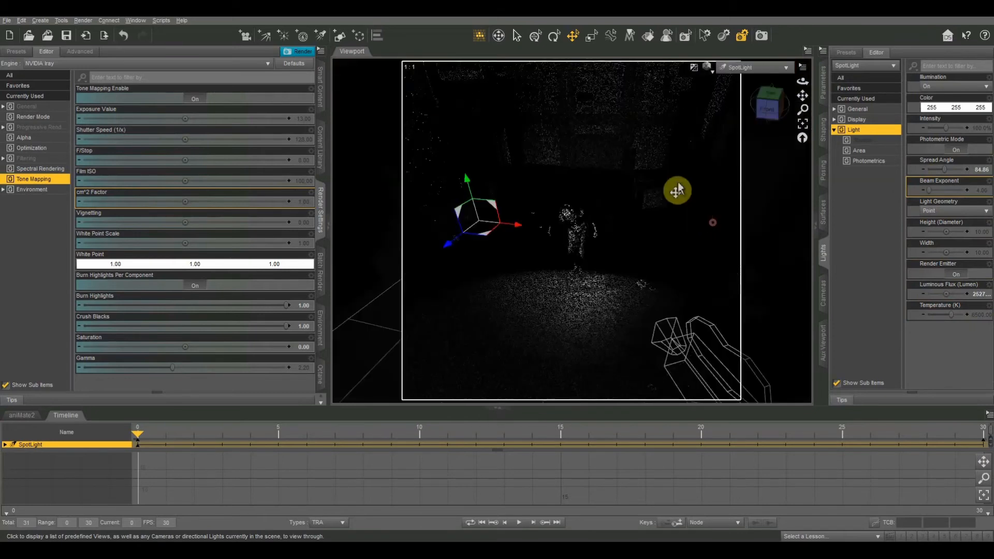
{"action": "left_click", "coordinate": [675, 189]}
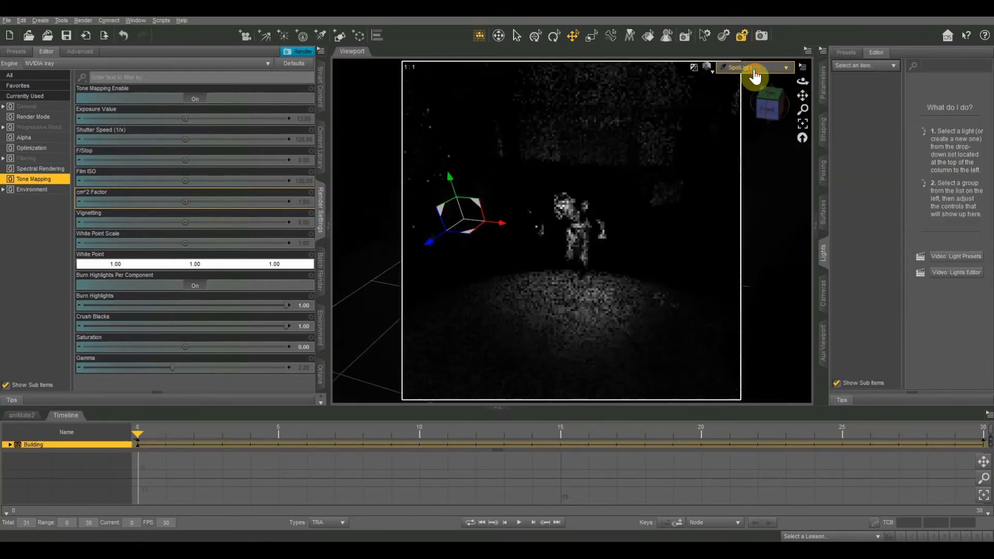
Return to the Camera view and readjust the SpotLight's Luminous Flux (Lumen) for the light's closer position.
{"action": "left_click", "coordinate": [754, 68]}
{"action": "left_click", "coordinate": [731, 219]}
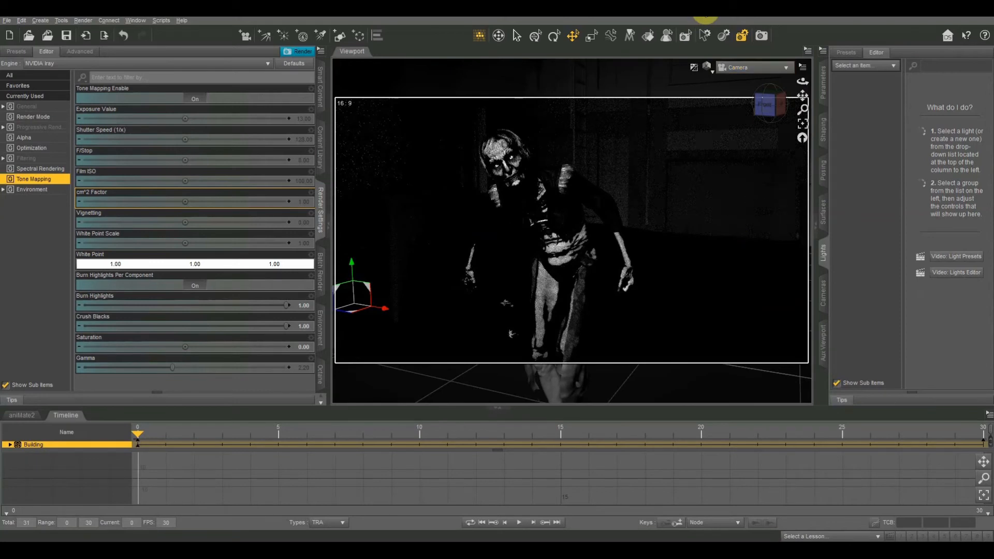
{"action": "left_click", "coordinate": [824, 212]}
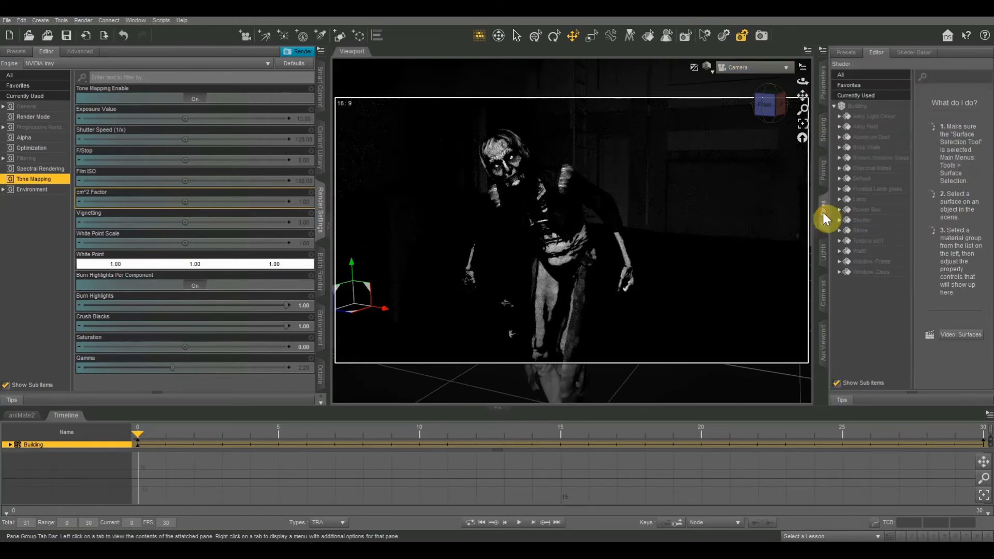
{"action": "left_click", "coordinate": [822, 253]}
{"action": "left_click", "coordinate": [855, 79]}
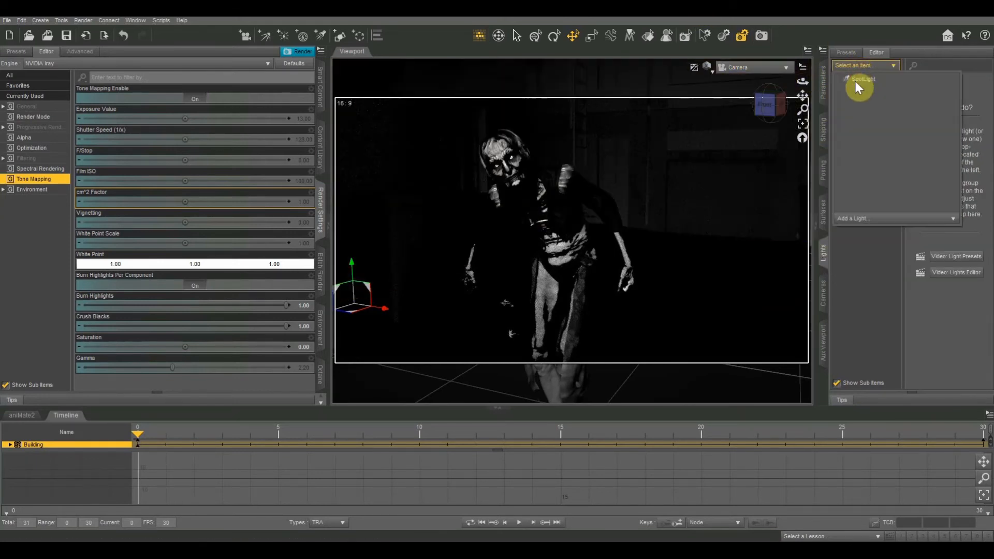
{"action": "left_click_drag", "start_coordinate": [946, 293], "coordinate": [956, 294]}
{"action": "left_click", "coordinate": [978, 294]}
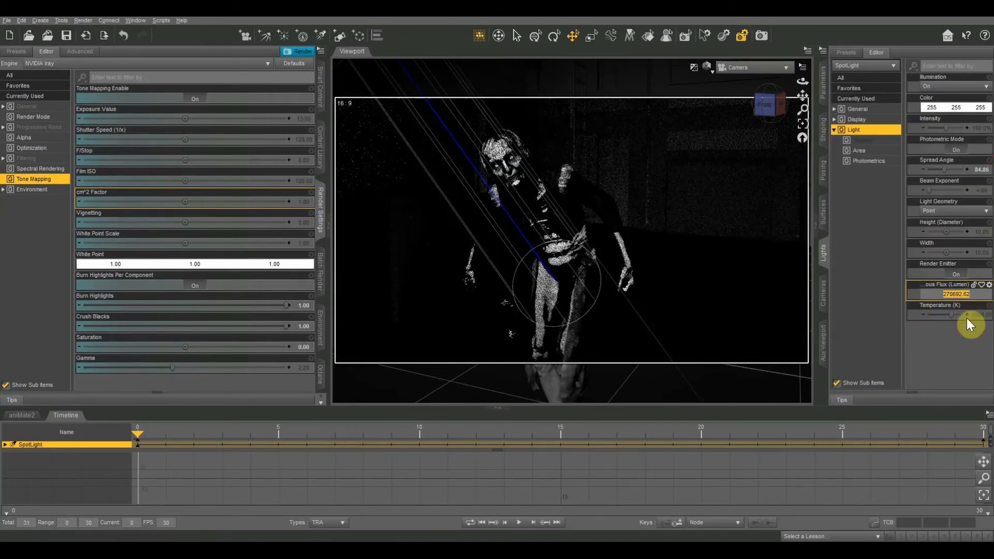
{"action": "left_click", "coordinate": [959, 353]}
{"action": "mouse_move", "coordinate": [945, 293]}
{"action": "left_mouse_down"}
{"action": "mouse_move", "coordinate": [990, 340]}
{"action": "mouse_move", "coordinate": [946, 293]}
{"action": "mouse_move", "coordinate": [987, 424]}
{"action": "mouse_move", "coordinate": [986, 184]}
{"action": "mouse_move", "coordinate": [986, 255]}
{"action": "mouse_move", "coordinate": [947, 293]}
{"action": "left_mouse_up"}
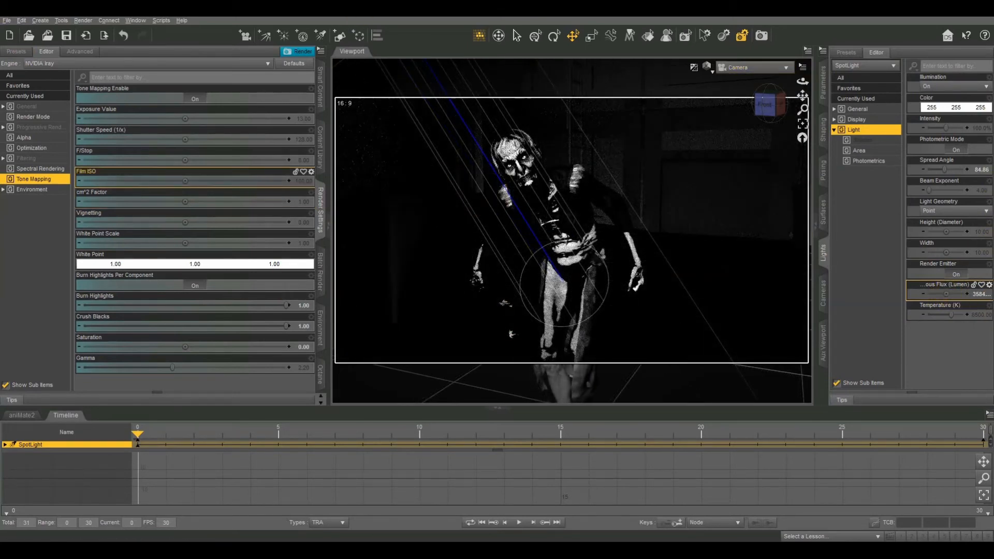
Find the Darkest Night 05 preset among the render settings presets and apply it to the scene.
{"action": "left_click", "coordinate": [20, 52]}
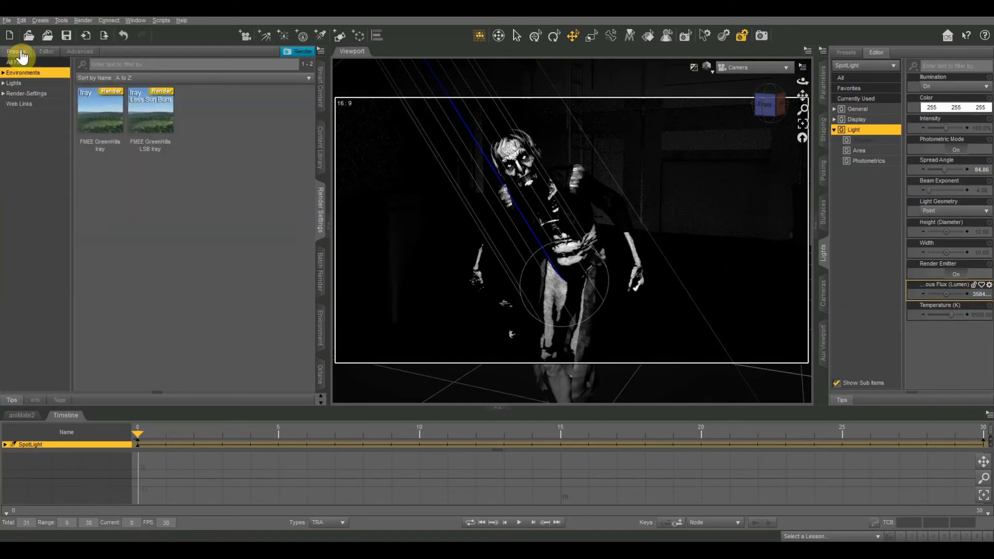
{"action": "left_click", "coordinate": [14, 84]}
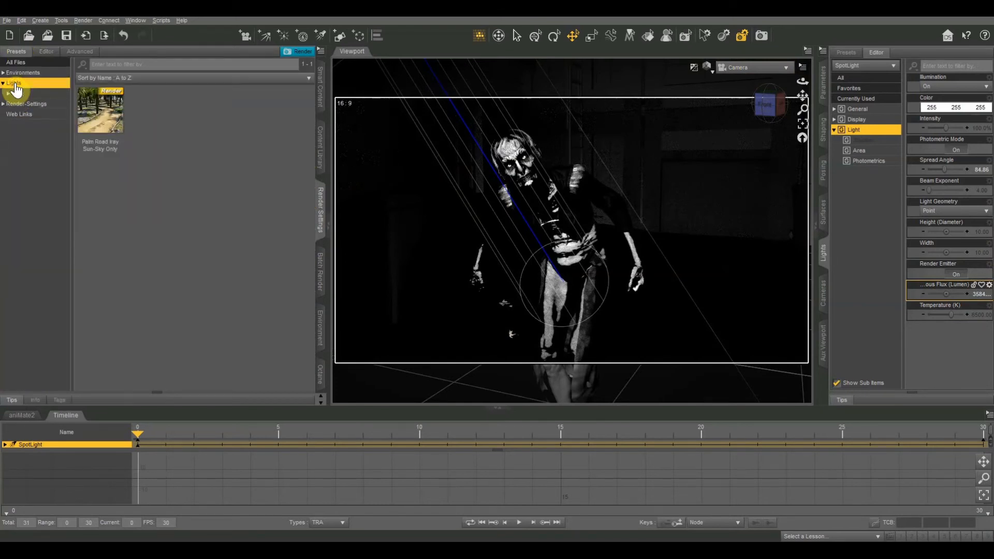
{"action": "left_click", "coordinate": [20, 104]}
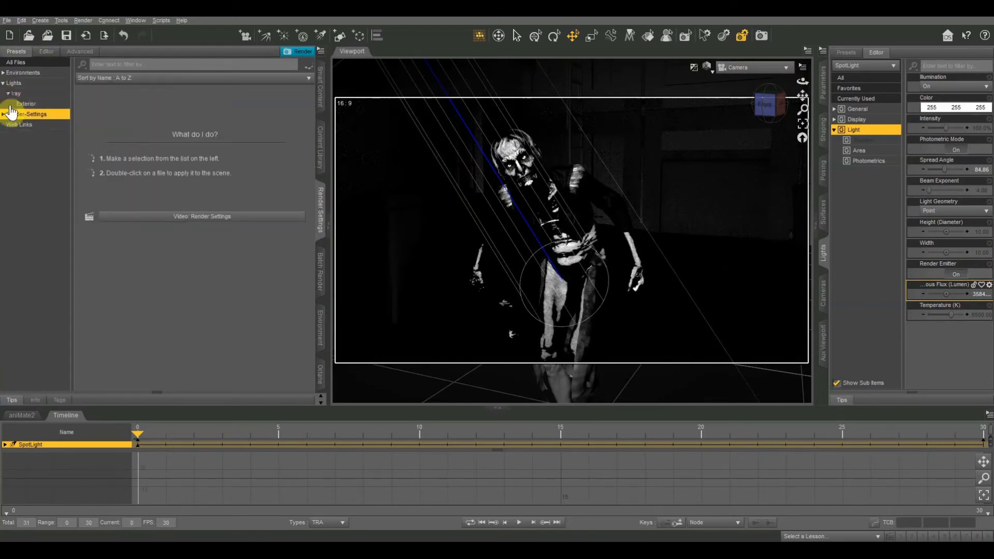
{"action": "left_click", "coordinate": [14, 84]}
{"action": "left_click", "coordinate": [13, 75]}
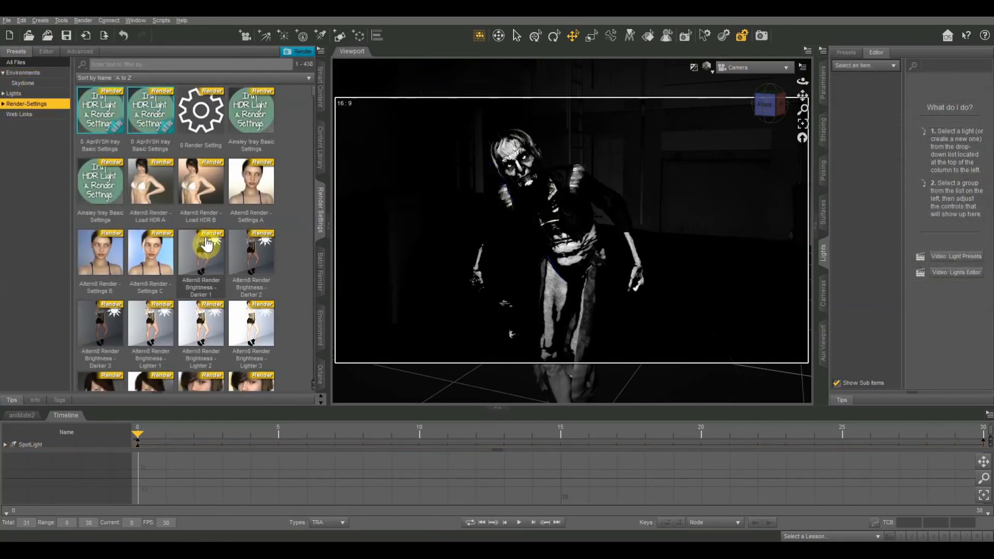
{"action": "scroll", "coordinate": [206, 245], "scroll_direction": "down", "scroll_amount": 15}
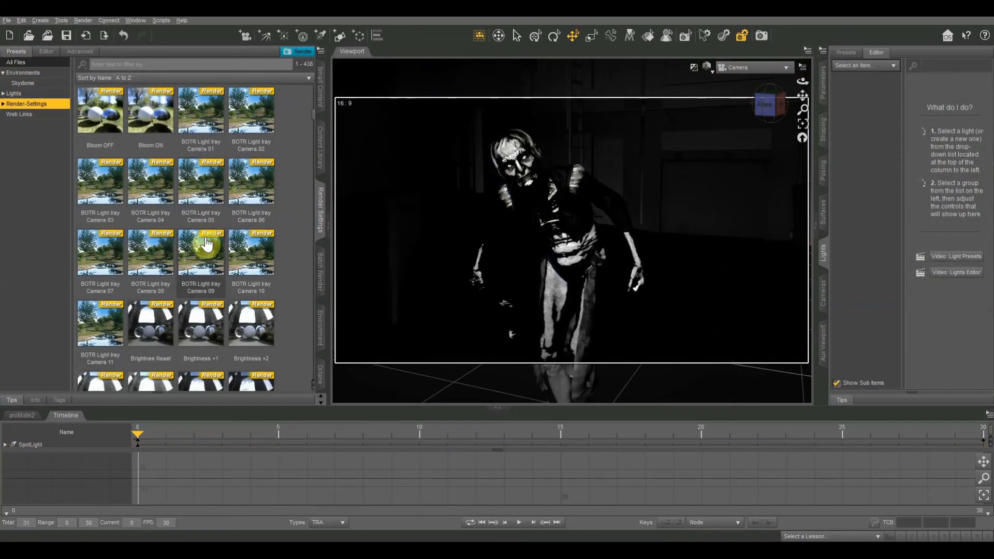
{"action": "scroll", "coordinate": [207, 244], "scroll_direction": "down", "scroll_amount": 10}
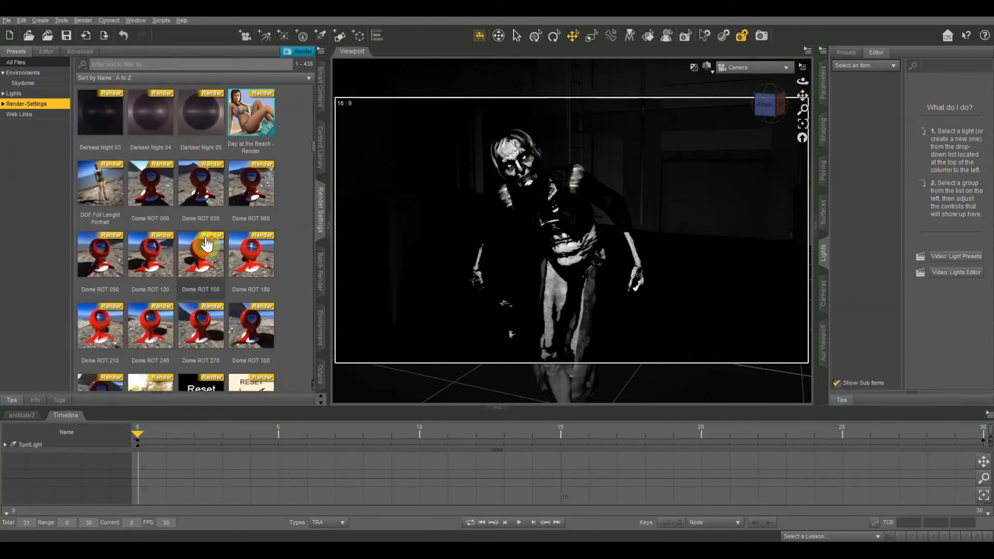
{"action": "scroll", "coordinate": [206, 244], "scroll_direction": "up", "scroll_amount": 3}
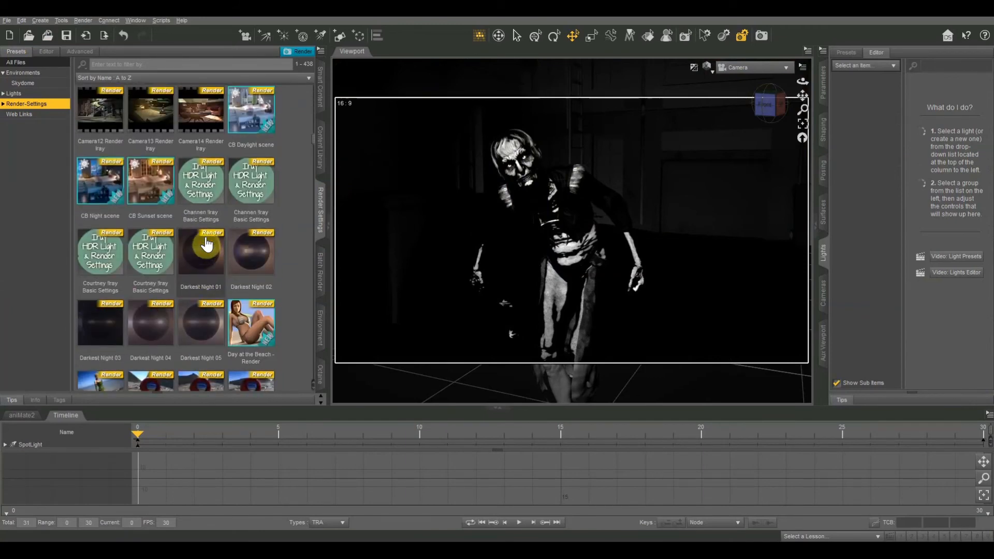
{"action": "double_click", "coordinate": [200, 334]}
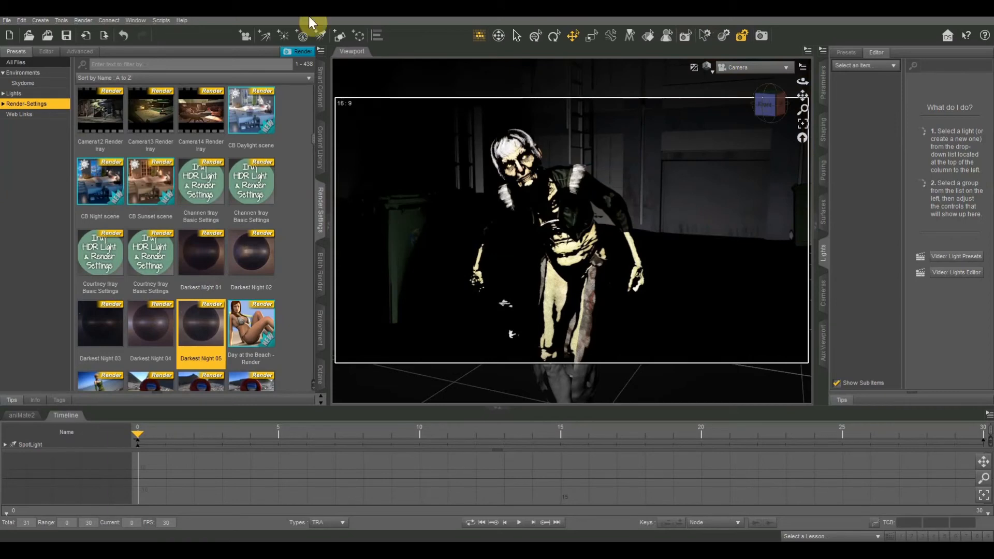
In the render's Tone Mapping settings, set Saturation to 0, Crush Blacks to 1.00 and Burn Highlights to 0.48.
{"action": "left_click", "coordinate": [319, 148]}
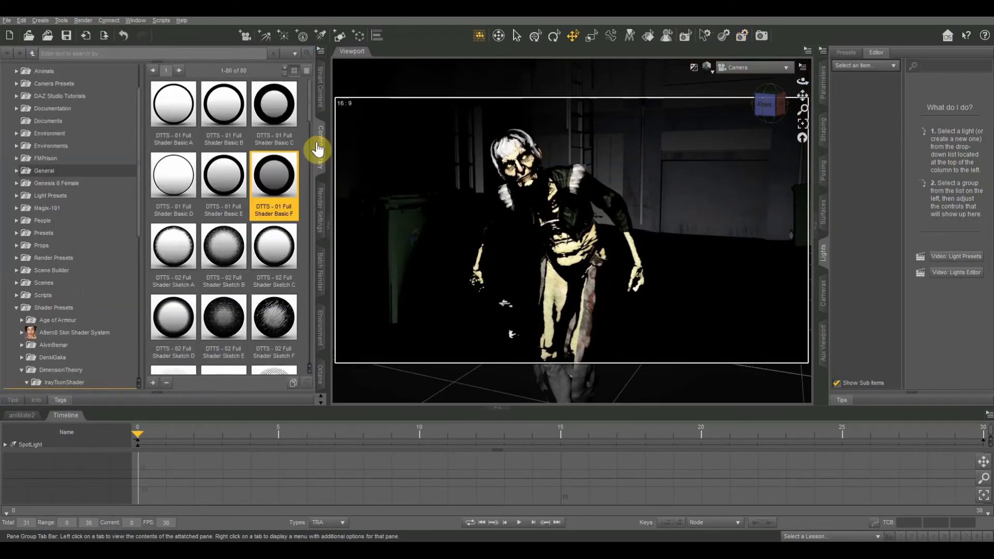
{"action": "left_click", "coordinate": [319, 227]}
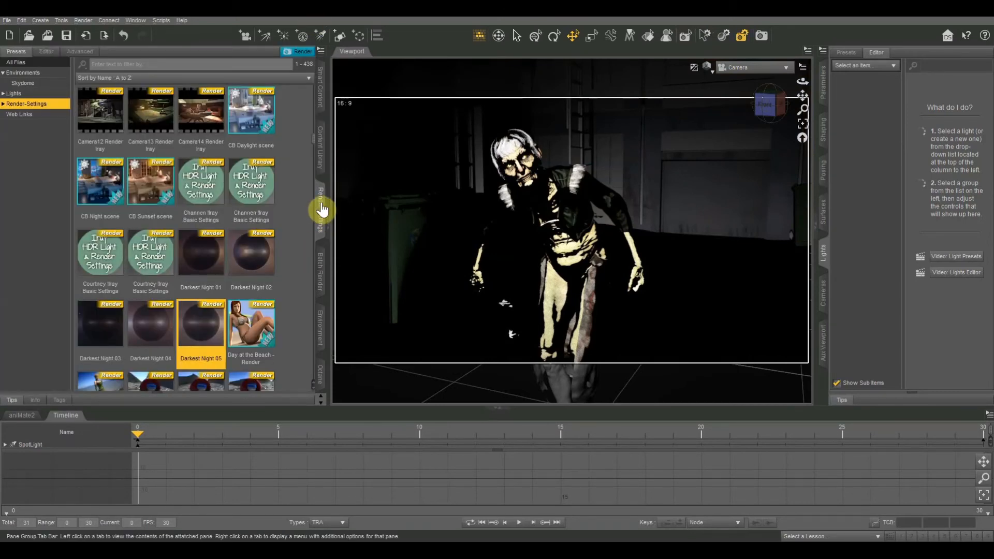
{"action": "left_click", "coordinate": [46, 52]}
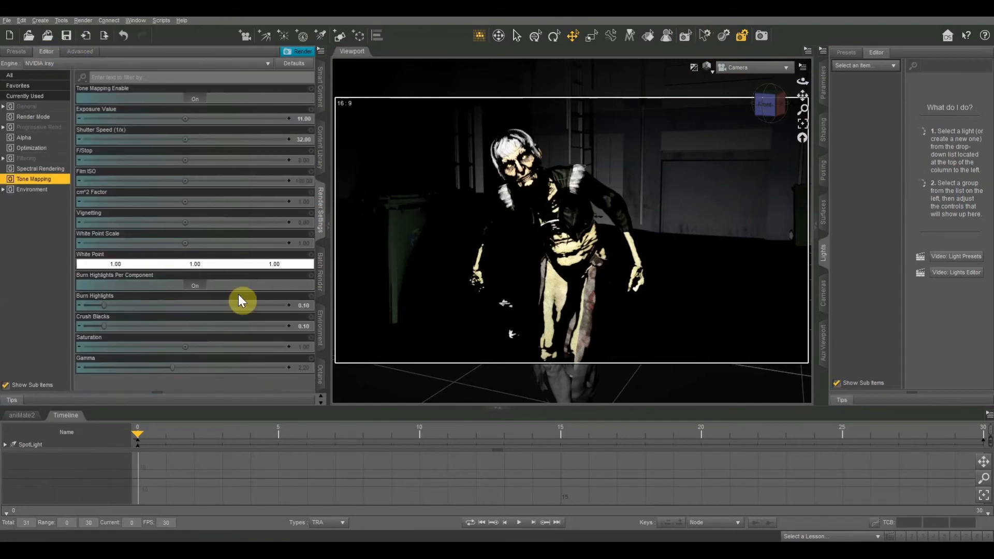
{"action": "left_click", "coordinate": [304, 347]}
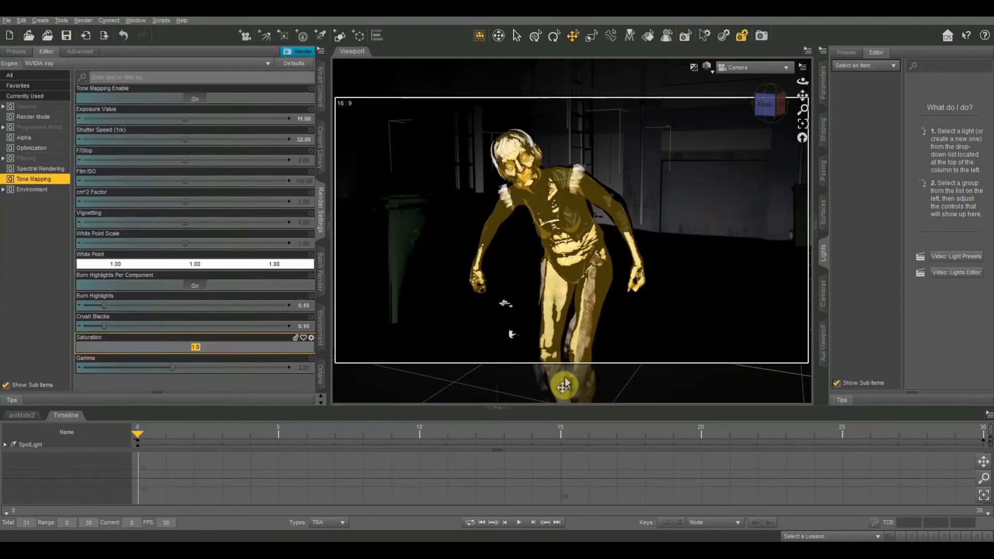
{"action": "type", "text": "0"}
{"action": "key", "text": "Return"}
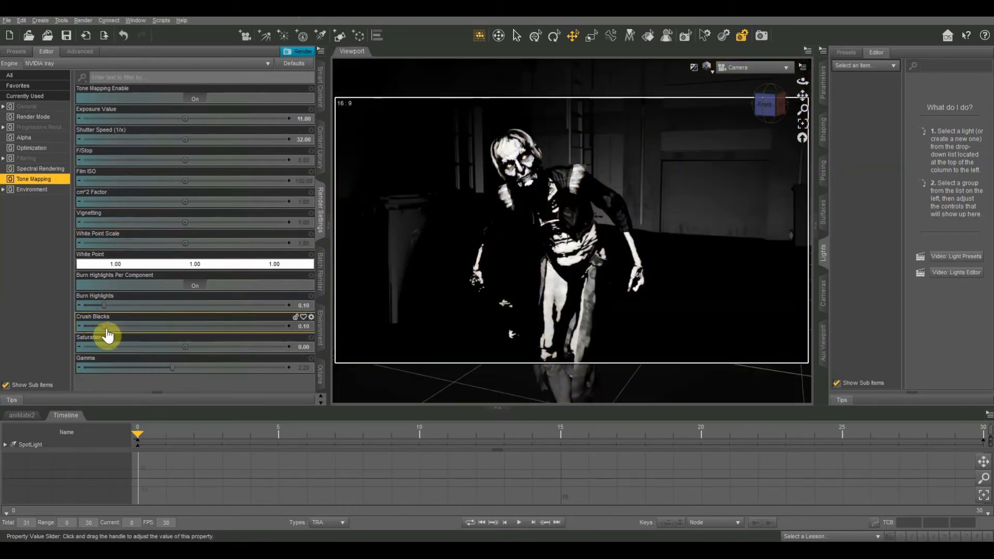
{"action": "left_click_drag", "start_coordinate": [103, 325], "coordinate": [291, 336]}
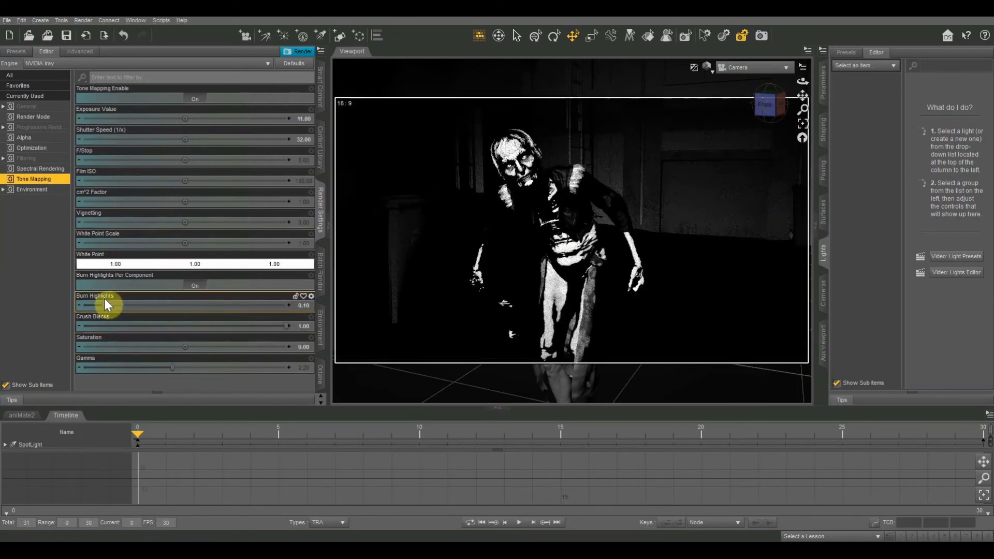
{"action": "left_click_drag", "start_coordinate": [104, 305], "coordinate": [274, 324]}
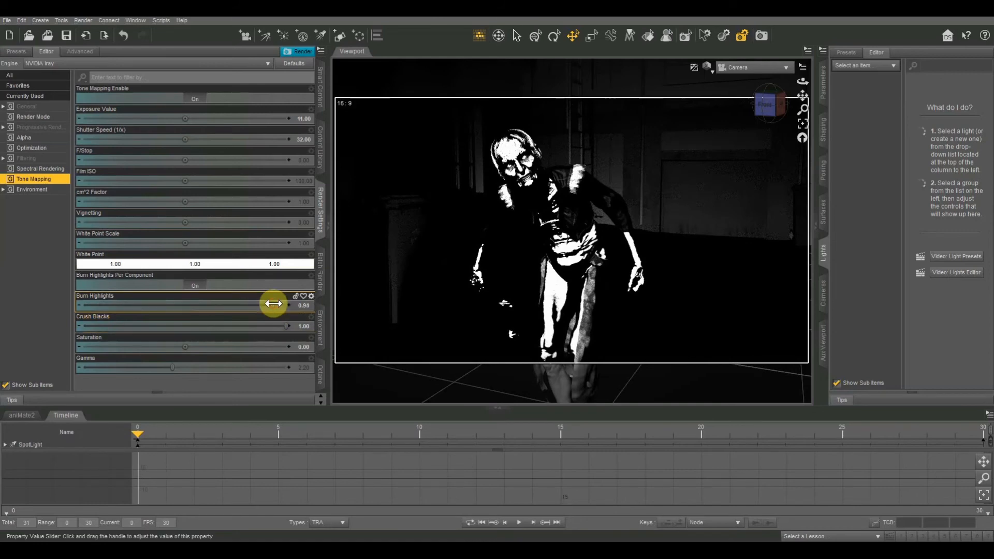
{"action": "left_click_drag", "start_coordinate": [272, 305], "coordinate": [180, 305]}
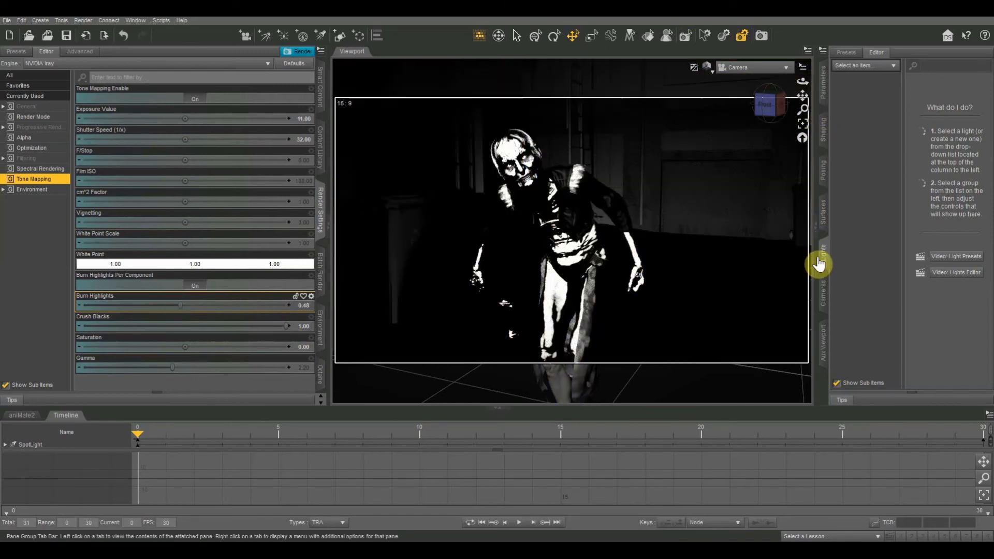
Try stronger SpotLight intensities, then set its Luminous Flux (Lumen) to about 175942 for deep shadows on the figure.
{"action": "left_click", "coordinate": [857, 66]}
{"action": "left_click", "coordinate": [861, 79]}
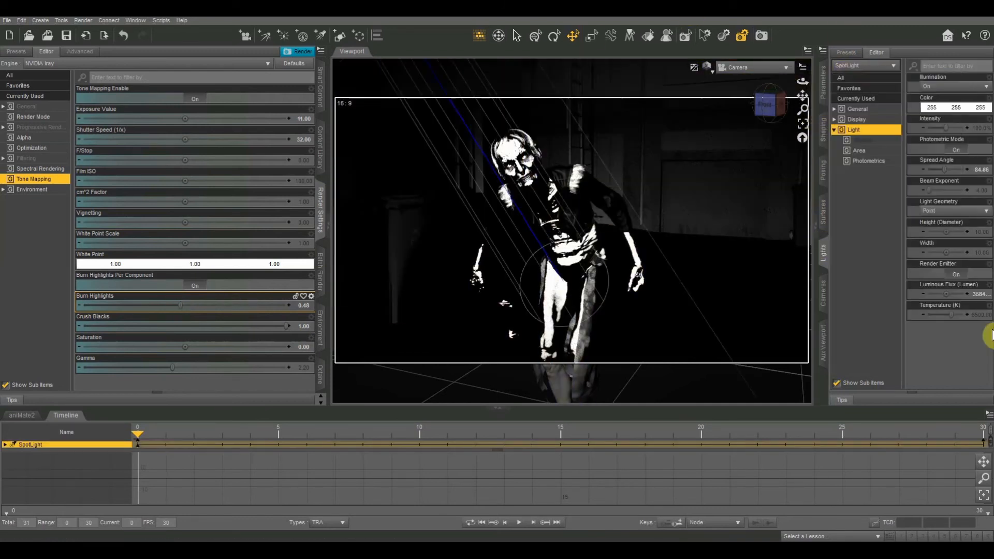
{"action": "left_click_drag", "start_coordinate": [947, 294], "coordinate": [993, 306]}
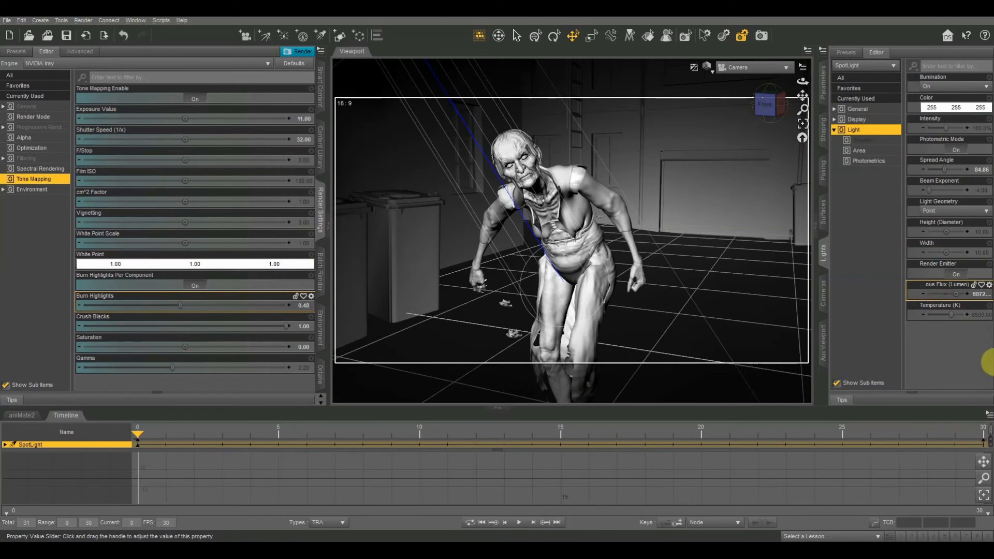
{"action": "mouse_move", "coordinate": [988, 357]}
{"action": "left_mouse_down"}
{"action": "mouse_move", "coordinate": [986, 271]}
{"action": "mouse_move", "coordinate": [943, 291]}
{"action": "mouse_move", "coordinate": [943, 306]}
{"action": "mouse_move", "coordinate": [948, 289]}
{"action": "mouse_move", "coordinate": [987, 292]}
{"action": "mouse_move", "coordinate": [985, 458]}
{"action": "left_mouse_up"}
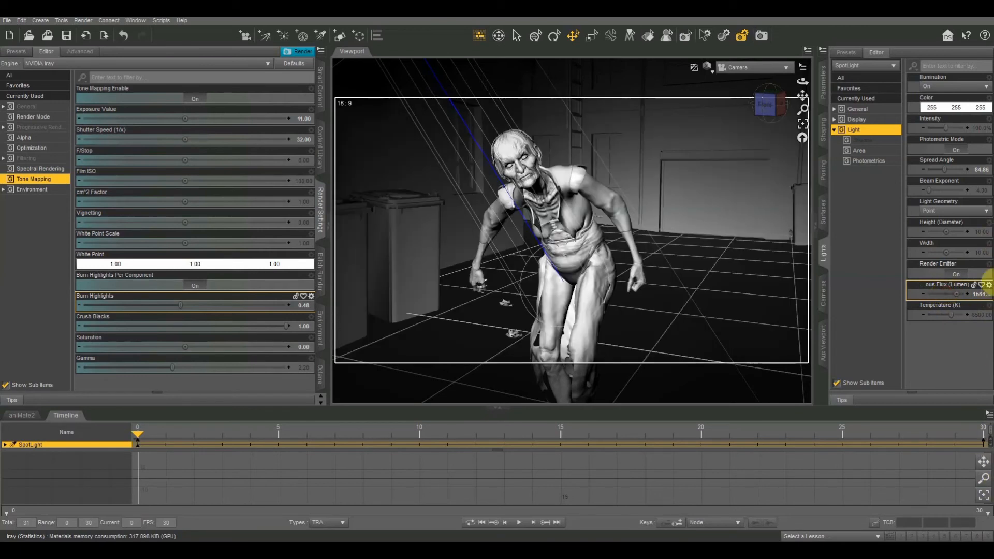
{"action": "left_click_drag", "start_coordinate": [990, 272], "coordinate": [987, 234]}
{"action": "left_click_drag", "start_coordinate": [989, 285], "coordinate": [945, 291]}
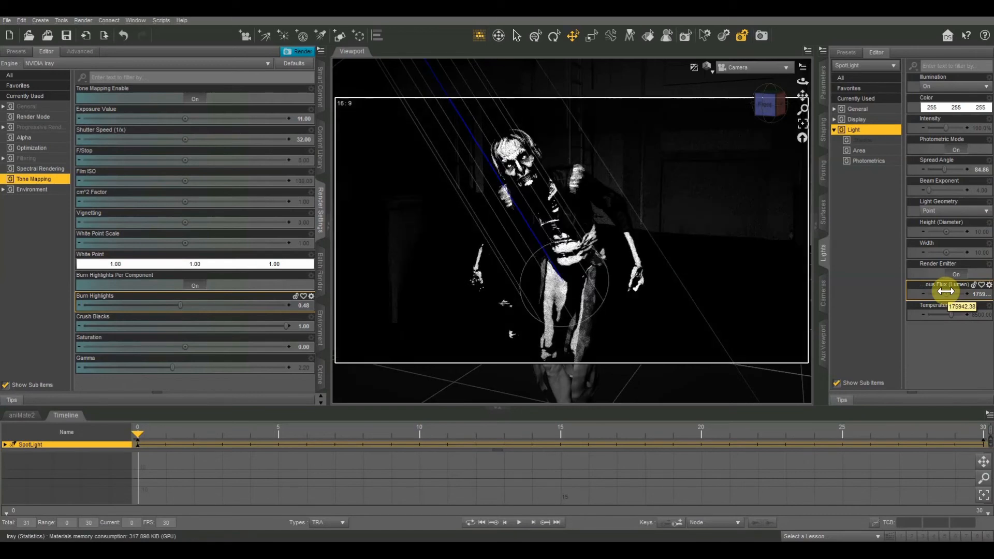
Adjust the Camera framing, create a new camera labelled Camera (6) and orbit it to see the figure from its left side.
{"action": "left_click_drag", "start_coordinate": [802, 109], "coordinate": [568, 12]}
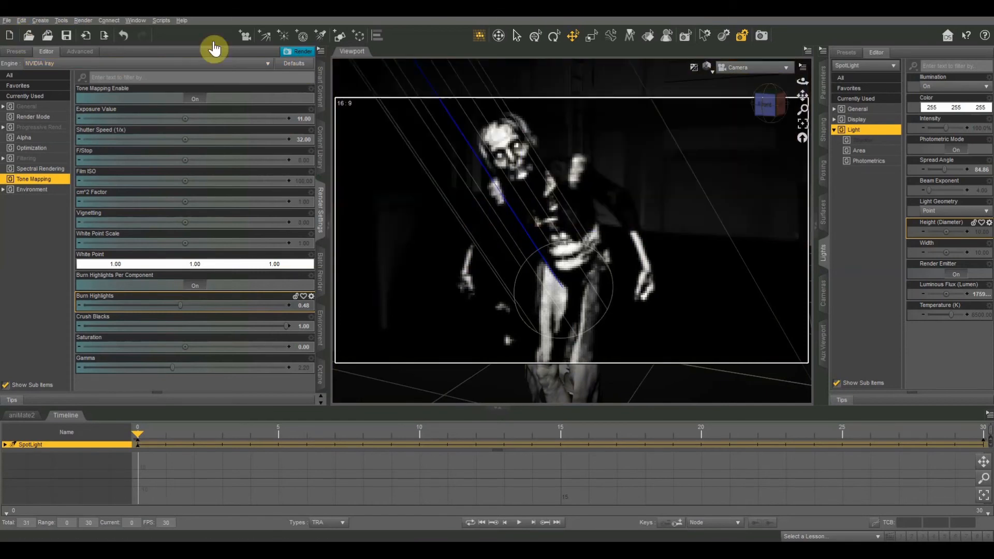
{"action": "left_click", "coordinate": [244, 37]}
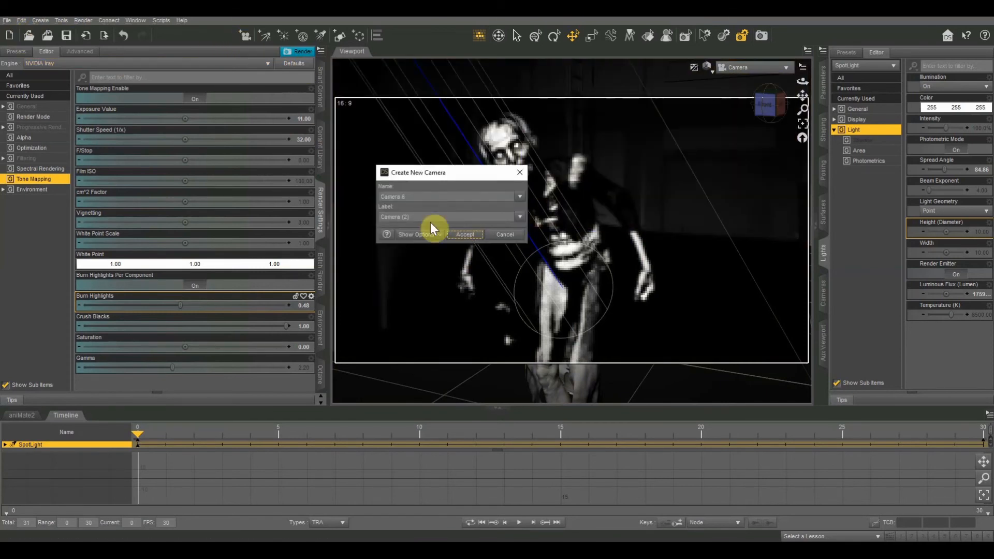
{"action": "left_click", "coordinate": [450, 237]}
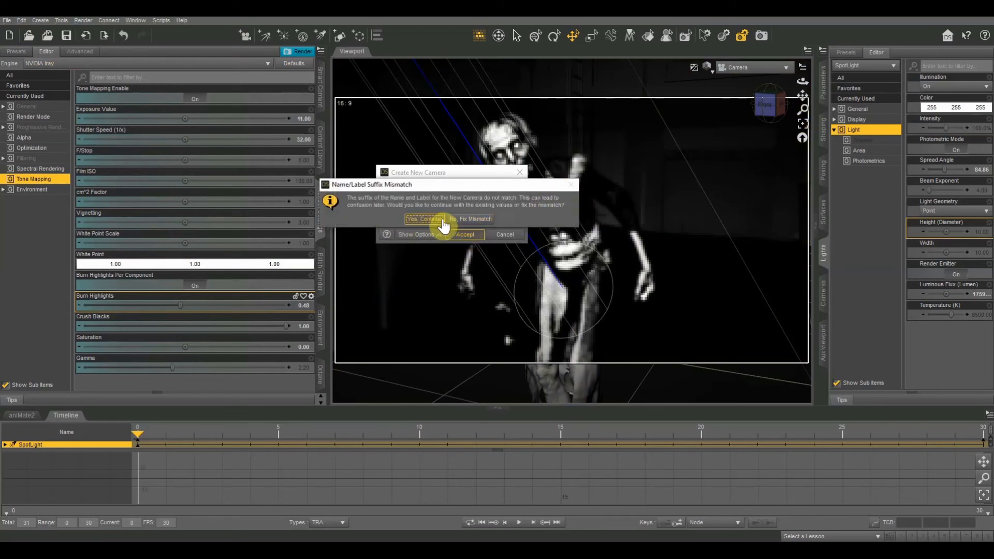
{"action": "left_click", "coordinate": [424, 219]}
{"action": "left_click_drag", "start_coordinate": [763, 109], "coordinate": [668, 13]}
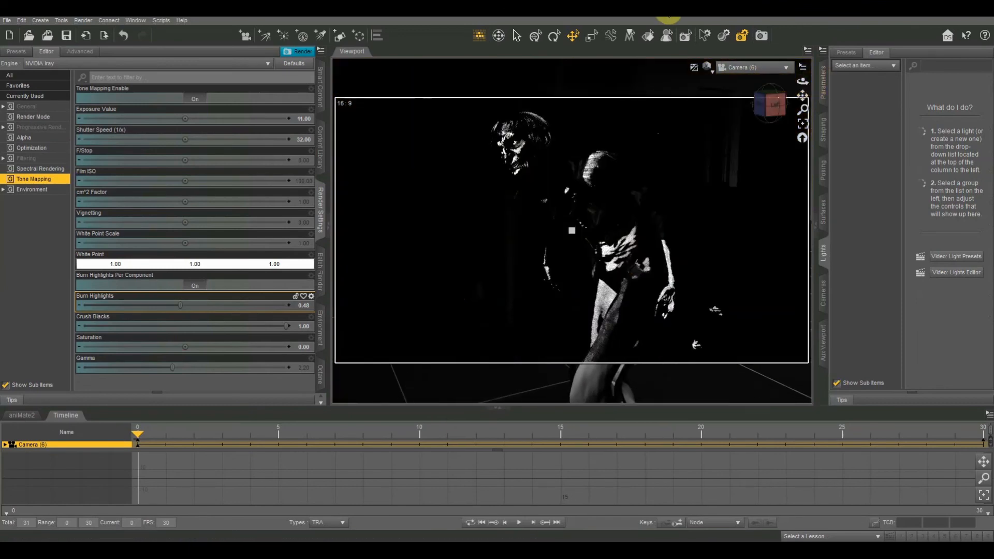
Create another camera labelled Camera (2) and reposition it to get a further angle on the alley scene.
{"action": "left_click", "coordinate": [736, 68]}
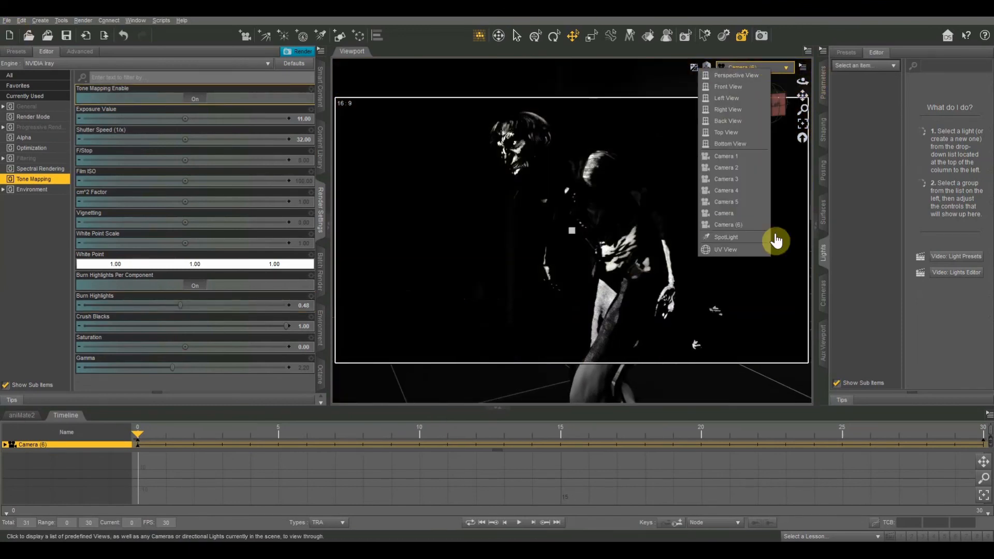
{"action": "left_click", "coordinate": [249, 36]}
{"action": "left_click", "coordinate": [465, 235]}
{"action": "left_click_drag", "start_coordinate": [776, 86], "coordinate": [770, 113]}
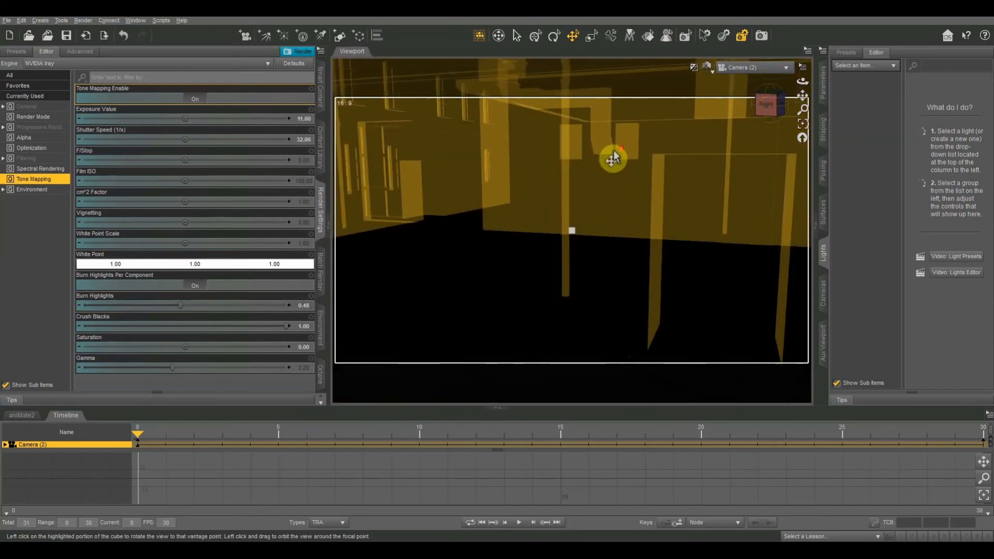
{"action": "scroll", "coordinate": [613, 157], "scroll_direction": "up", "scroll_amount": 3}
{"action": "scroll", "coordinate": [614, 158], "scroll_direction": "up", "scroll_amount": 5}
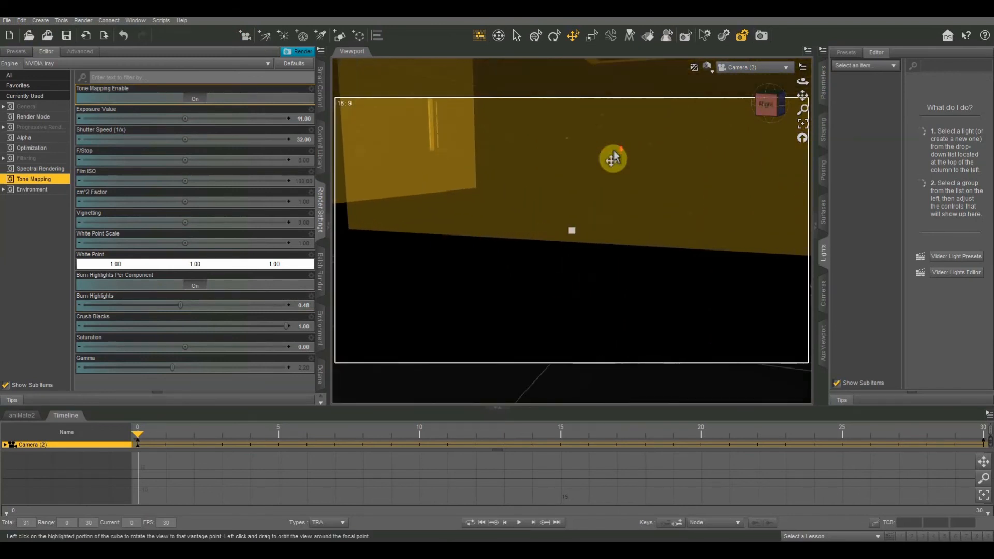
{"action": "mouse_move", "coordinate": [803, 95]}
{"action": "left_mouse_down"}
{"action": "mouse_move", "coordinate": [766, 104]}
{"action": "mouse_move", "coordinate": [801, 99]}
{"action": "left_mouse_up"}
{"action": "scroll", "coordinate": [640, 201], "scroll_direction": "down", "scroll_amount": 4}
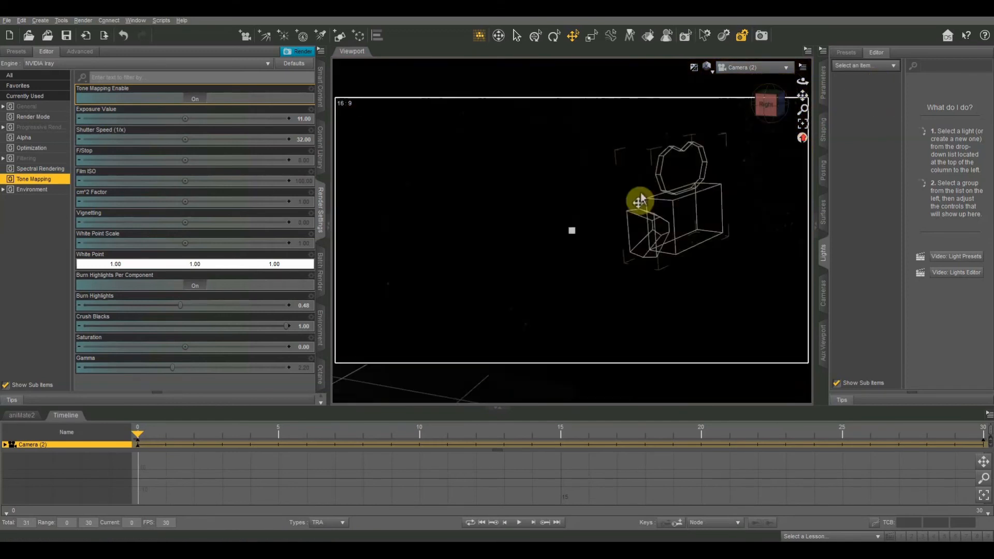
{"action": "mouse_move", "coordinate": [766, 106]}
{"action": "left_mouse_down"}
{"action": "mouse_move", "coordinate": [806, 93]}
{"action": "mouse_move", "coordinate": [805, 103]}
{"action": "mouse_move", "coordinate": [775, 100]}
{"action": "mouse_move", "coordinate": [801, 94]}
{"action": "mouse_move", "coordinate": [780, 83]}
{"action": "mouse_move", "coordinate": [767, 100]}
{"action": "mouse_move", "coordinate": [762, 93]}
{"action": "left_mouse_up"}
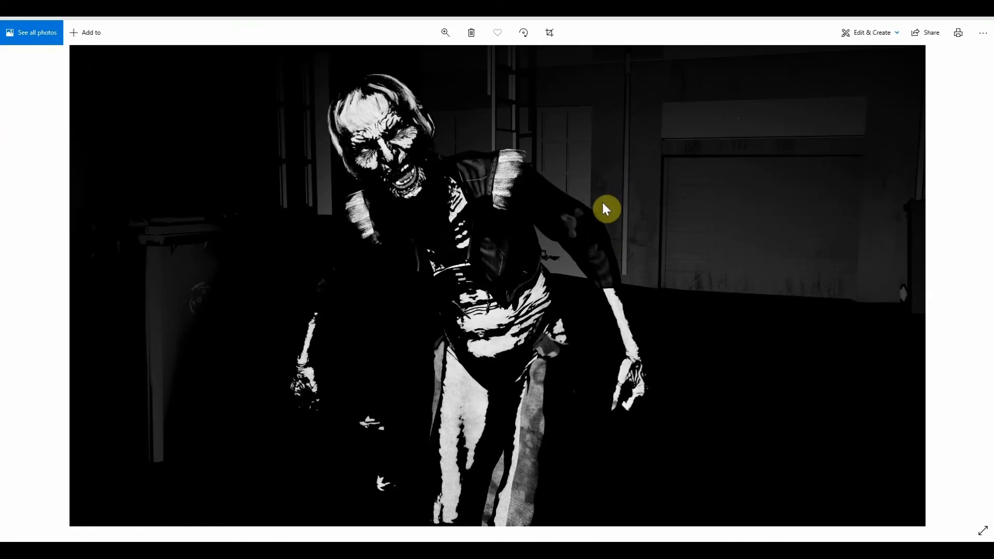
Browse the finished renders in the Photos app and compare the different camera angles.
{"action": "scroll", "coordinate": [604, 204], "scroll_direction": "down", "scroll_amount": 1}
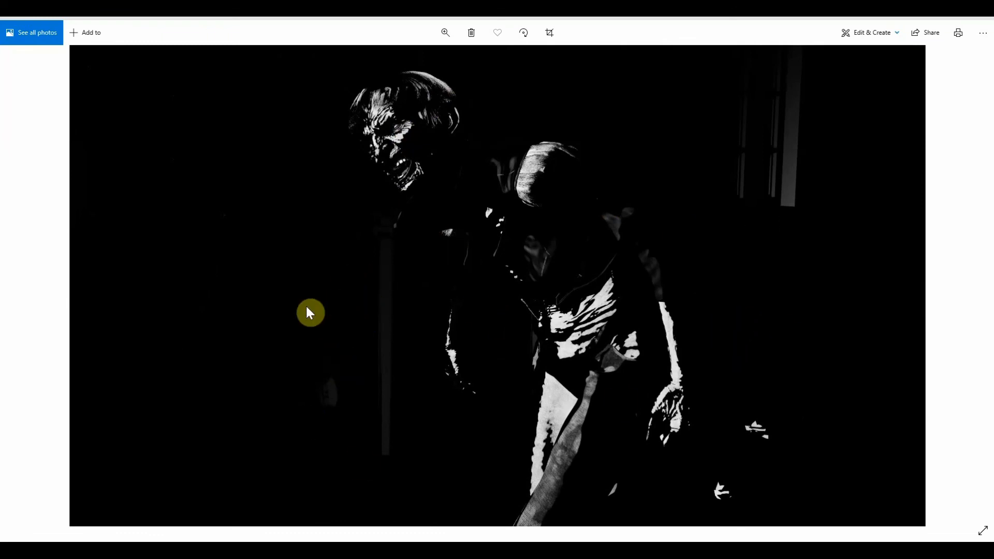
{"action": "scroll", "coordinate": [271, 262], "scroll_direction": "down", "scroll_amount": 1}
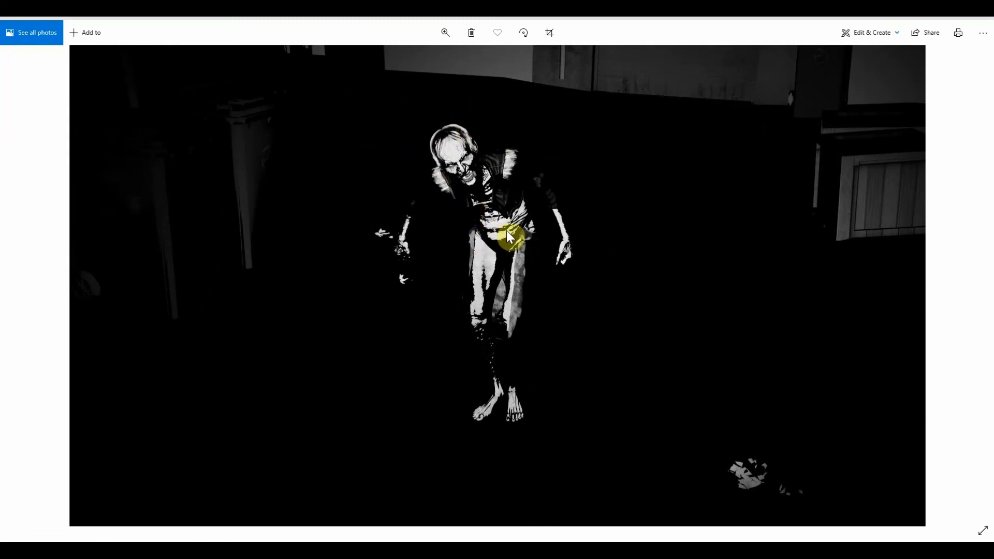
{"action": "scroll", "coordinate": [525, 216], "scroll_direction": "down", "scroll_amount": 1}
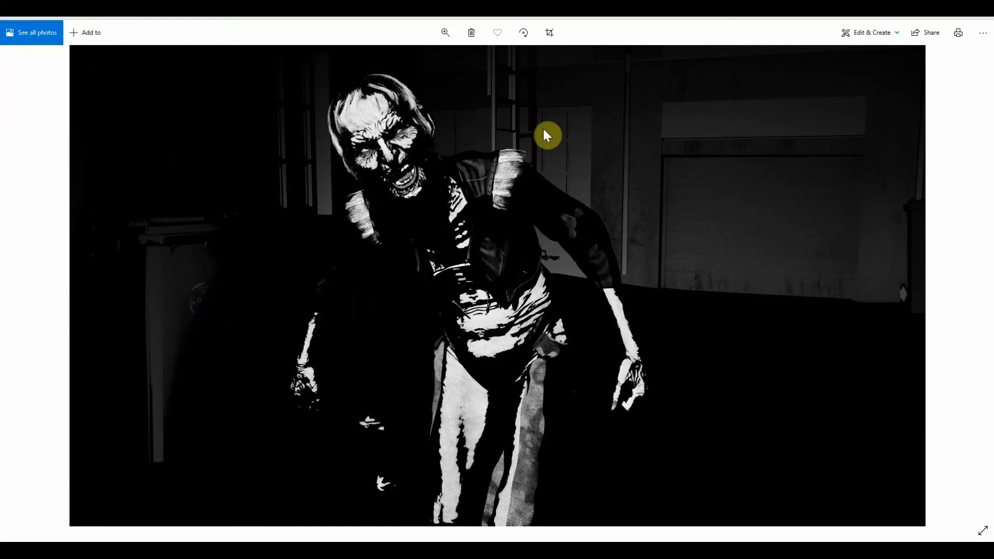
{"action": "scroll", "coordinate": [543, 129], "scroll_direction": "down", "scroll_amount": 1}
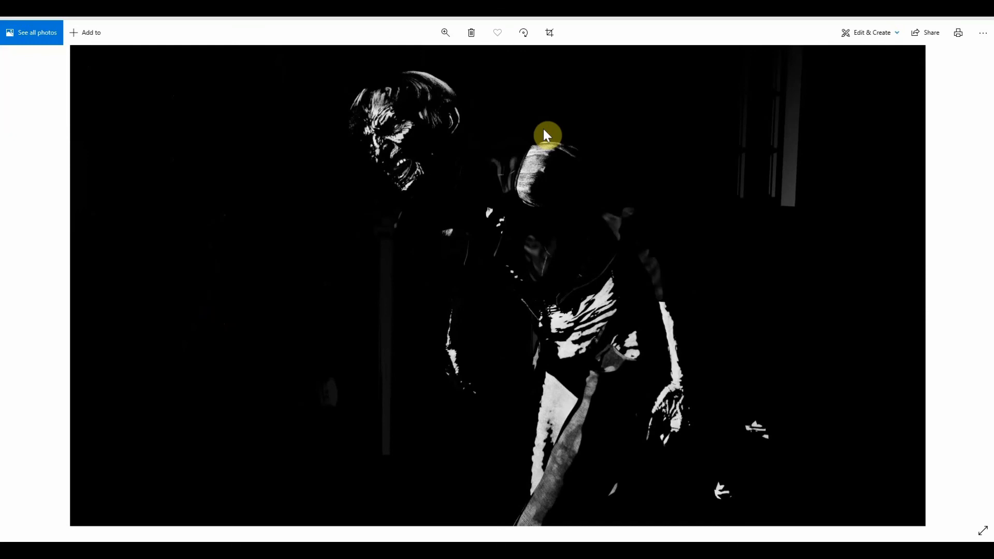
{"action": "scroll", "coordinate": [545, 134], "scroll_direction": "up", "scroll_amount": 1}
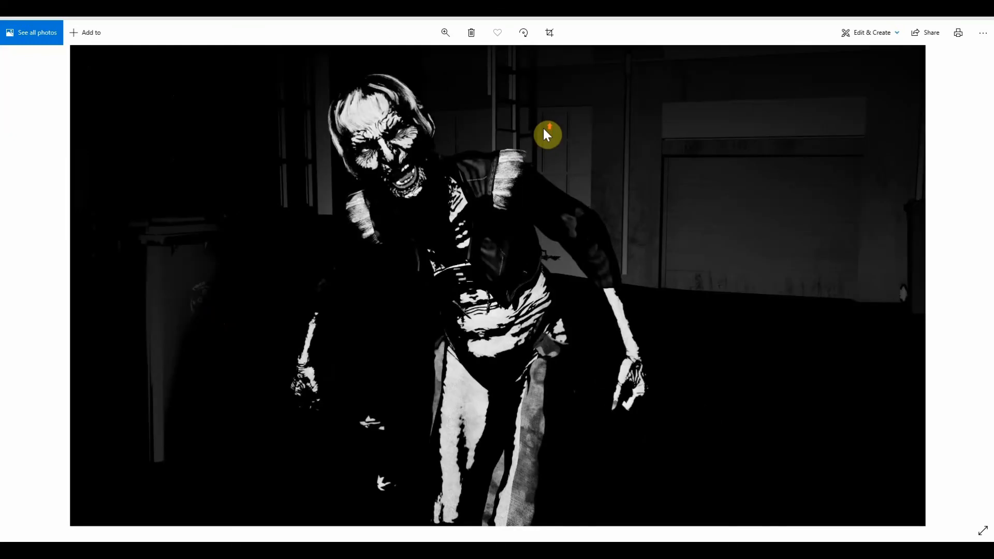